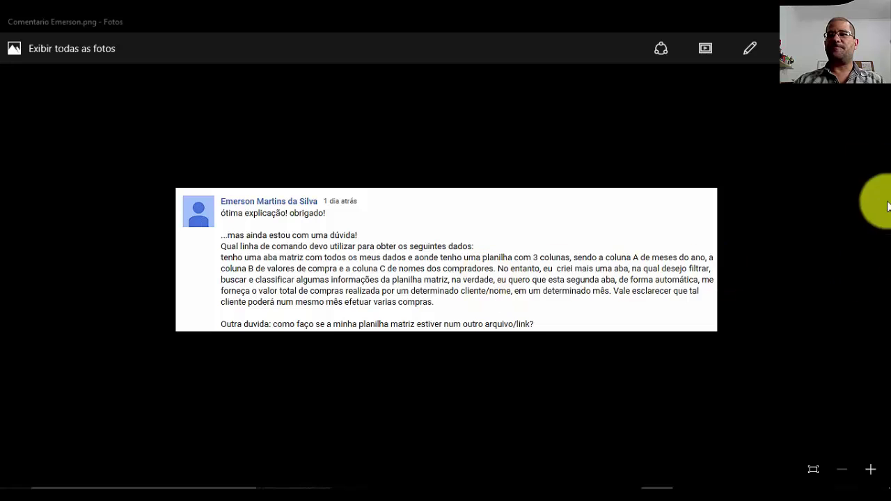
- Minimize the Photos comment screenshot to bring the Planilha Matriz spreadsheet back into view
{"action": "left_click", "coordinate": [813, 22]}
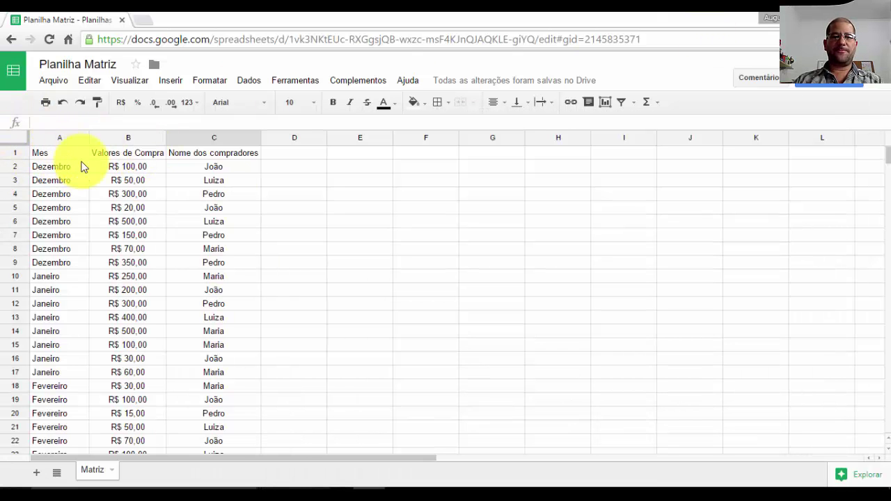
- Rename the Nome dos compradores header in C1 to 'Clientes'
{"action": "mouse_move", "coordinate": [890, 155]}
{"action": "left_mouse_down"}
{"action": "mouse_move", "coordinate": [890, 171]}
{"action": "mouse_move", "coordinate": [890, 153]}
{"action": "left_mouse_up"}
{"action": "left_click", "coordinate": [238, 158]}
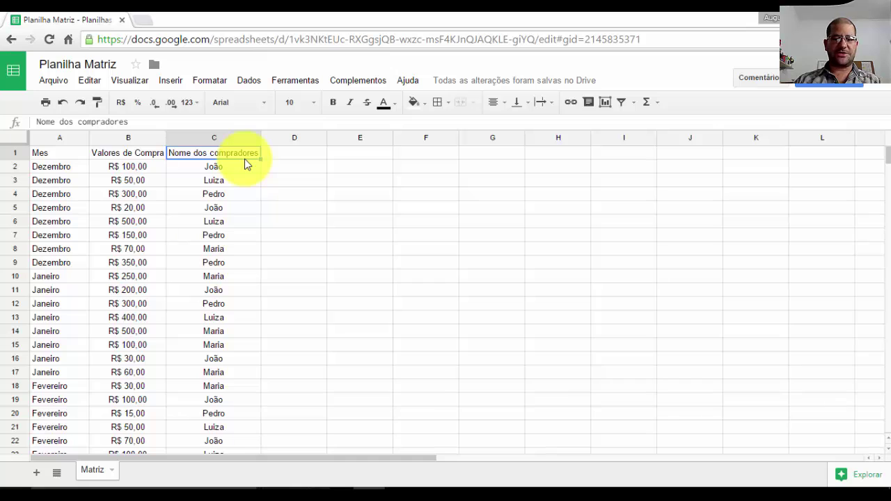
{"action": "type", "text": "Clientes"}
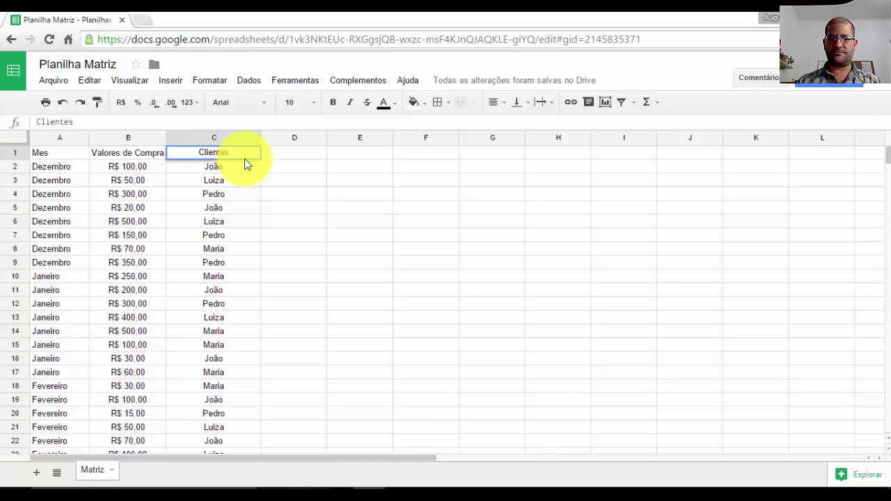
{"action": "key", "text": "Return"}
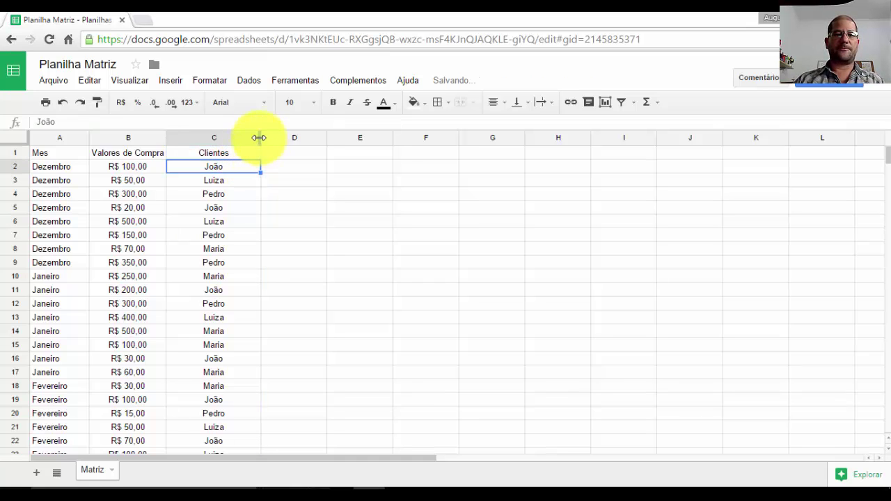
- Auto-fit columns C, A and B to their contents
{"action": "double_click", "coordinate": [259, 137]}
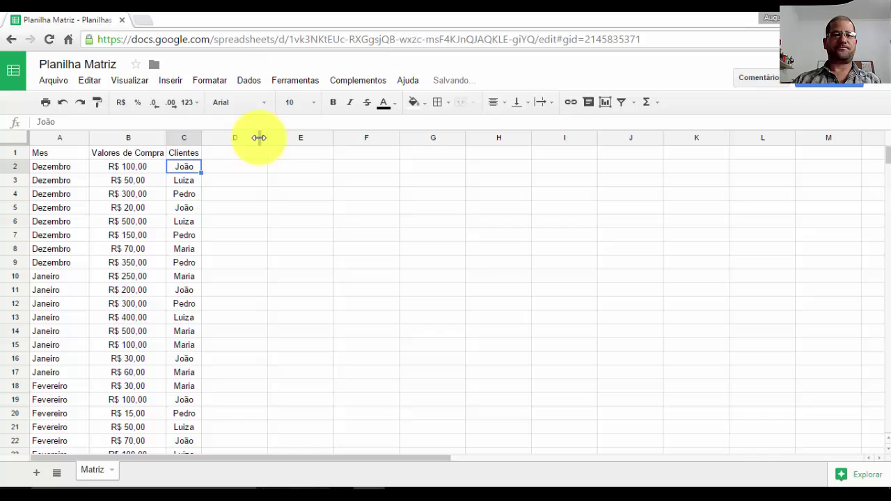
{"action": "double_click", "coordinate": [89, 138]}
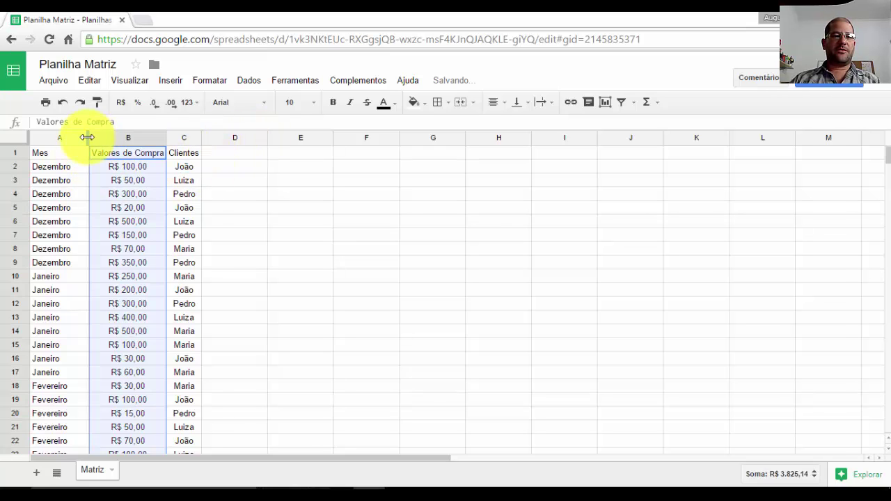
{"action": "double_click", "coordinate": [149, 137]}
{"action": "left_click", "coordinate": [167, 180]}
{"action": "left_click", "coordinate": [108, 182]}
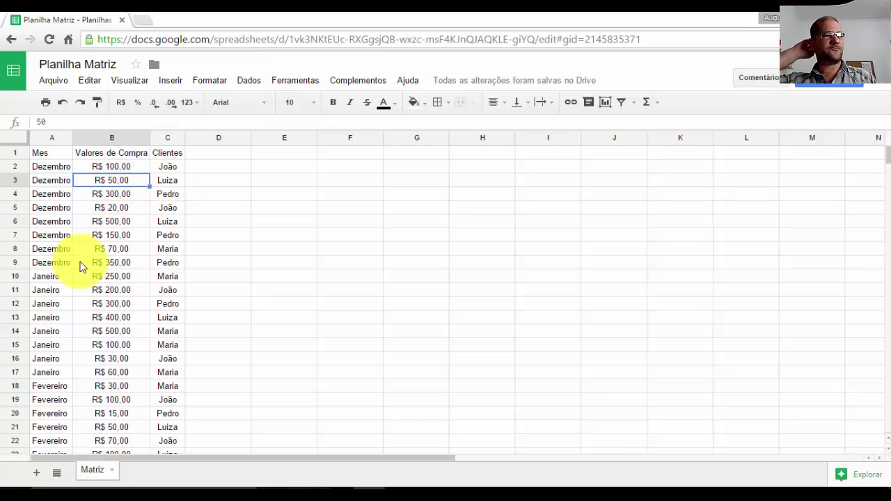
- Add a new sheet, move it before Matriz, and name it 'Dados consolidados'
{"action": "left_click", "coordinate": [38, 473]}
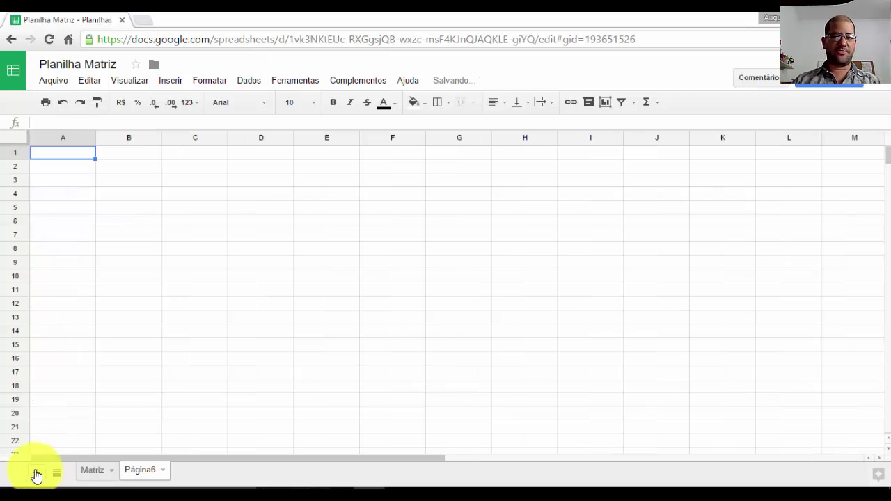
{"action": "left_click_drag", "start_coordinate": [143, 475], "coordinate": [101, 479]}
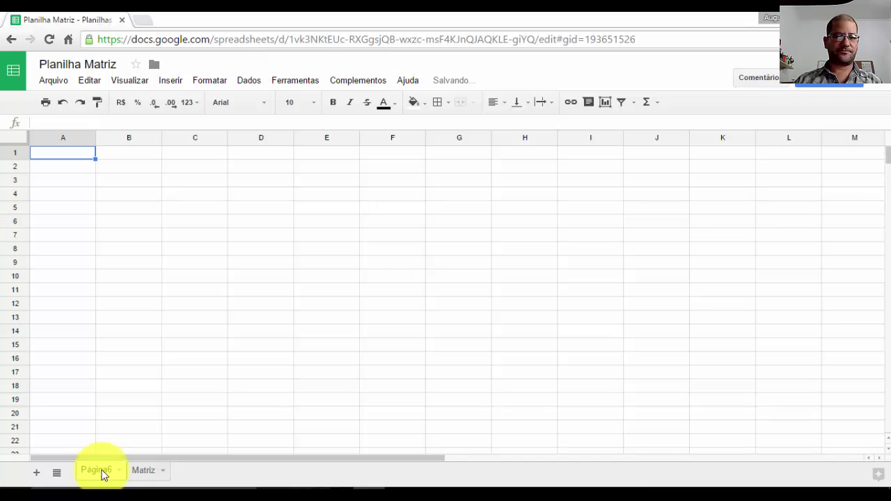
{"action": "double_click", "coordinate": [99, 471]}
{"action": "type", "text": "Dad"}
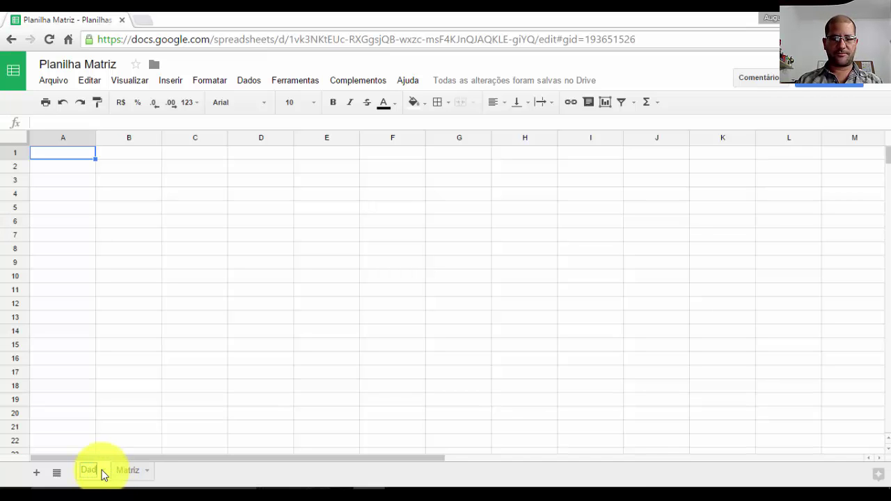
{"action": "type", "text": "os consol"}
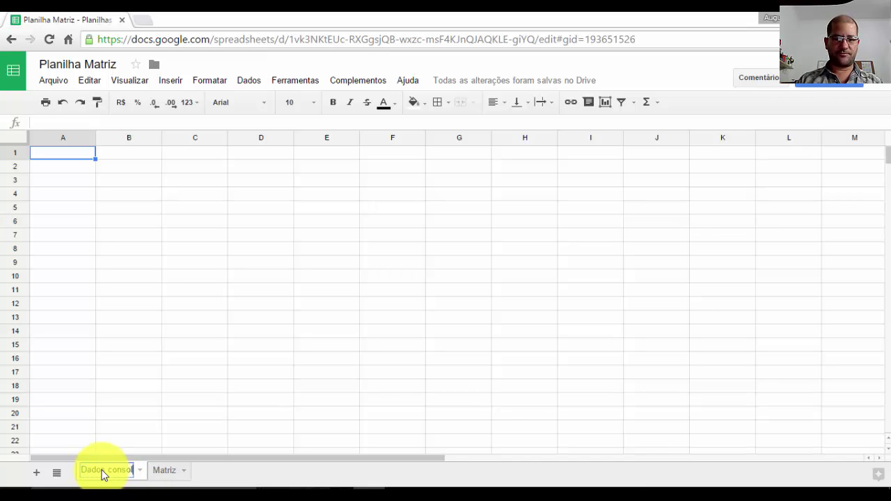
{"action": "type", "text": "idados"}
{"action": "key", "text": "Return"}
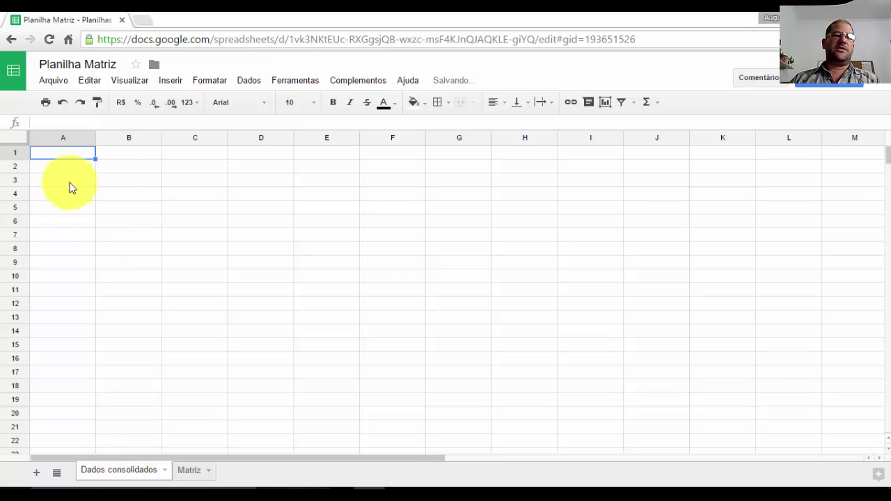
- Enter headers Nome dos clientes, Dezembro, Janeiro and Fevereiro in A1:D1
{"action": "left_click", "coordinate": [76, 155]}
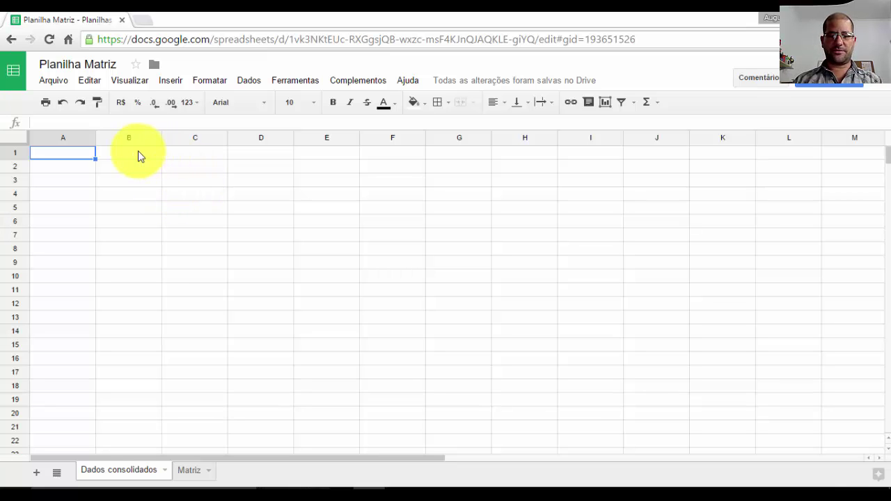
{"action": "type", "text": "cleint"}
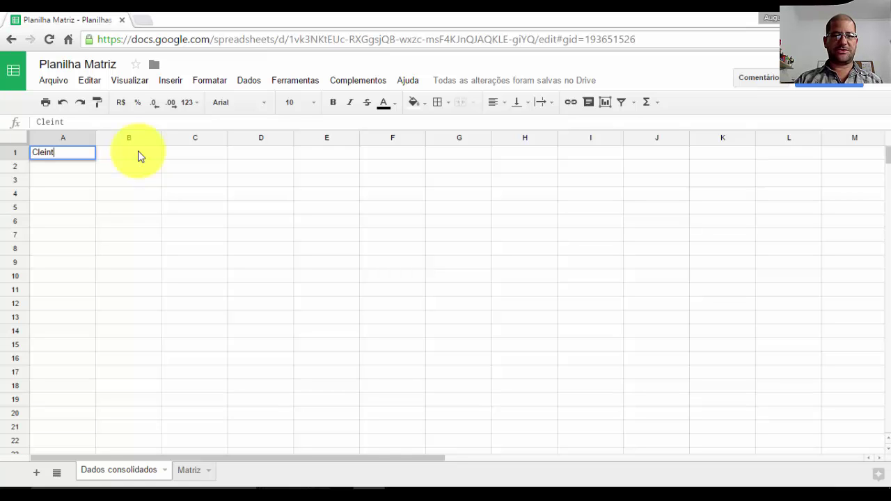
{"action": "type", "text": "es"}
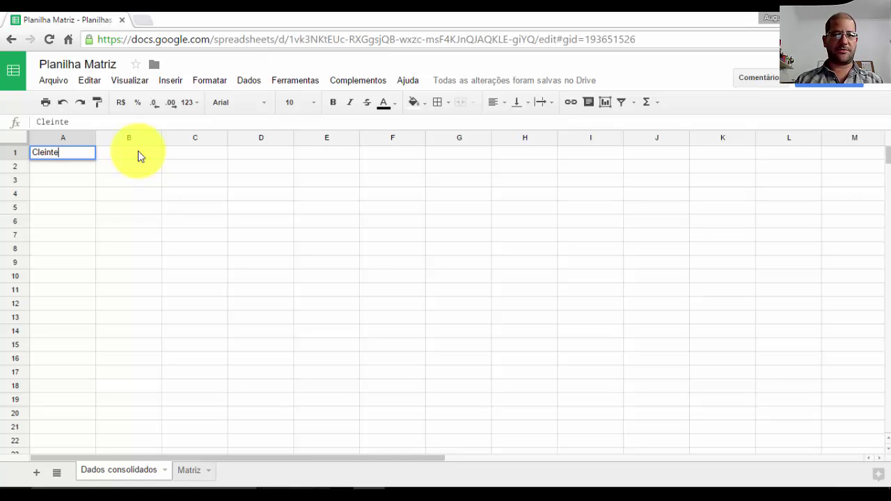
{"action": "key", "text": "BackSpace"}
{"action": "key", "text": "BackSpace"}
{"action": "key", "text": "BackSpace"}
{"action": "key", "text": "BackSpace"}
{"action": "key", "text": "BackSpace"}
{"action": "key", "text": "BackSpace"}
{"action": "key", "text": "BackSpace"}
{"action": "type", "text": "Nome "}
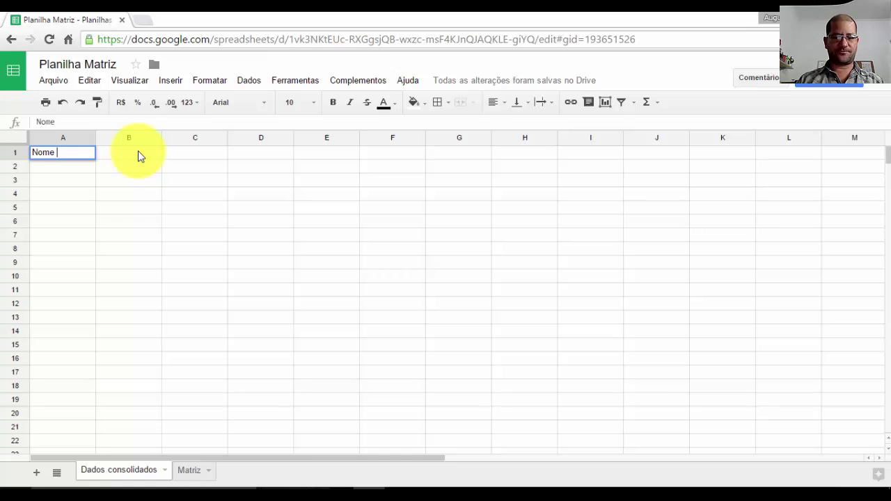
{"action": "type", "text": "dos clientes"}
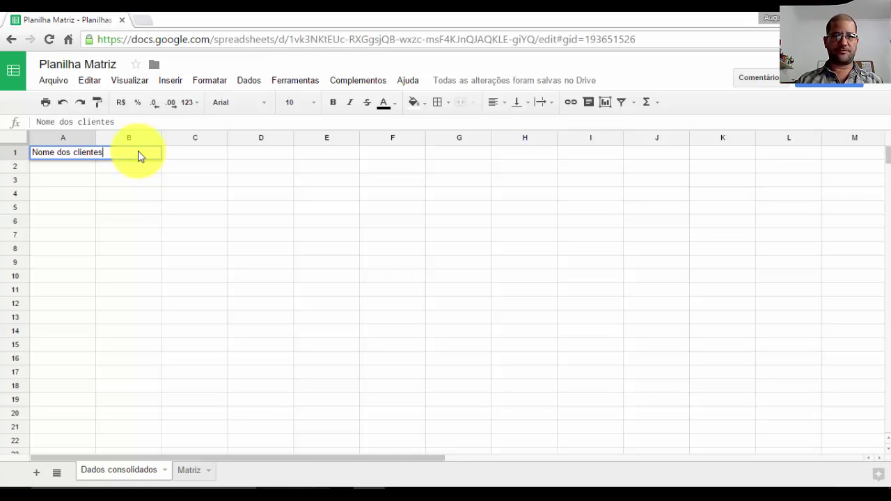
{"action": "key", "text": "Return"}
{"action": "left_click", "coordinate": [138, 150]}
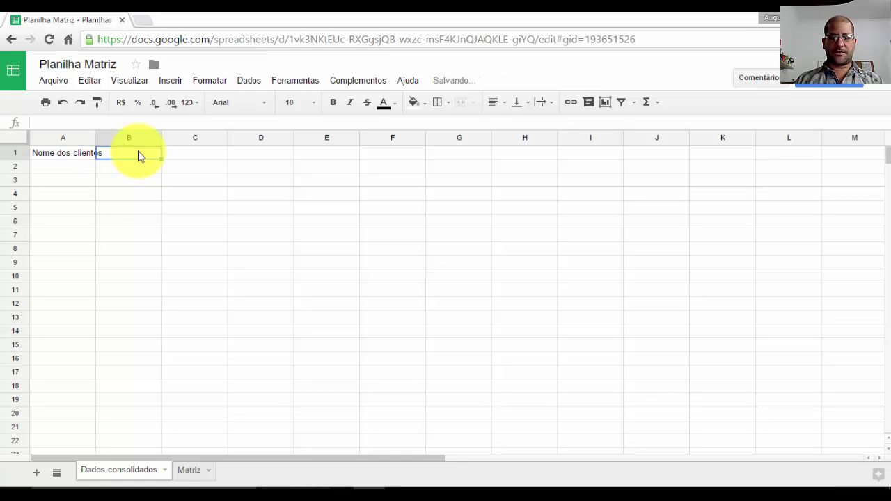
{"action": "type", "text": "Dezembro"}
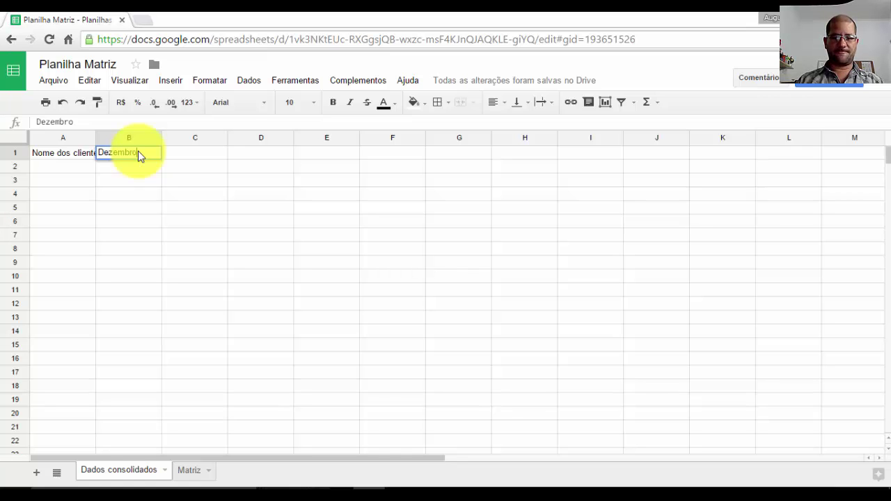
{"action": "key", "text": "Tab"}
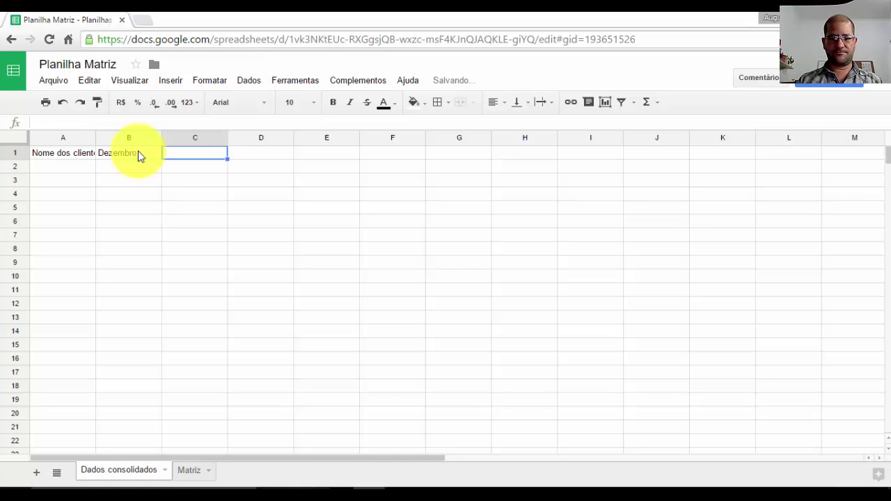
{"action": "type", "text": "Janeiro"}
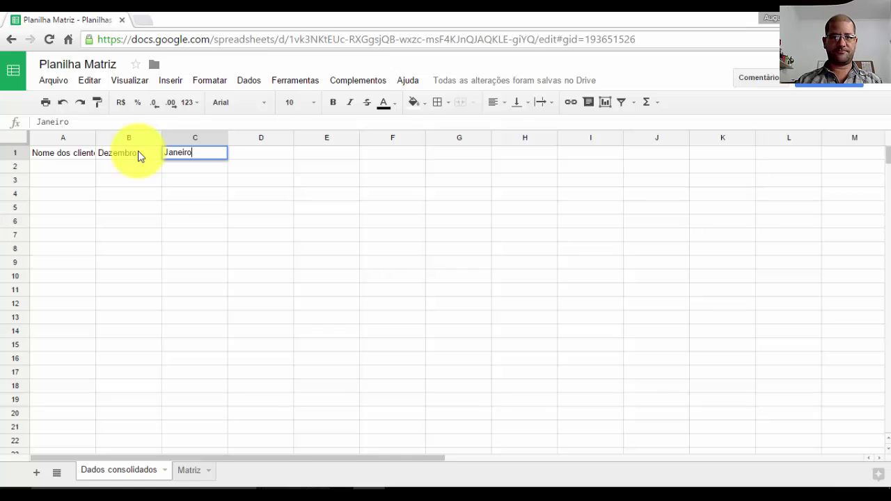
{"action": "key", "text": "Tab"}
{"action": "type", "text": "F"}
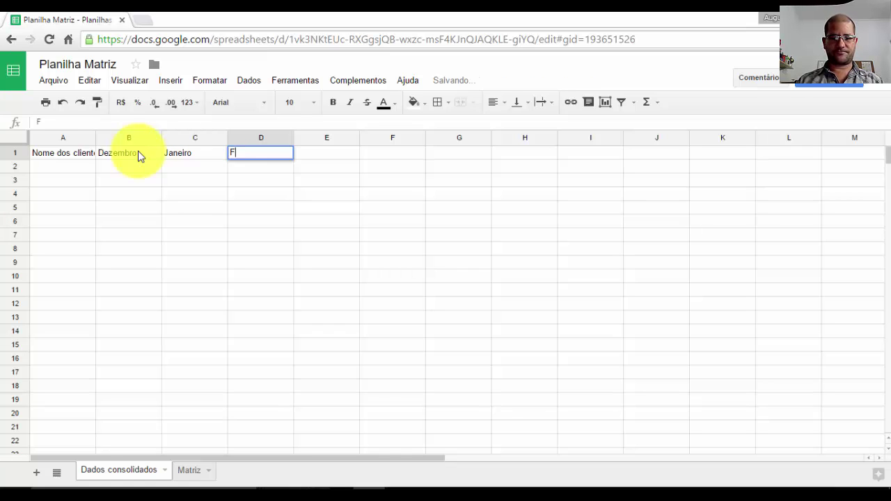
{"action": "type", "text": "evereiro"}
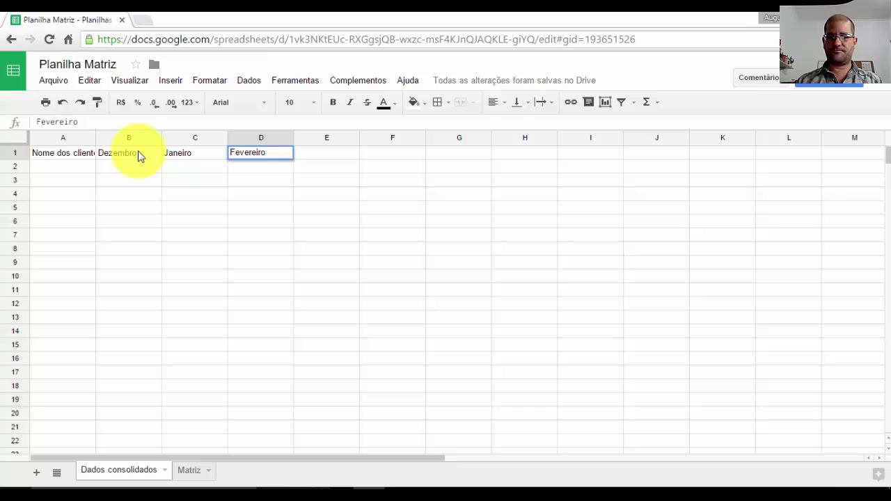
{"action": "key", "text": "Return"}
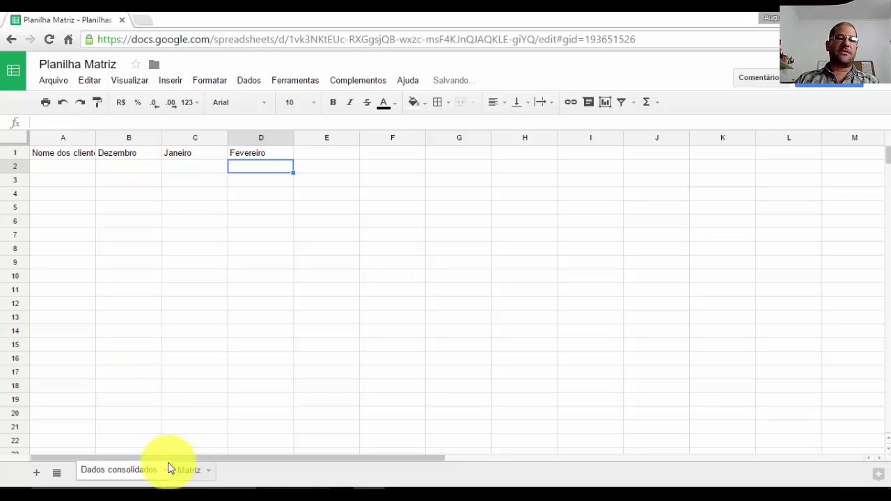
{"action": "left_click", "coordinate": [190, 472]}
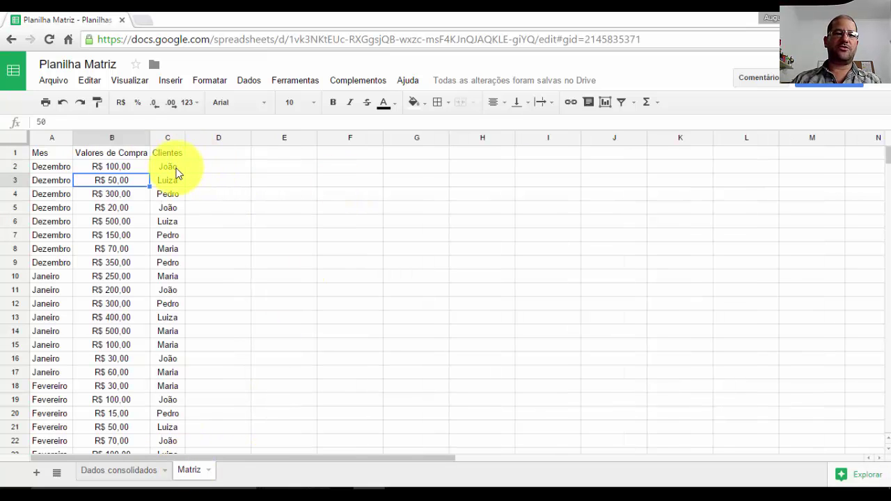
{"action": "left_click", "coordinate": [167, 248]}
{"action": "left_click", "coordinate": [167, 289]}
{"action": "left_click", "coordinate": [167, 318]}
{"action": "left_click", "coordinate": [170, 359]}
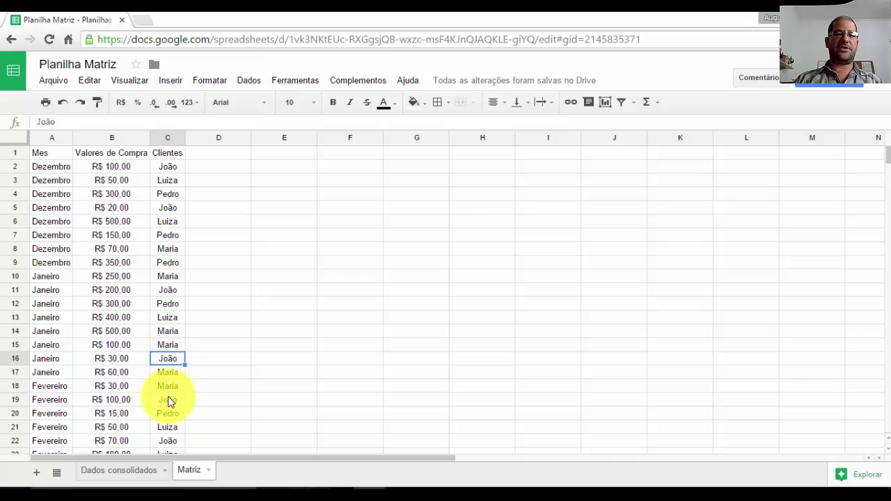
{"action": "left_click", "coordinate": [167, 399]}
{"action": "left_click", "coordinate": [167, 413]}
{"action": "scroll", "coordinate": [108, 327], "scroll_direction": "down", "scroll_amount": 4}
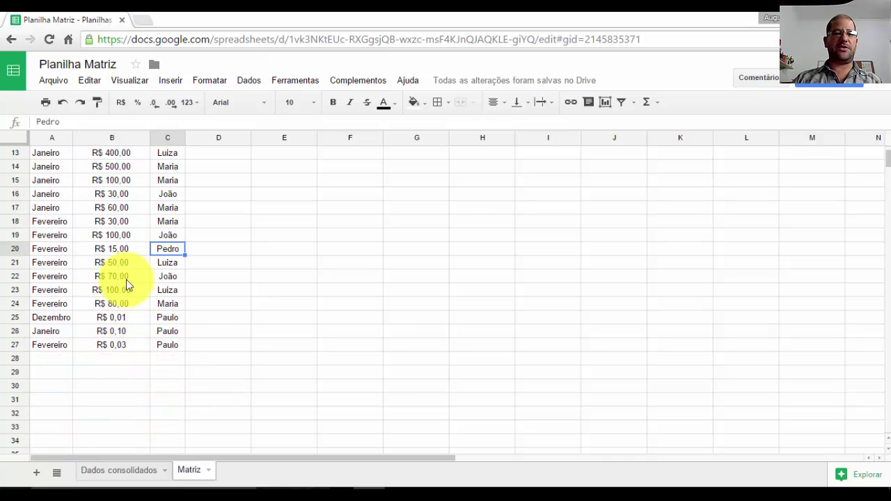
{"action": "scroll", "coordinate": [144, 274], "scroll_direction": "up", "scroll_amount": 4}
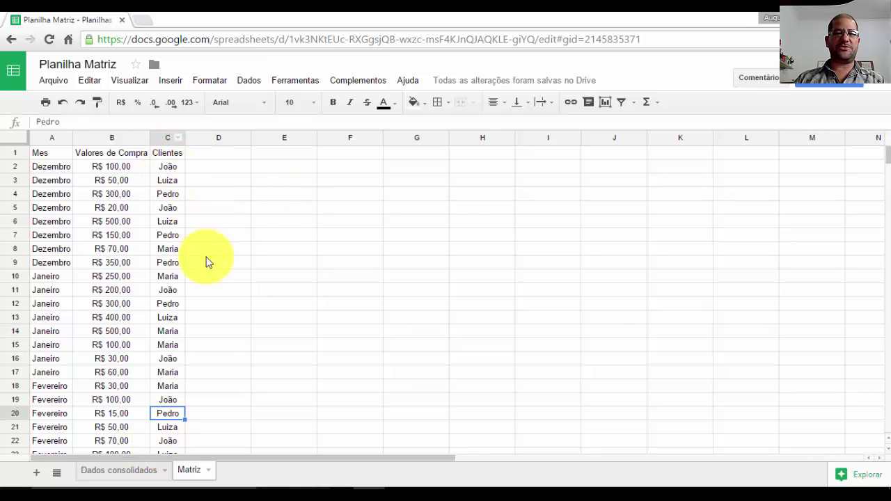
{"action": "left_click", "coordinate": [139, 470]}
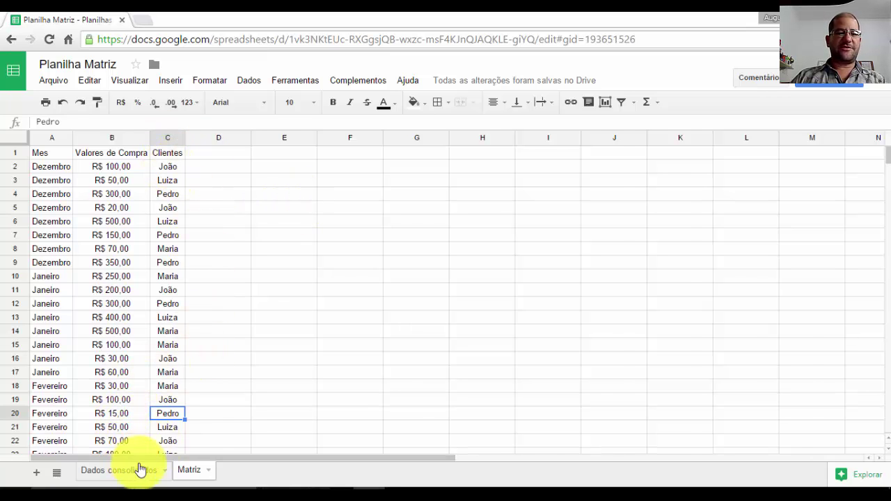
{"action": "left_click", "coordinate": [70, 167]}
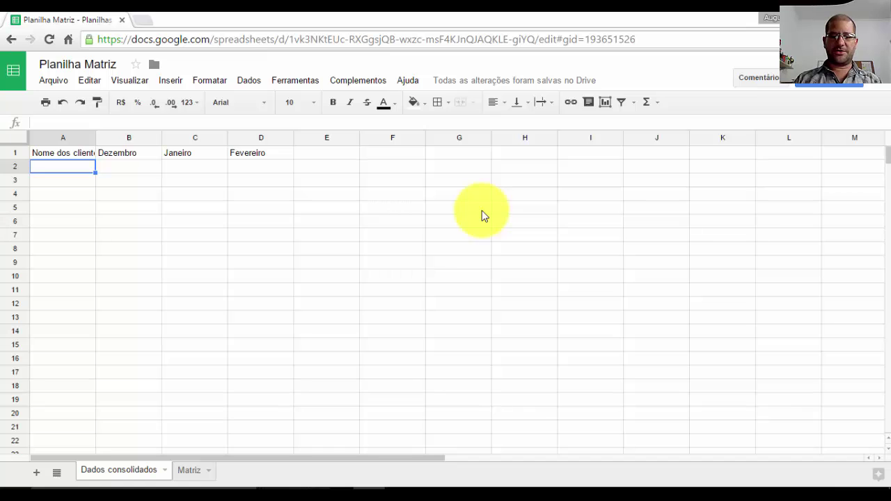
{"action": "type", "text": "=uni"}
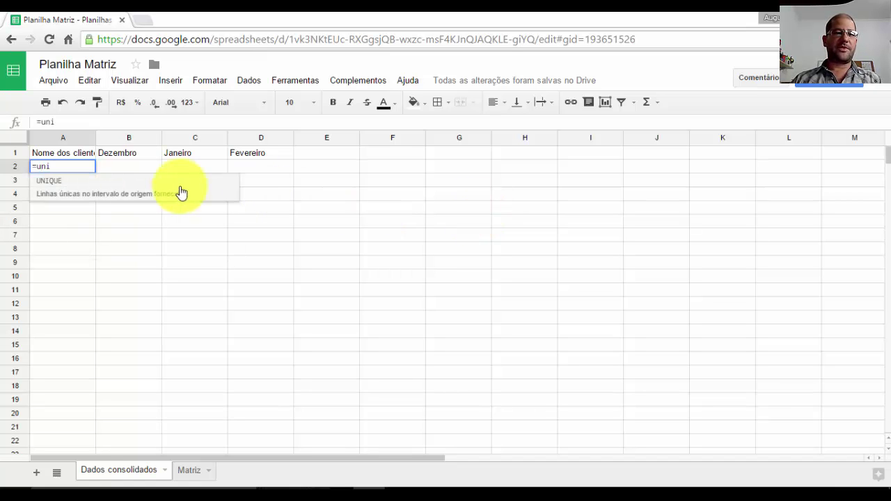
{"action": "left_click", "coordinate": [99, 184]}
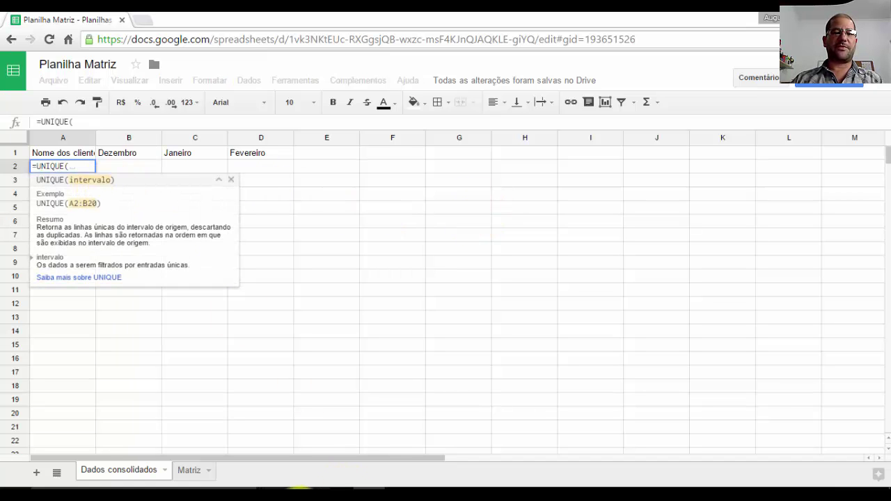
{"action": "left_click", "coordinate": [189, 470]}
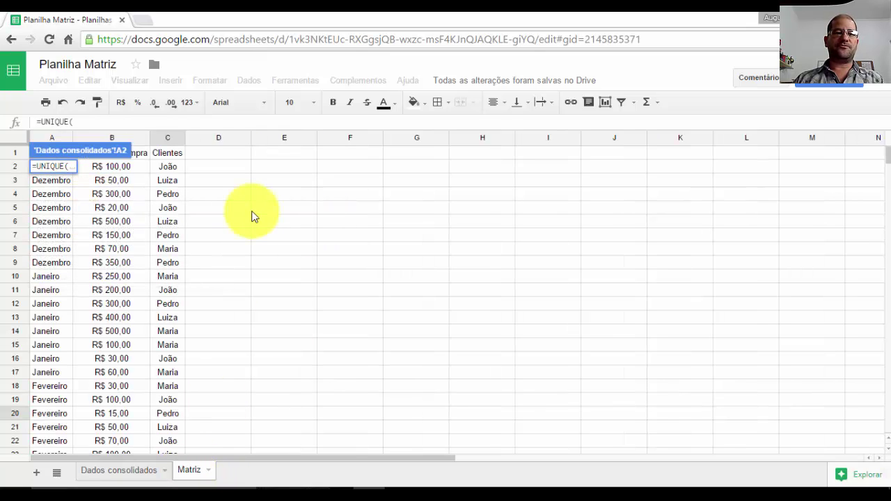
{"action": "left_click_drag", "start_coordinate": [167, 167], "coordinate": [170, 415]}
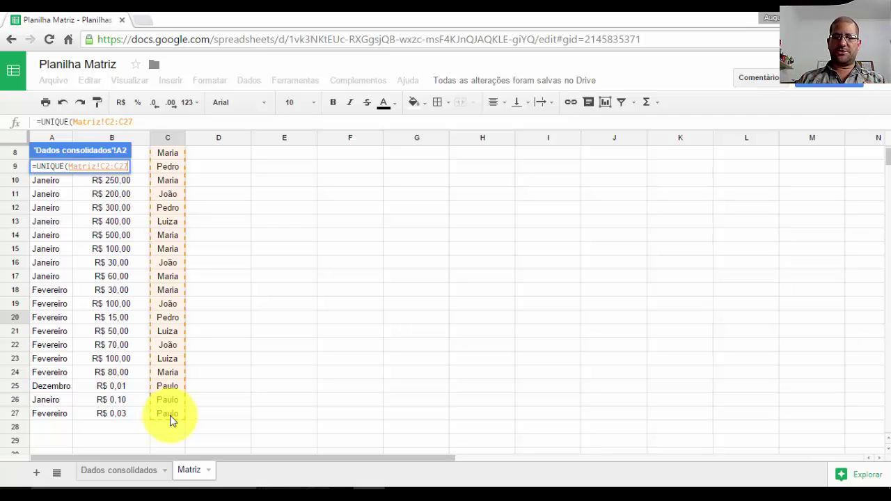
{"action": "key", "text": "Return"}
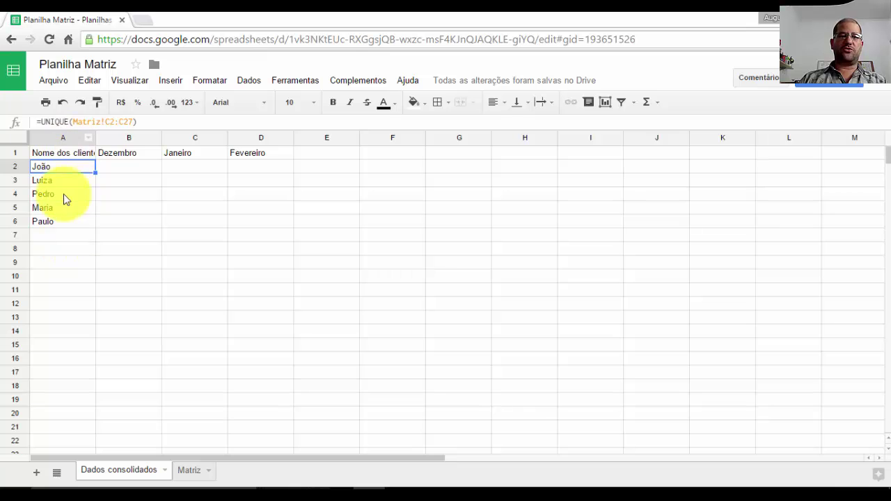
{"action": "left_click", "coordinate": [189, 470]}
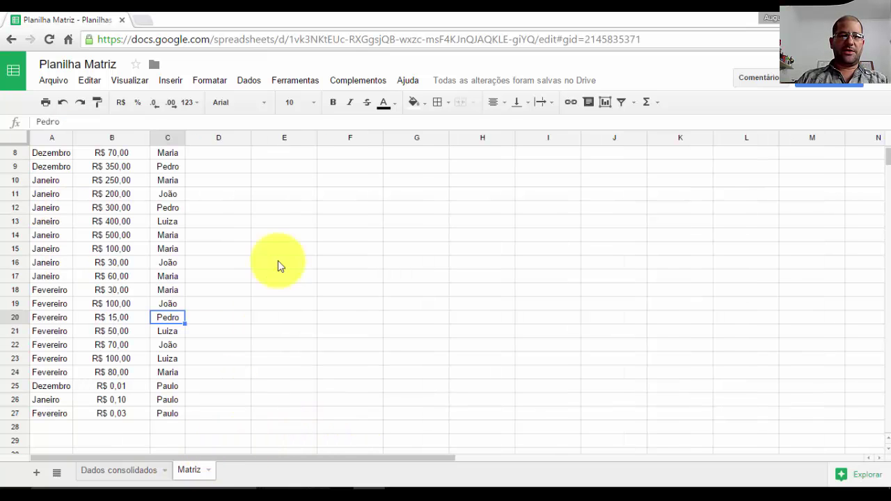
{"action": "scroll", "coordinate": [181, 167], "scroll_direction": "up", "scroll_amount": 3}
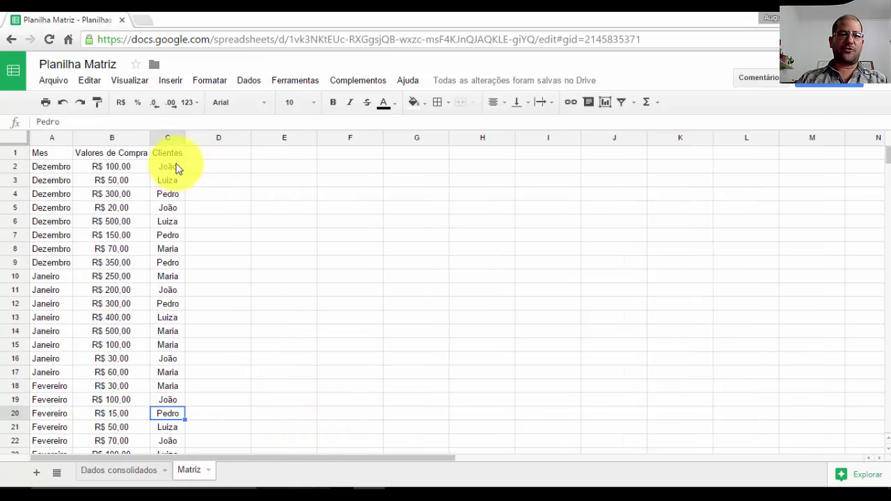
{"action": "left_click", "coordinate": [169, 149]}
{"action": "left_click", "coordinate": [119, 471]}
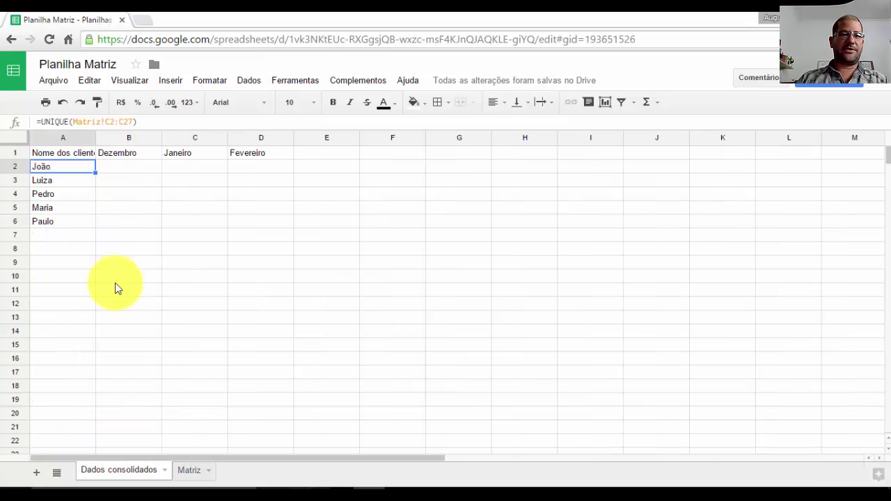
- Clear A2 and put =UNIQUE(Matriz!C:C) in A1 to list the unique clients
{"action": "key", "text": "Delete"}
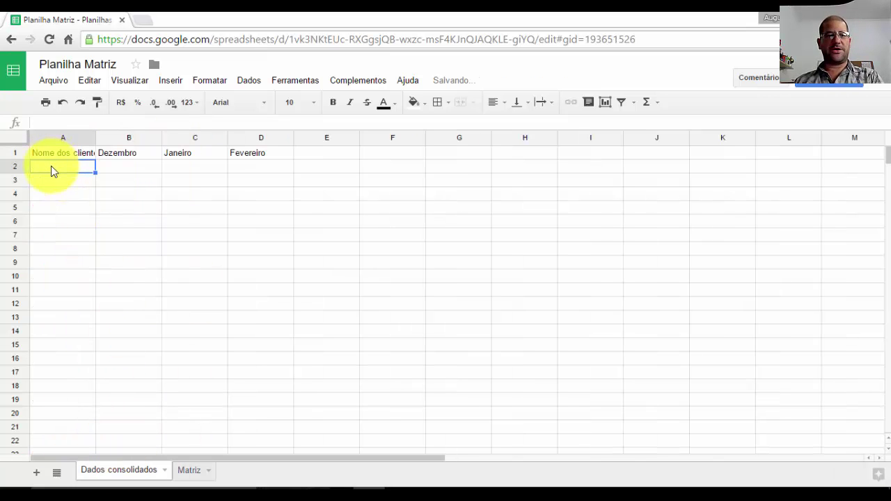
{"action": "left_click", "coordinate": [52, 153]}
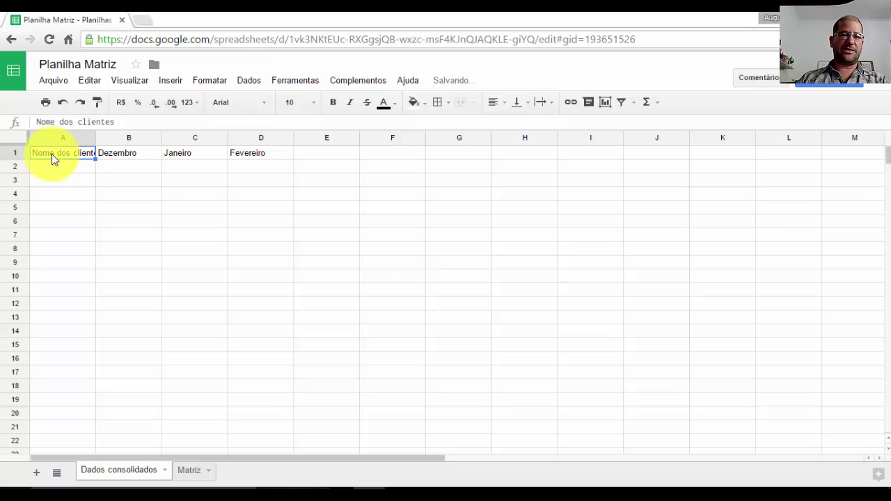
{"action": "type", "text": "=u"}
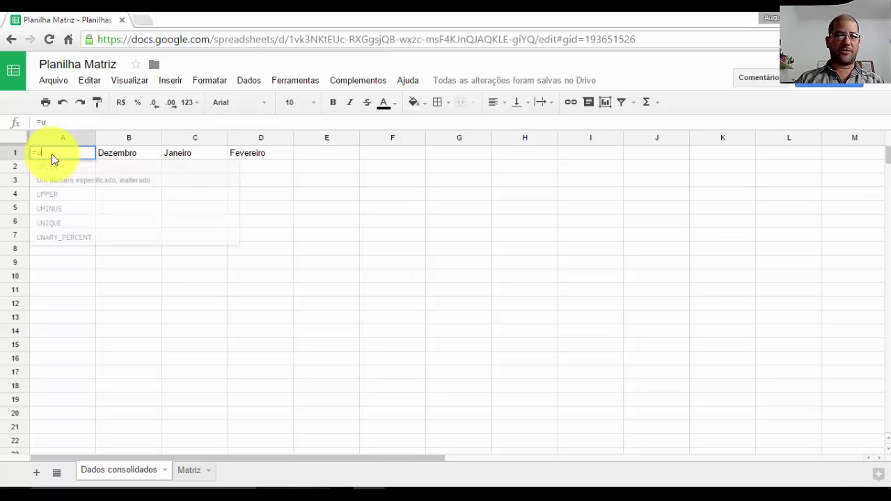
{"action": "type", "text": "ni"}
{"action": "left_click", "coordinate": [55, 174]}
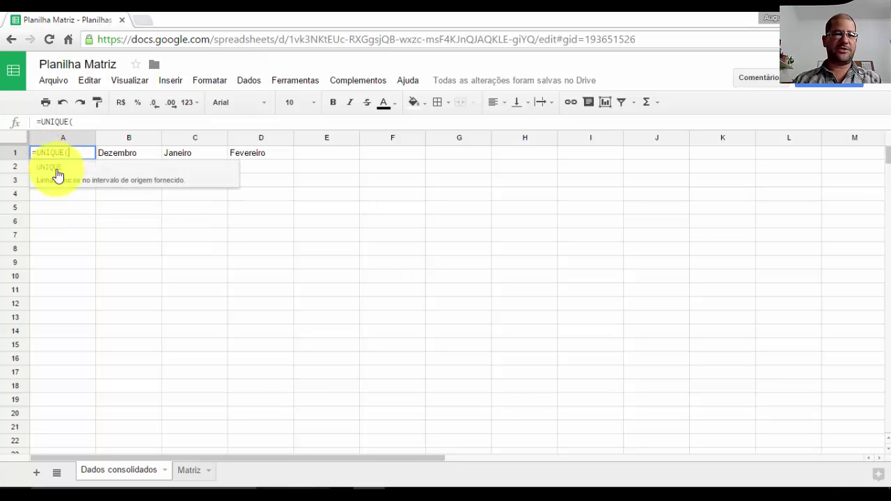
{"action": "left_click", "coordinate": [202, 470]}
{"action": "left_click", "coordinate": [170, 139]}
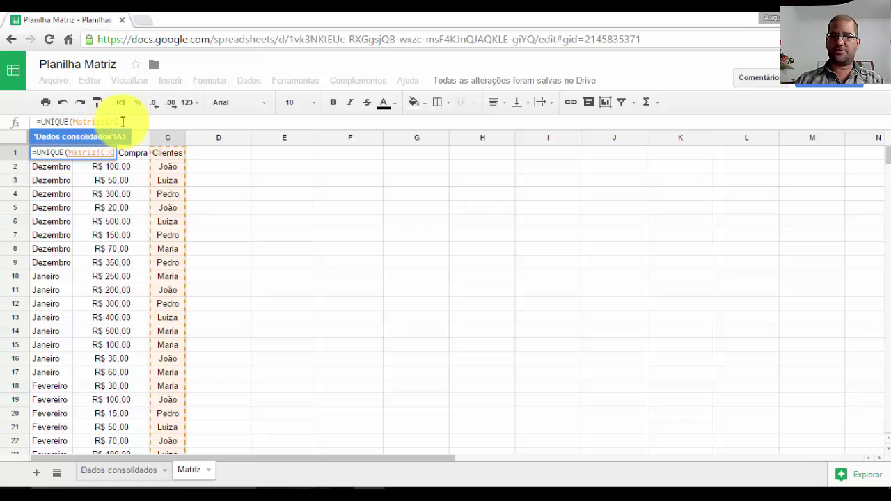
{"action": "key", "text": "Return"}
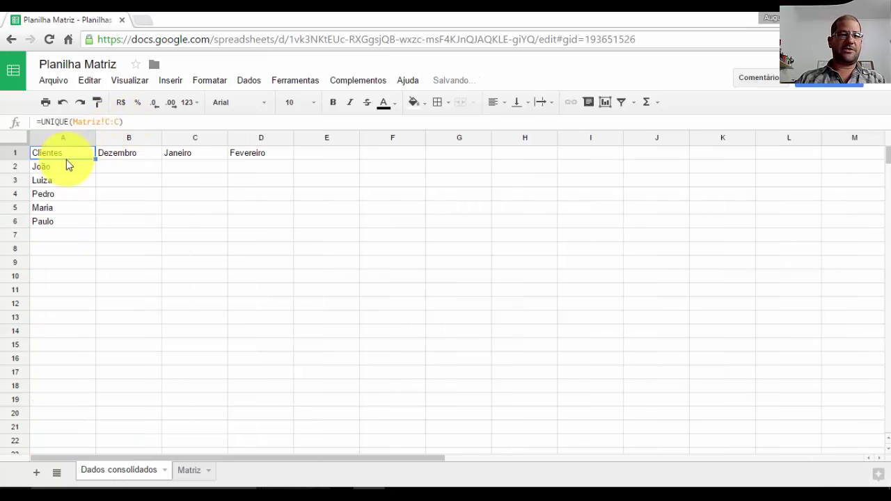
- Auto-fit column A to the client names and start a SUMIF formula in B2
{"action": "double_click", "coordinate": [96, 137]}
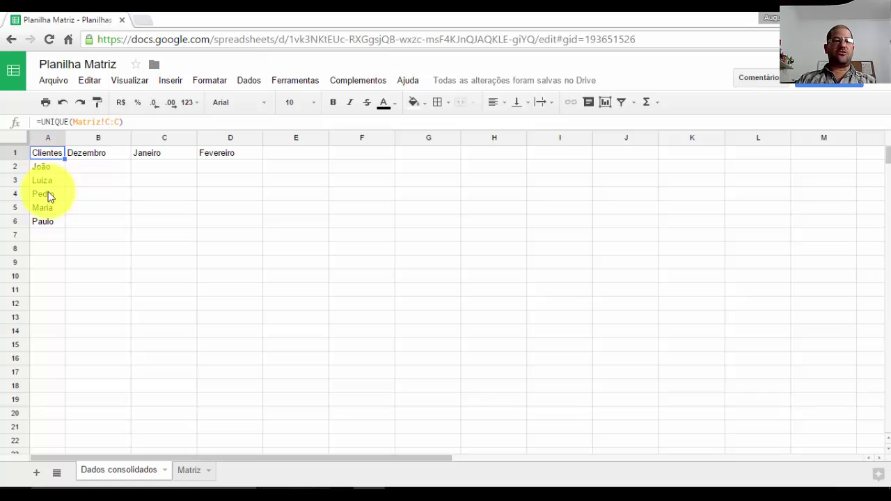
{"action": "left_click", "coordinate": [104, 170]}
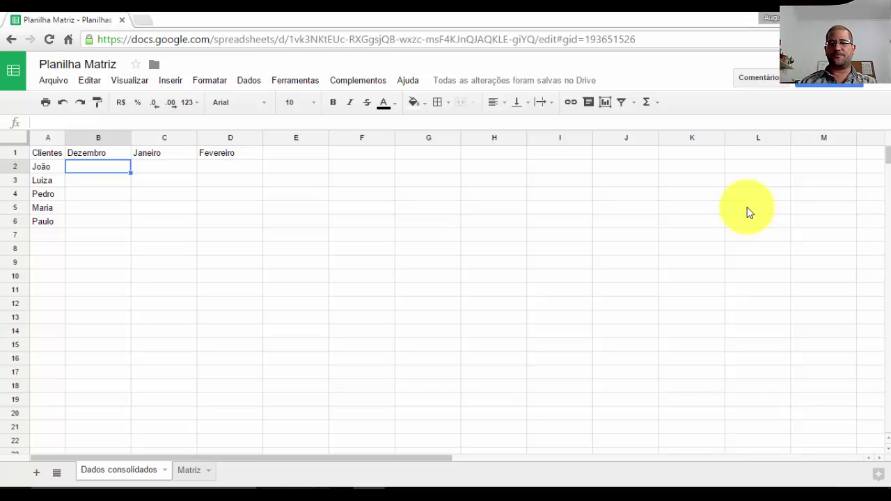
{"action": "type", "text": "="}
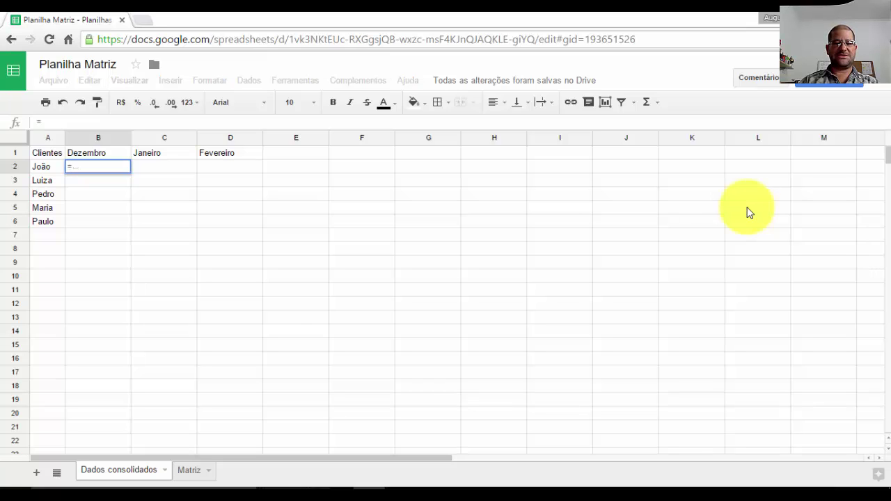
{"action": "type", "text": "sum"}
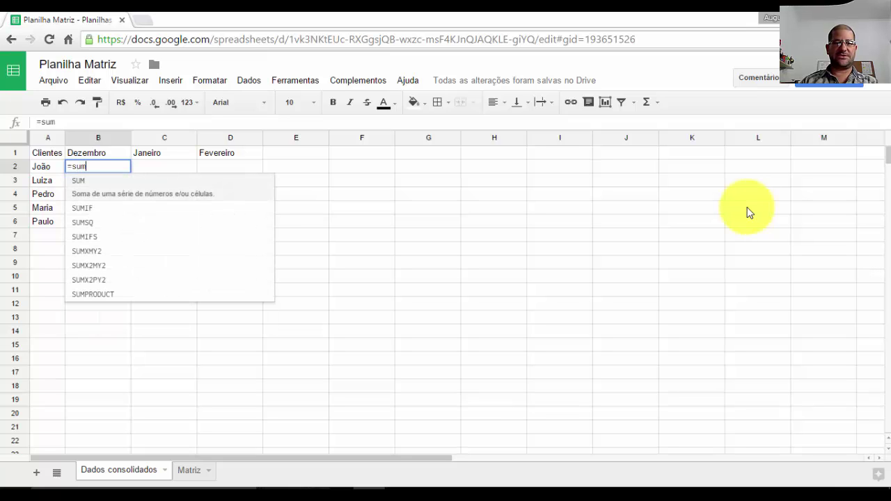
{"action": "type", "text": "if"}
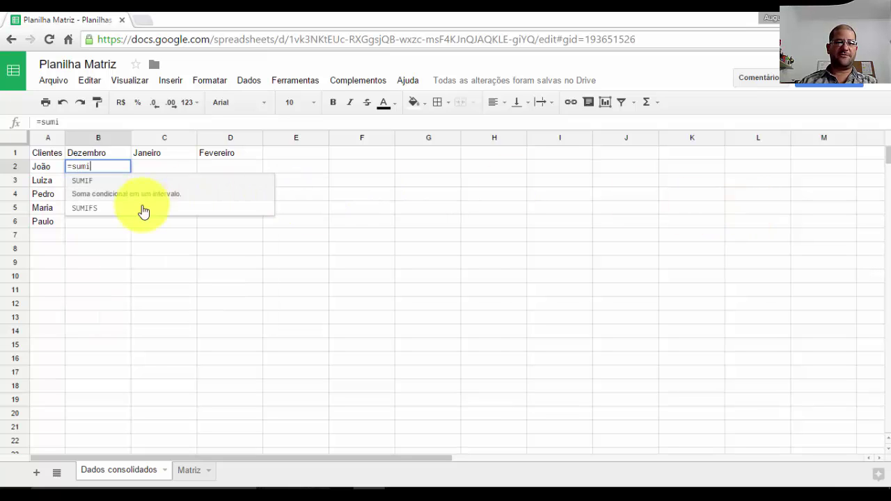
- Choose SUMIFS for B2, review its sum-range argument help, and show the Matriz sheet
{"action": "left_click", "coordinate": [139, 207]}
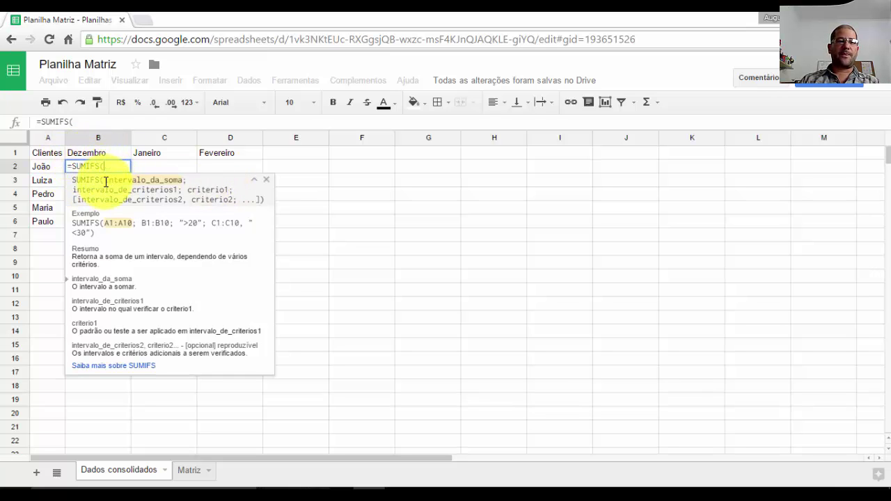
{"action": "left_click_drag", "start_coordinate": [104, 180], "coordinate": [182, 179]}
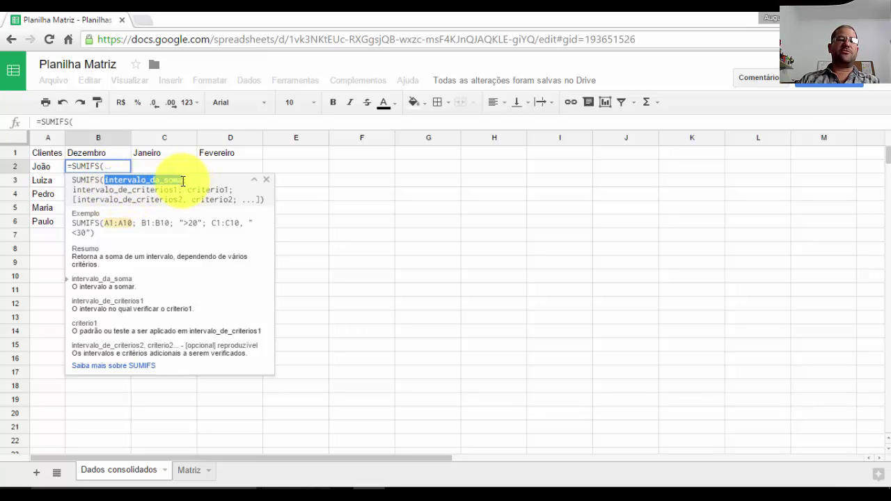
{"action": "left_click", "coordinate": [189, 467]}
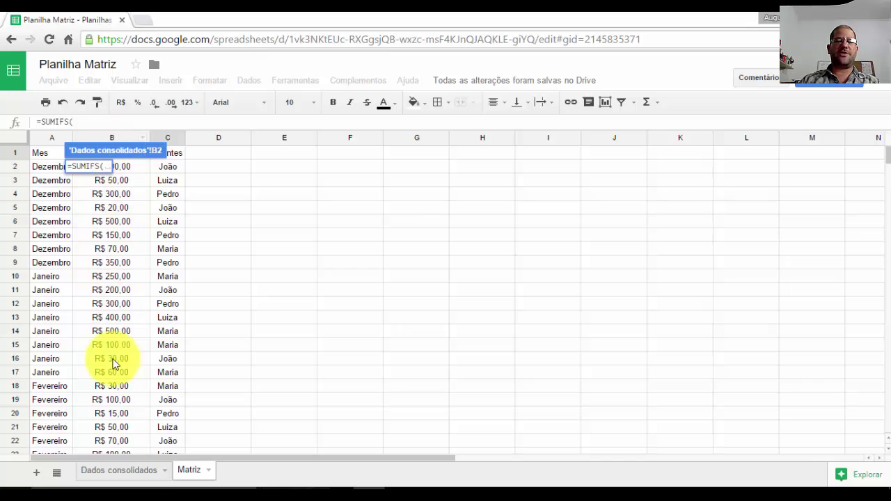
- Back on Dados consolidados, review the SUMIFS criteria-range and criterion argument help for B2
{"action": "left_click", "coordinate": [138, 472]}
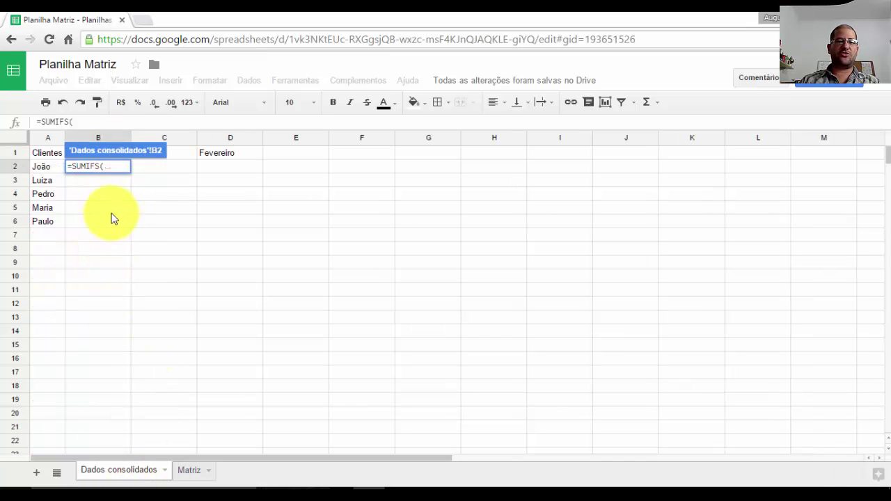
{"action": "left_click", "coordinate": [106, 166]}
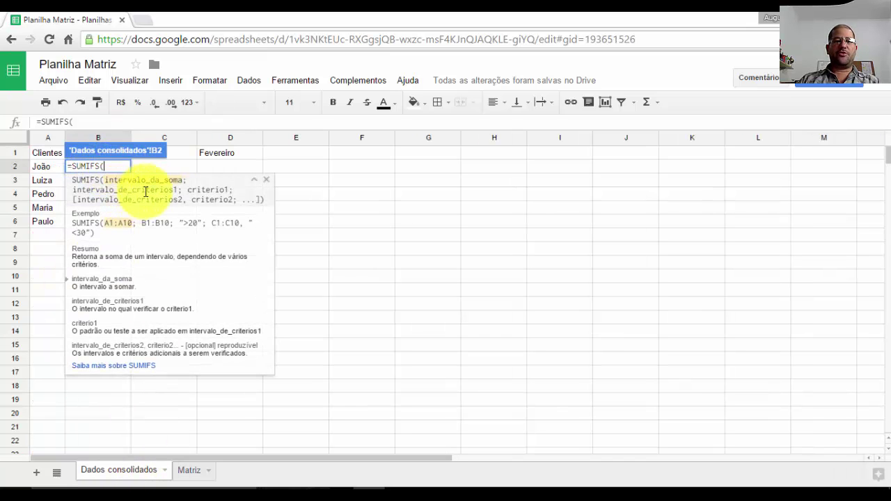
{"action": "left_click_drag", "start_coordinate": [179, 190], "coordinate": [78, 193]}
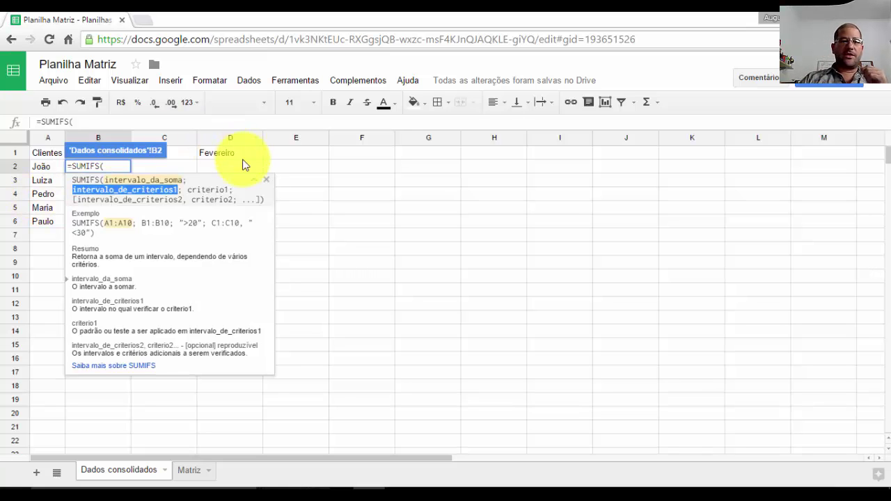
{"action": "left_click_drag", "start_coordinate": [230, 187], "coordinate": [201, 190]}
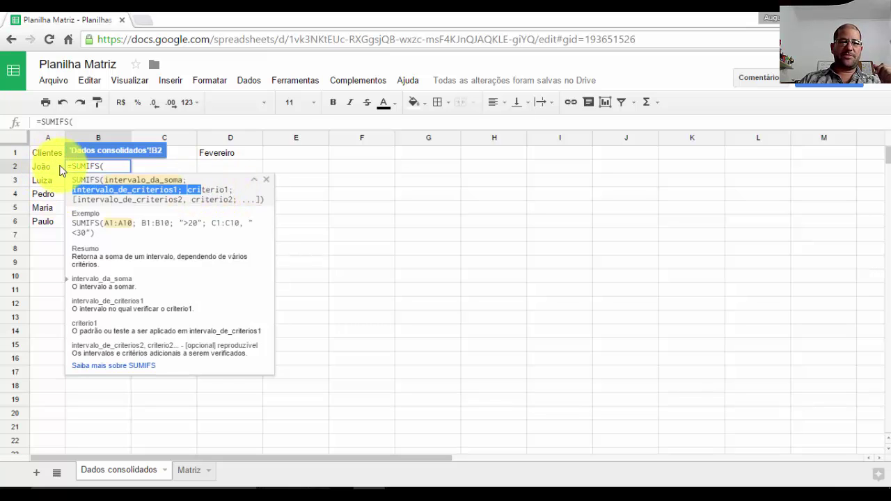
{"action": "left_click", "coordinate": [125, 184]}
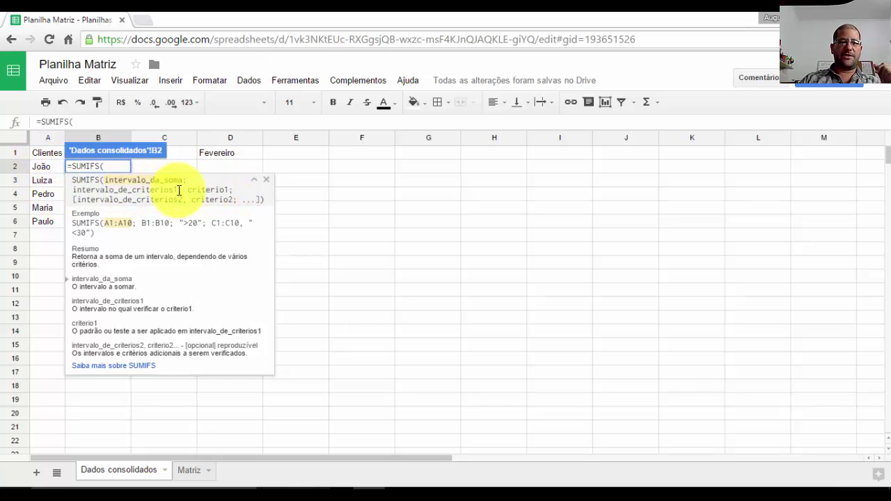
{"action": "left_click_drag", "start_coordinate": [178, 190], "coordinate": [62, 190]}
- Switch between Matriz and Dados consolidados, then reopen B2's SUMIFS formula for editing
{"action": "left_click", "coordinate": [201, 460]}
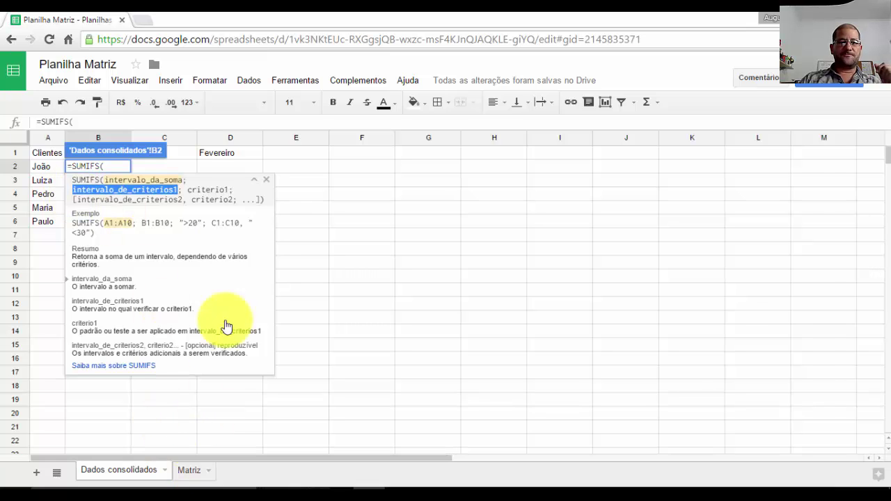
{"action": "left_click", "coordinate": [165, 153]}
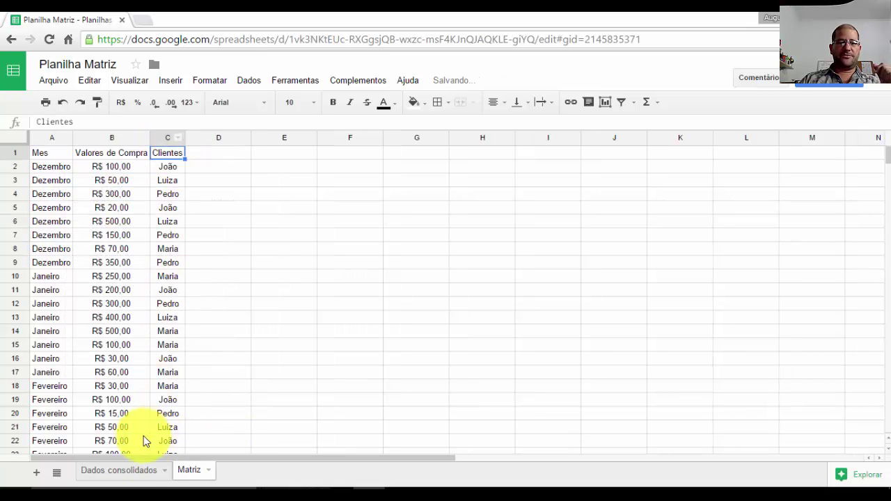
{"action": "left_click", "coordinate": [133, 470]}
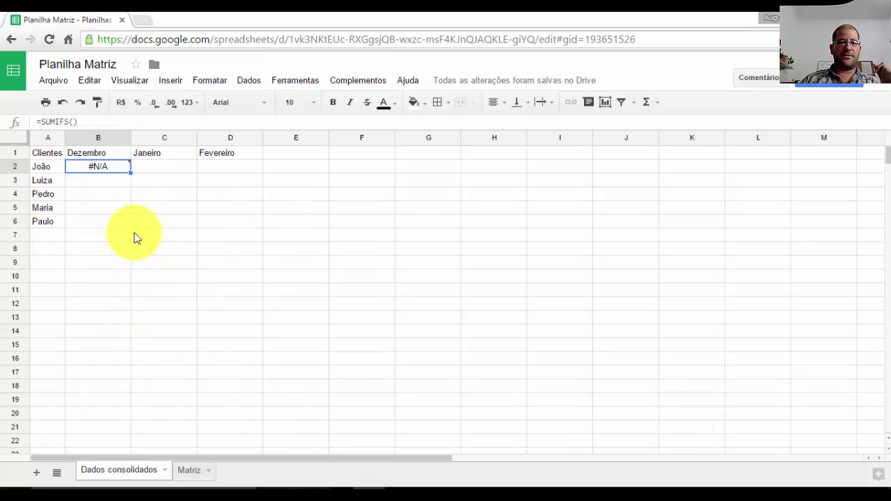
{"action": "double_click", "coordinate": [104, 166]}
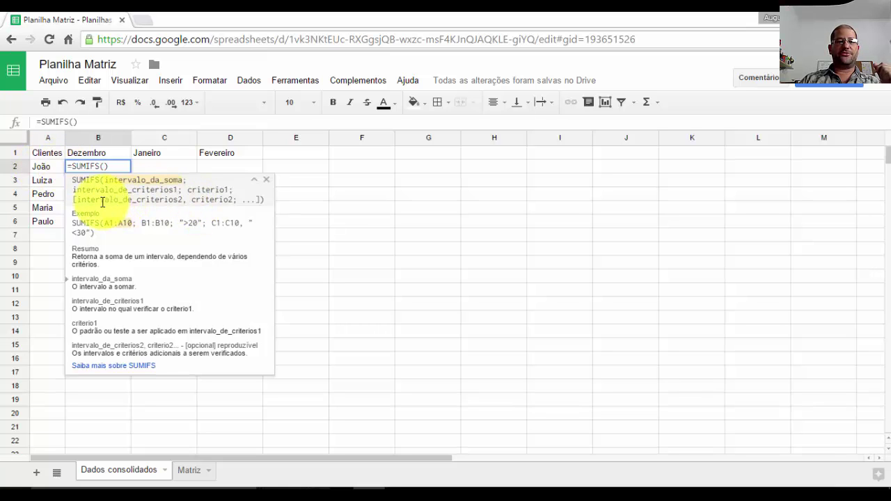
{"action": "left_click", "coordinate": [186, 472]}
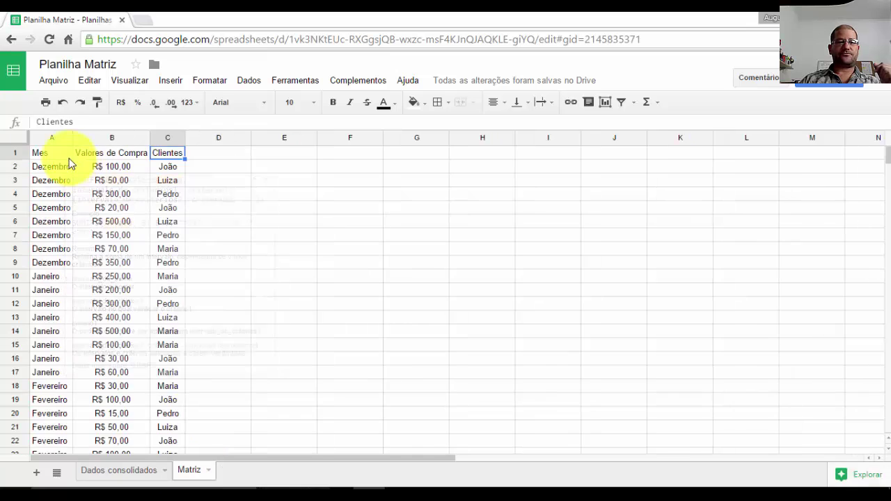
{"action": "left_click", "coordinate": [133, 469]}
{"action": "double_click", "coordinate": [111, 165]}
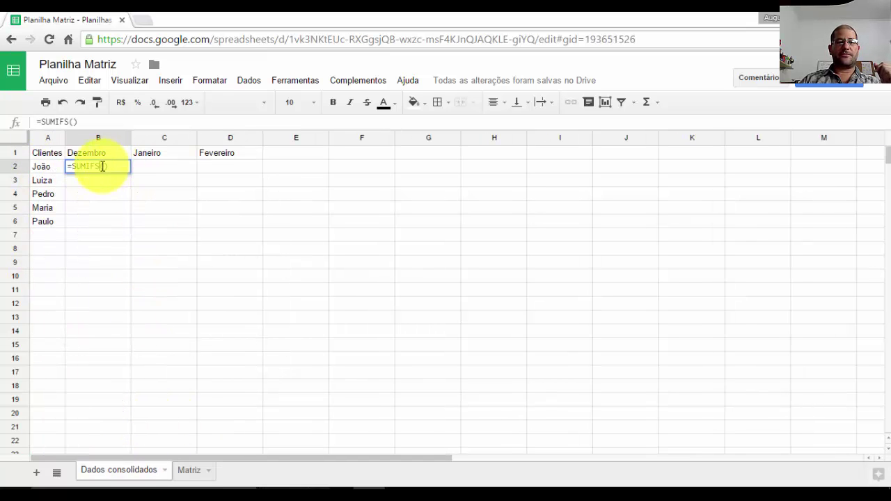
{"action": "left_click", "coordinate": [106, 166]}
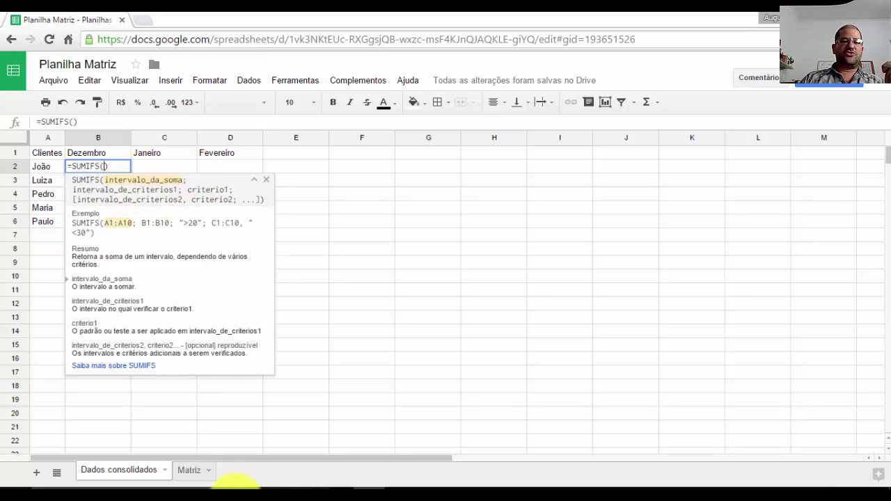
- Set the SUMIFS sum range to the absolute Matriz!$B$2:$B$27, followed by a semicolon
{"action": "left_click", "coordinate": [193, 474]}
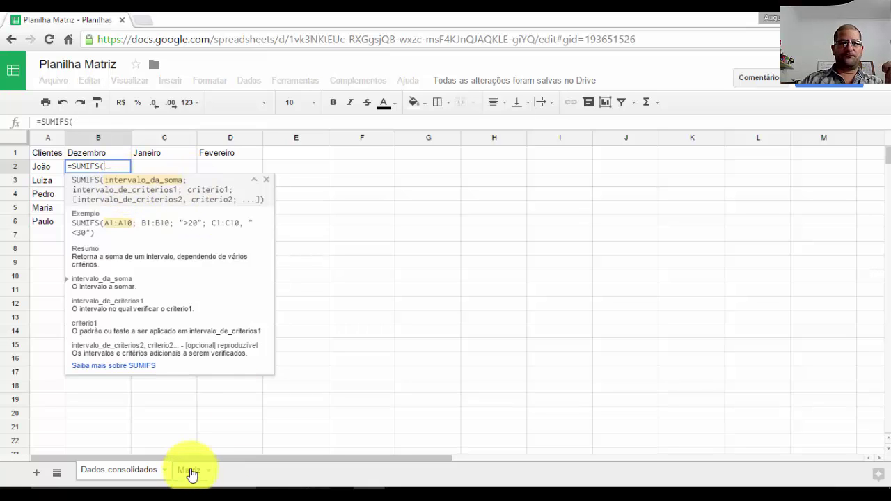
{"action": "left_click", "coordinate": [118, 470]}
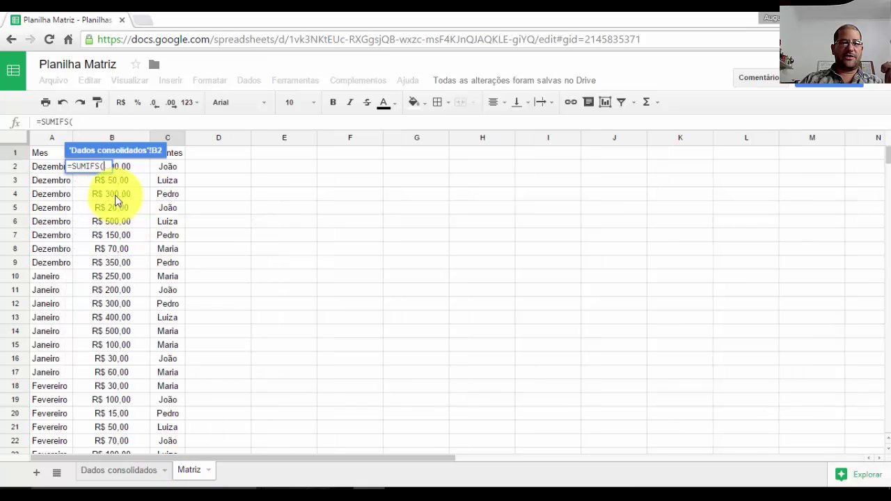
{"action": "left_click_drag", "start_coordinate": [125, 166], "coordinate": [123, 313]}
{"action": "scroll", "coordinate": [125, 300], "scroll_direction": "down", "scroll_amount": 2}
{"action": "scroll", "coordinate": [124, 299], "scroll_direction": "down", "scroll_amount": 3}
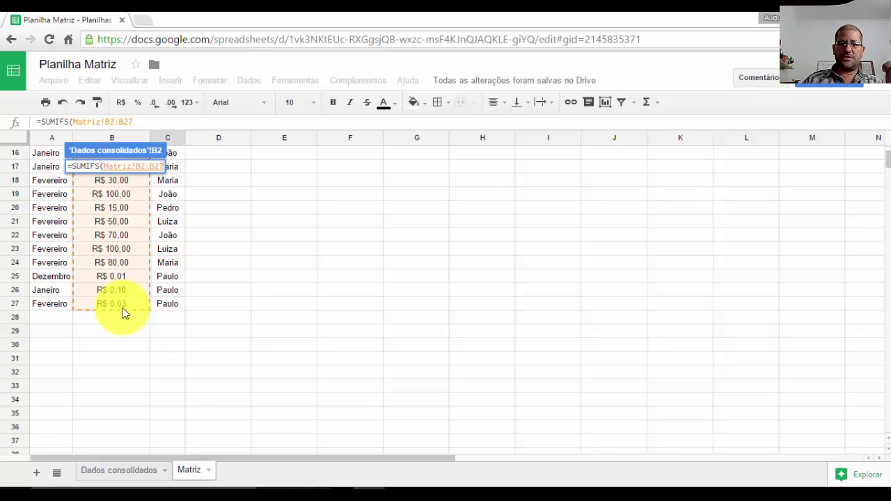
{"action": "type", "text": ")"}
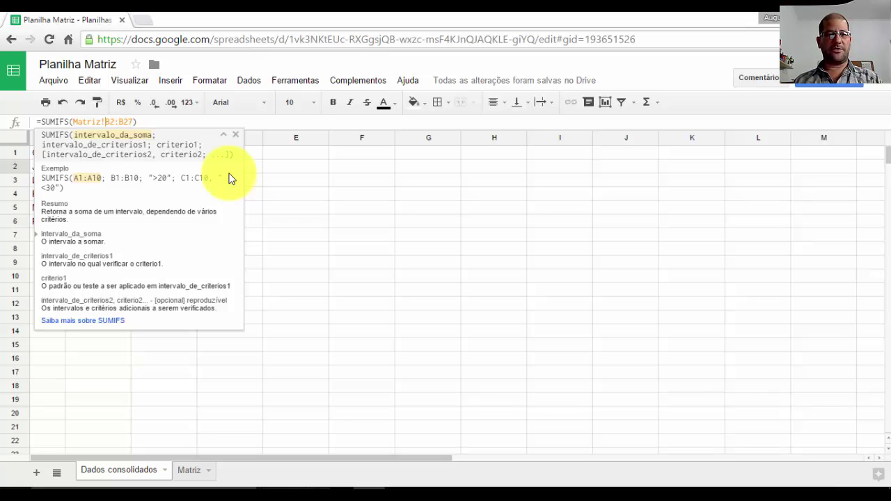
{"action": "key", "text": "F4"}
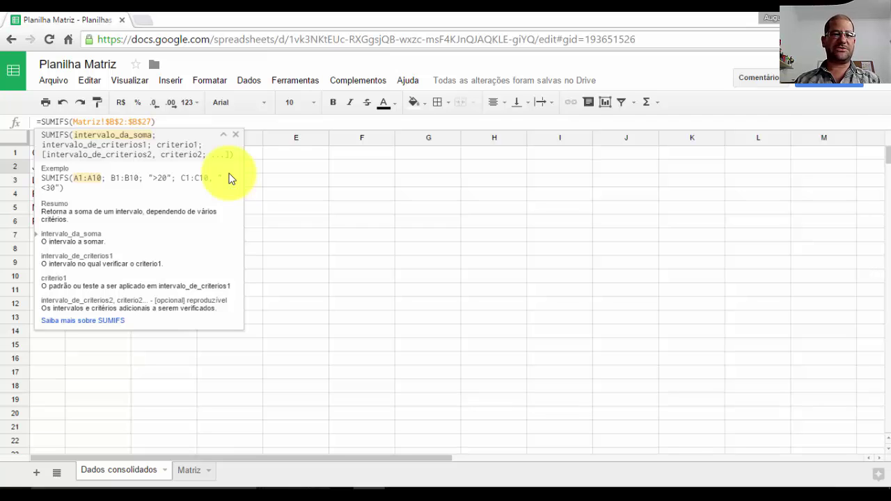
{"action": "type", "text": ";"}
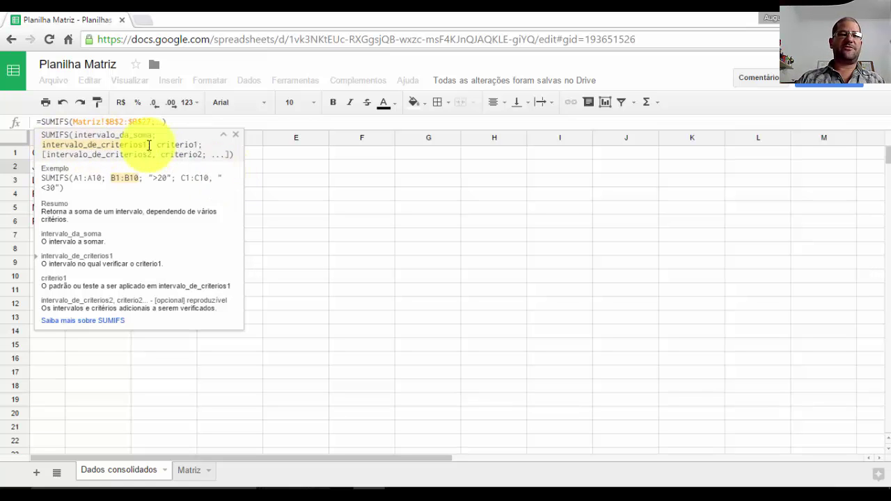
- Point SUMIFS's second argument at a client cell on the Matriz sheet
{"action": "left_click", "coordinate": [190, 472]}
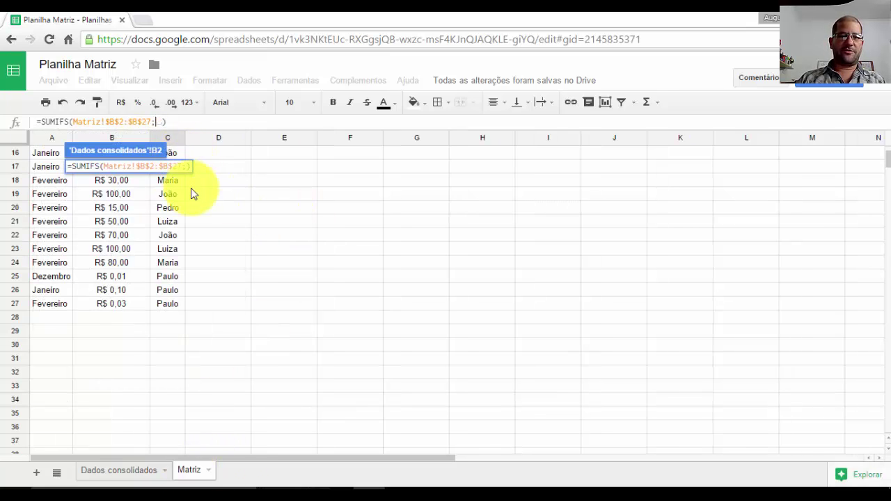
{"action": "scroll", "coordinate": [190, 188], "scroll_direction": "up", "scroll_amount": 5}
{"action": "left_click", "coordinate": [222, 171]}
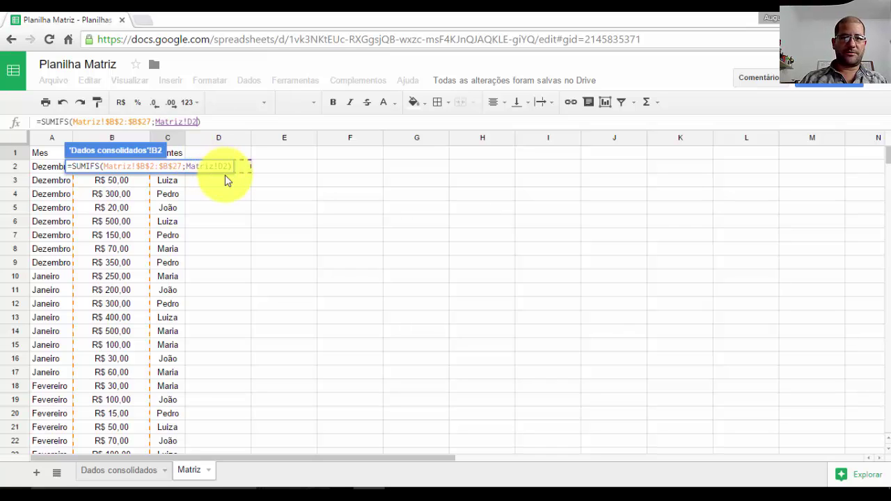
{"action": "type", "text": ")"}
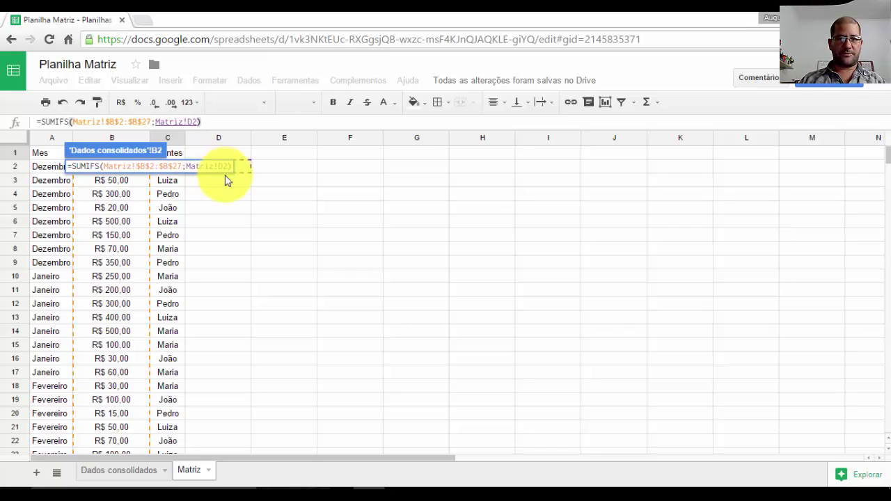
{"action": "left_click", "coordinate": [170, 182]}
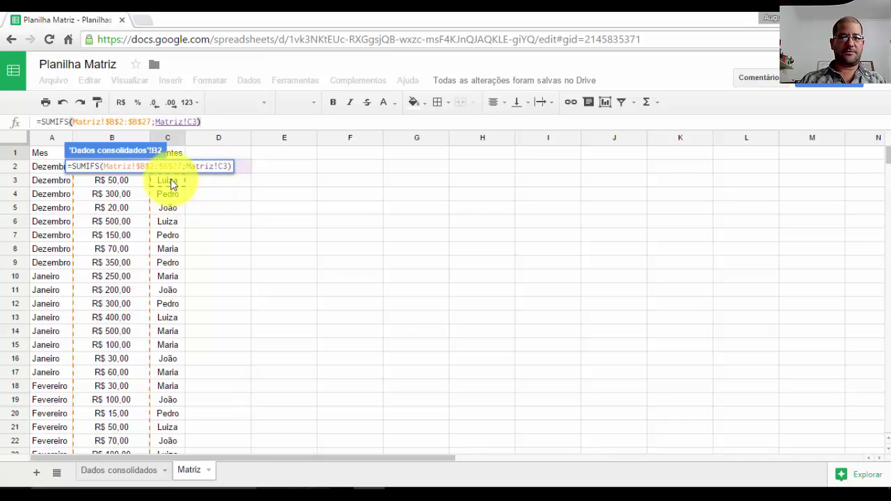
{"action": "left_click", "coordinate": [178, 153]}
{"action": "left_click", "coordinate": [170, 180]}
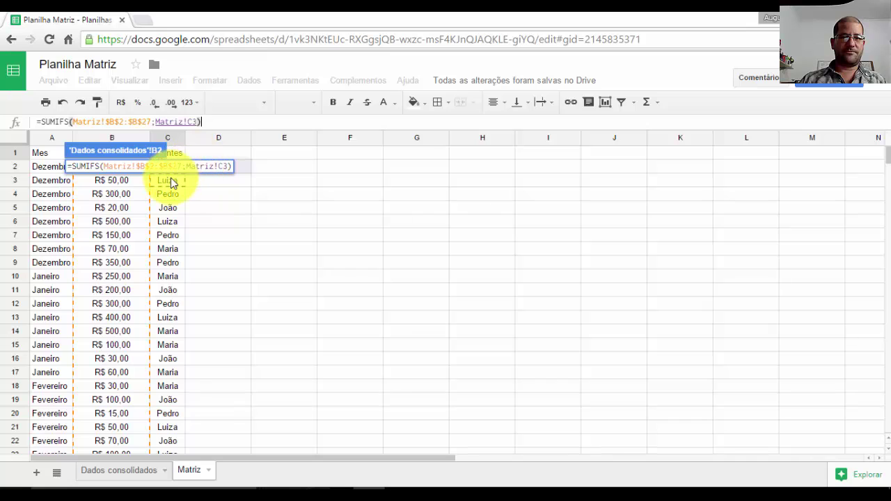
{"action": "key", "text": "Up"}
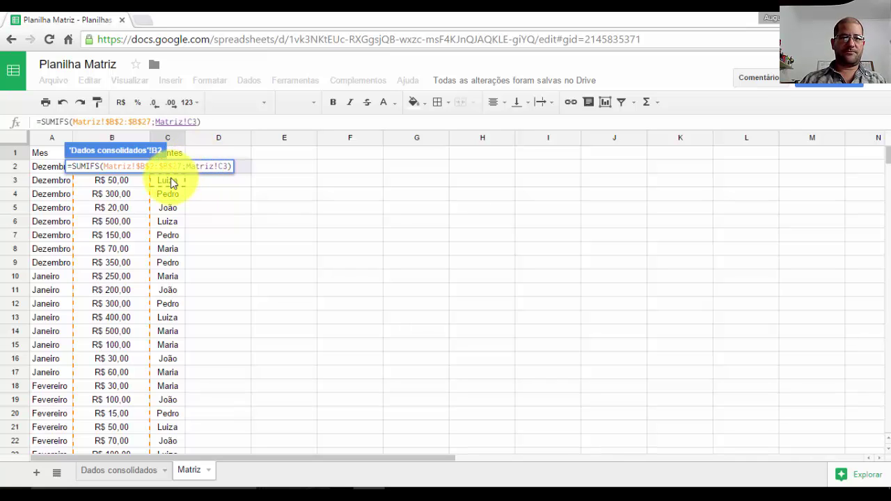
- Correct the reference to Matriz!C2, dismiss the help, and enter the formula
{"action": "left_click", "coordinate": [199, 122]}
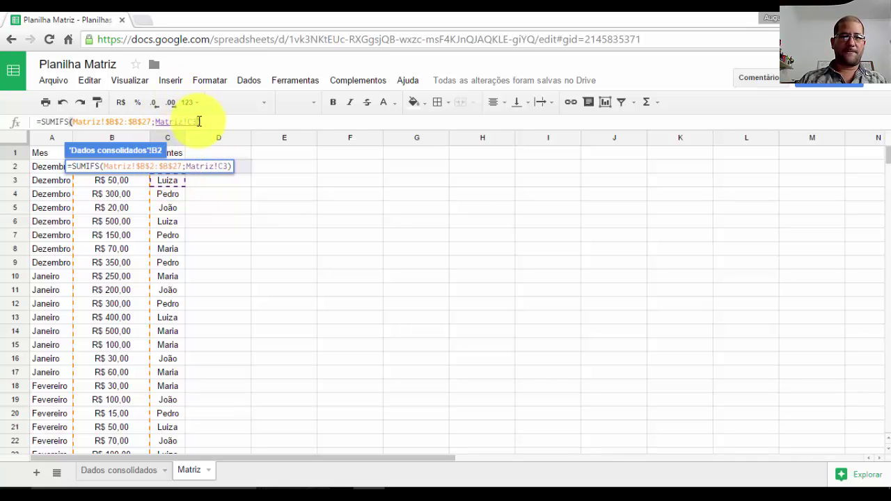
{"action": "type", "text": "2"}
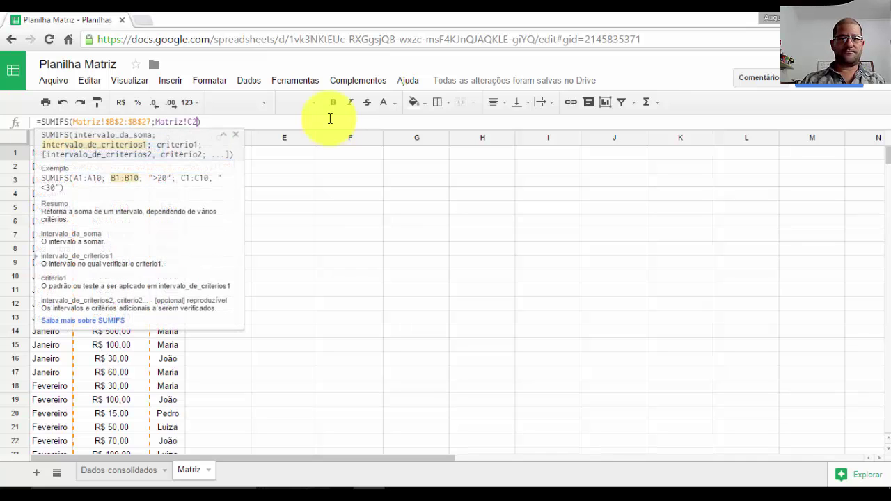
{"action": "left_click", "coordinate": [225, 135]}
{"action": "left_click", "coordinate": [224, 135]}
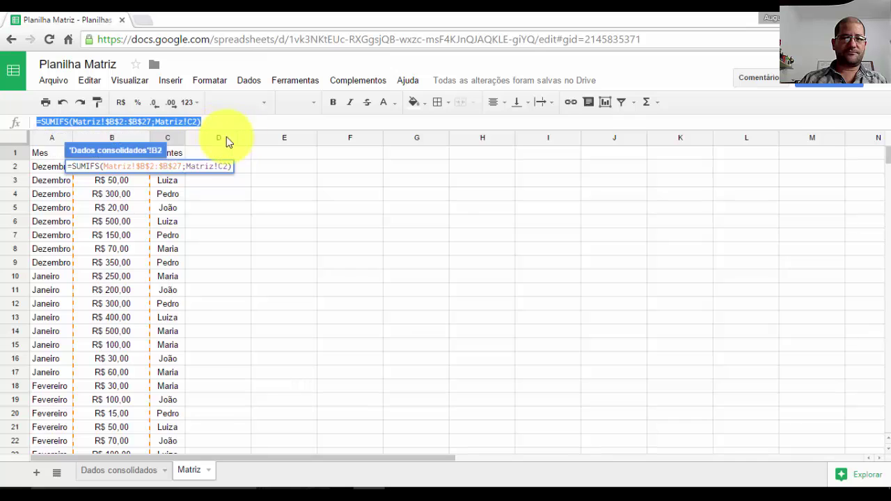
{"action": "key", "text": "Return"}
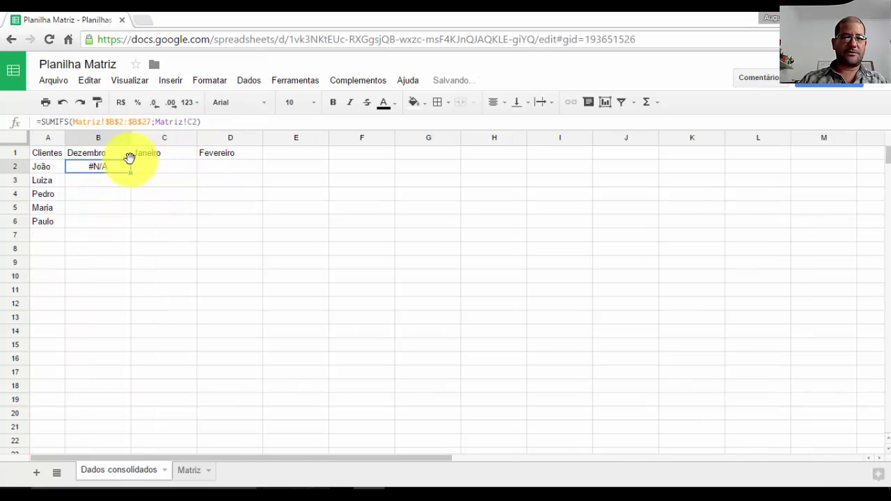
- Extend the criteria range to the locked Matriz!$C$2:$C$27, add a semicolon, and remove the closing parenthesis
{"action": "mouse_move", "coordinate": [131, 166]}
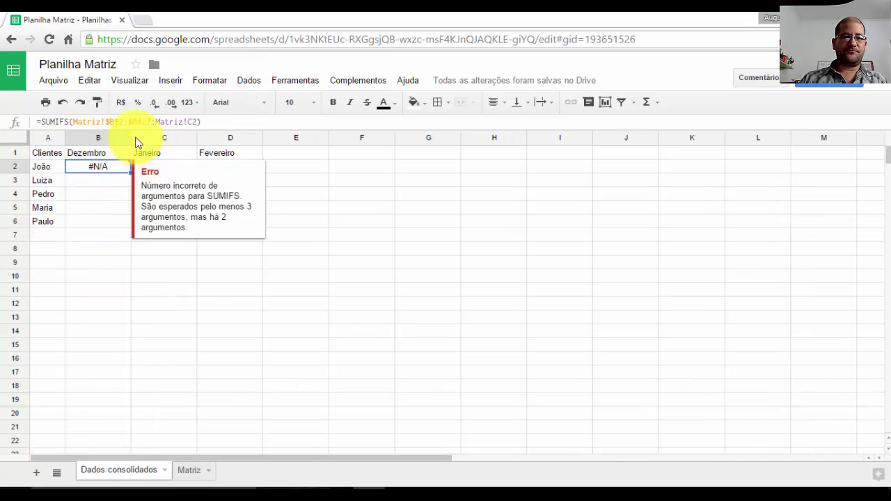
{"action": "left_click", "coordinate": [201, 122]}
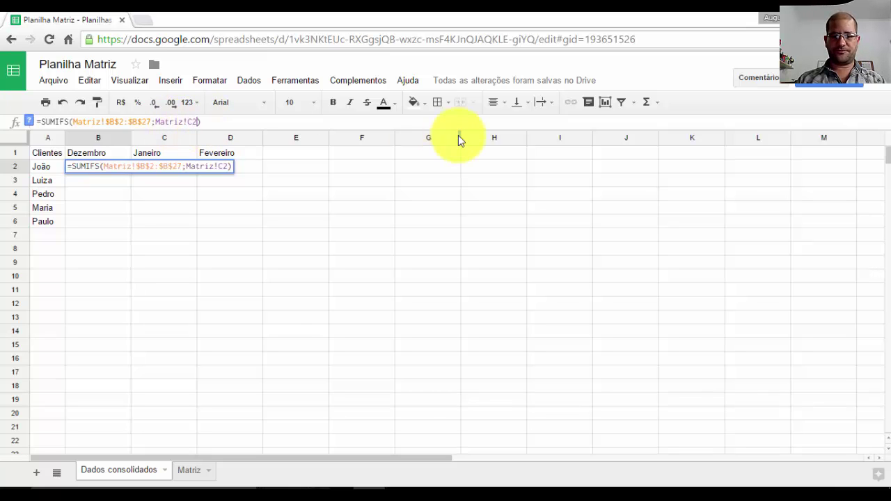
{"action": "type", "text": ":C2"}
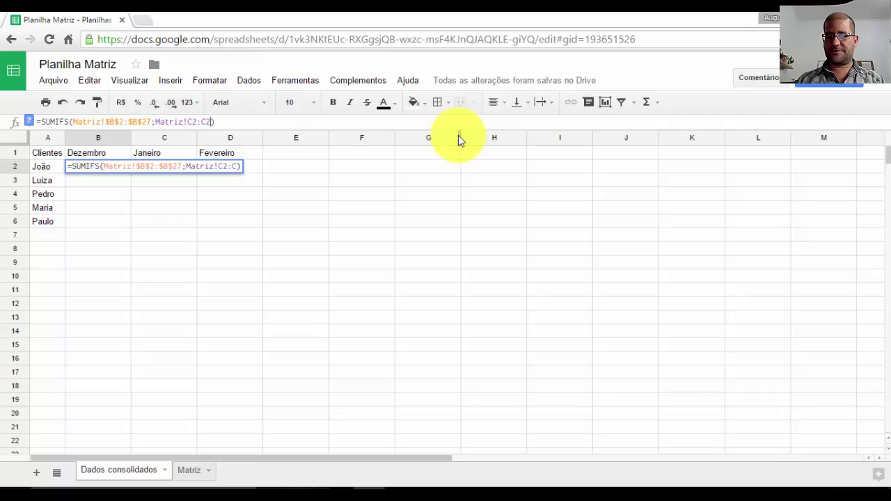
{"action": "type", "text": "7"}
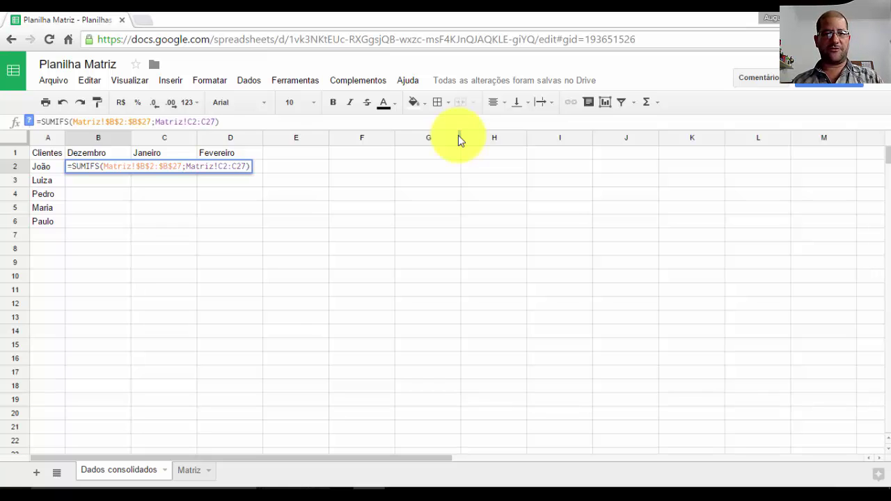
{"action": "key", "text": "F4"}
{"action": "type", "text": ";"}
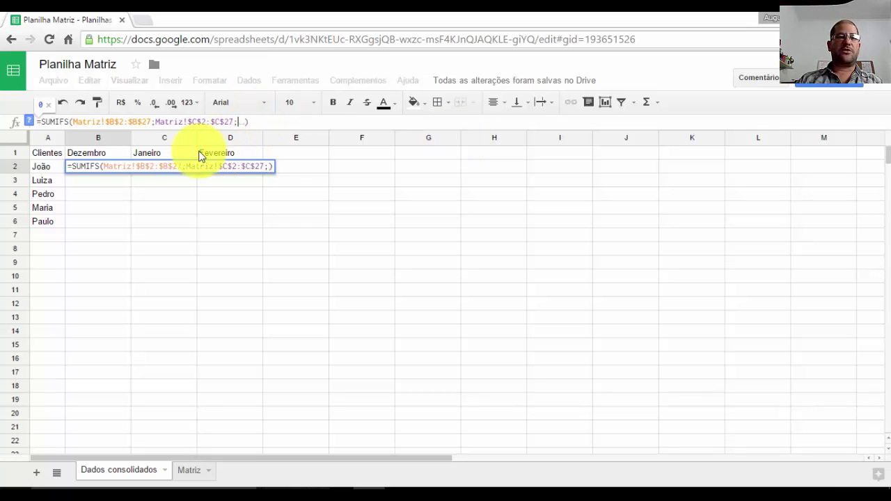
{"action": "left_click", "coordinate": [267, 167]}
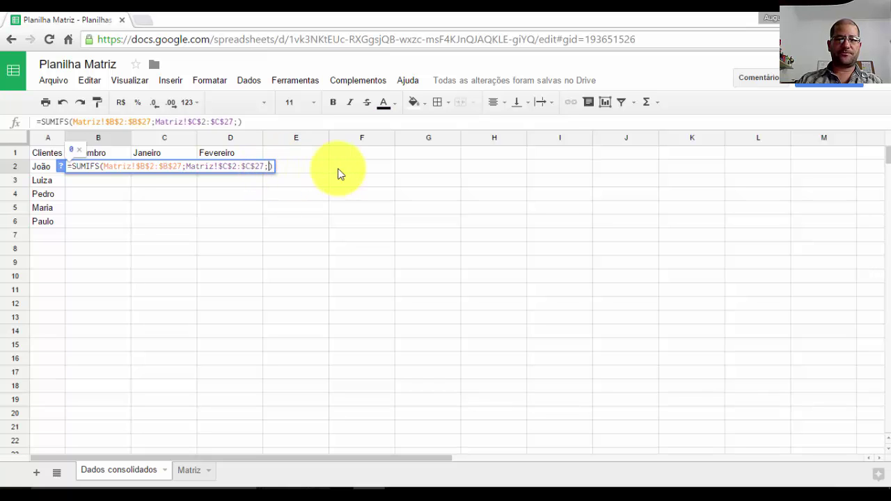
{"action": "key", "text": "BackSpace"}
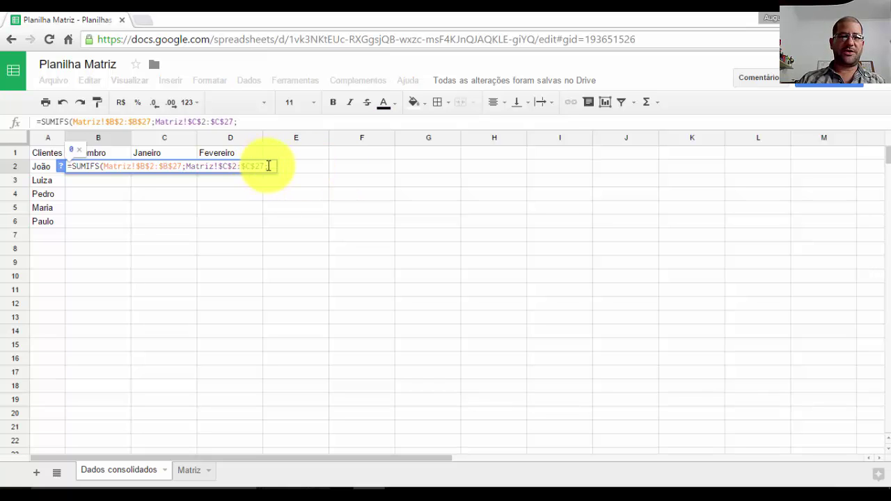
{"action": "left_click", "coordinate": [268, 165]}
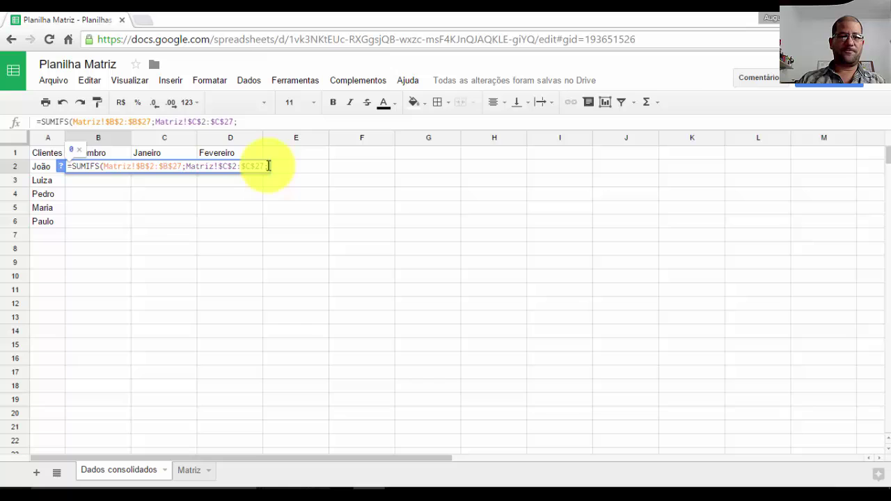
- Add João's cell as the criterion, column-locked as $A2, followed by a semicolon
{"action": "left_click", "coordinate": [42, 169]}
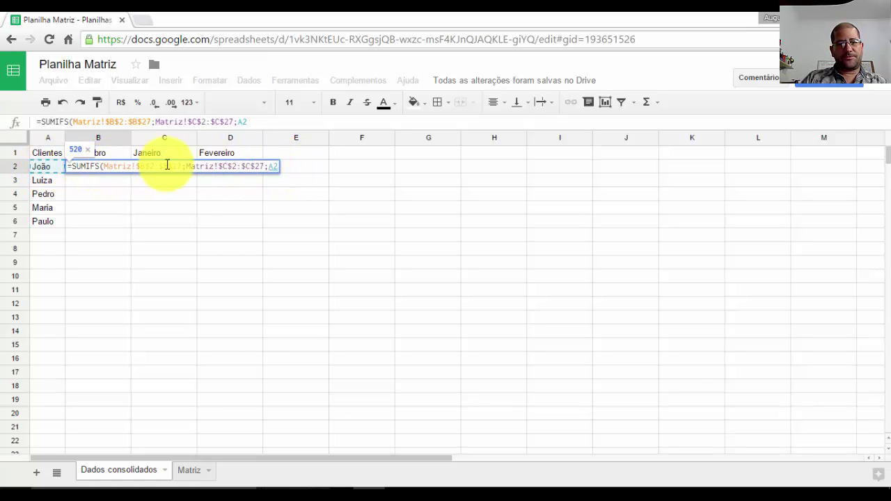
{"action": "left_click", "coordinate": [267, 166]}
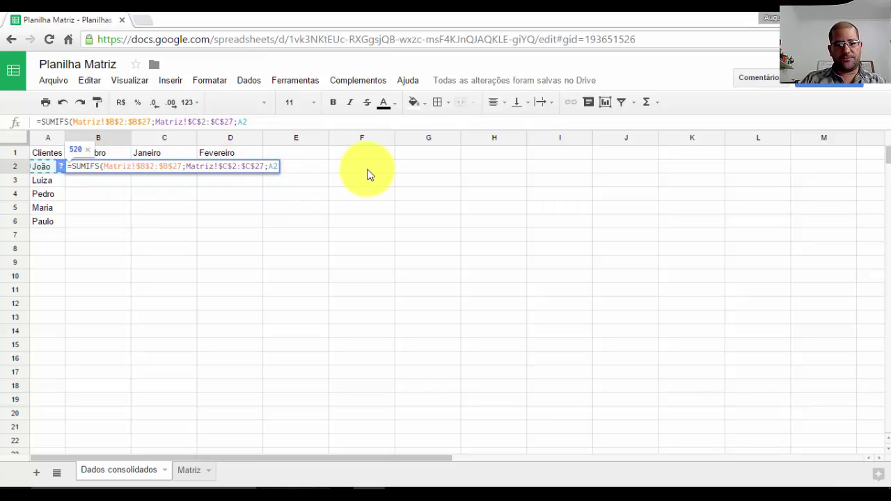
{"action": "key", "text": "F4"}
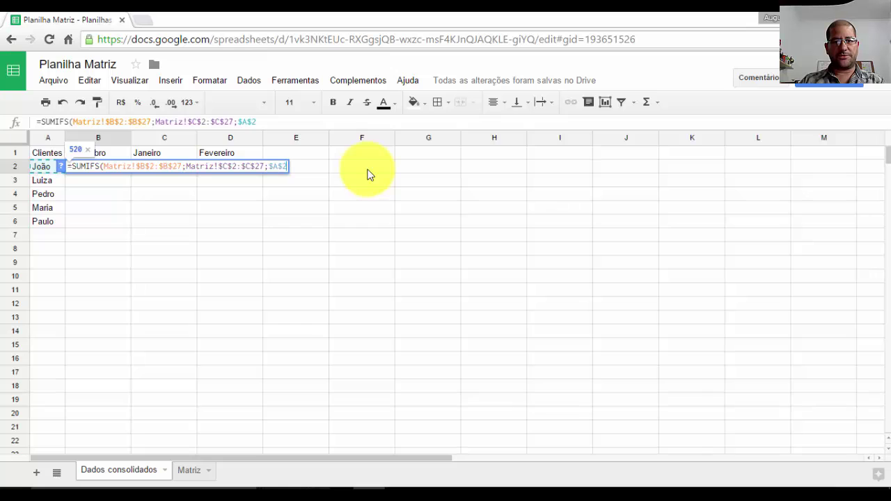
{"action": "key", "text": "F4"}
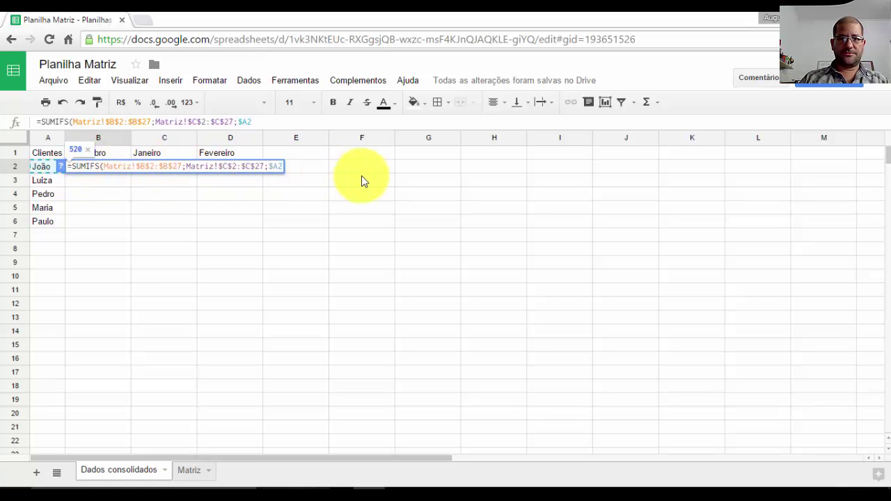
{"action": "type", "text": ";"}
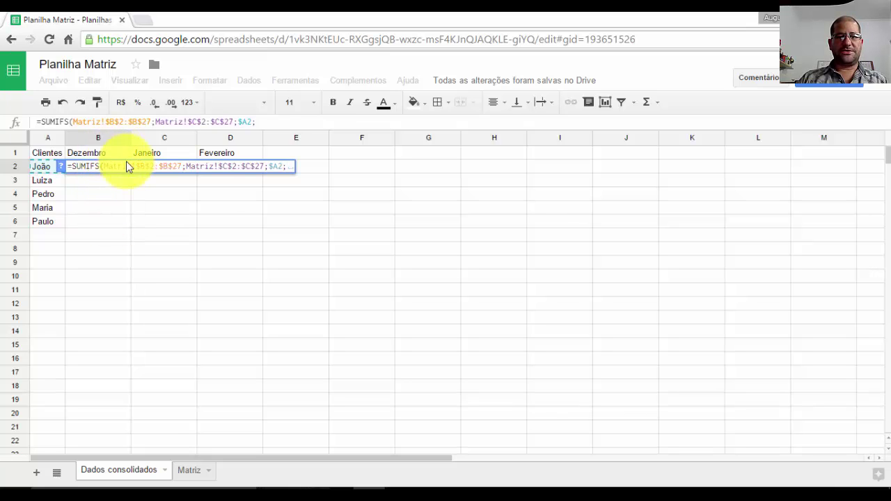
- Add Matriz!A2:A27 as the second criteria range and resume editing on Dados consolidados
{"action": "left_click", "coordinate": [193, 473]}
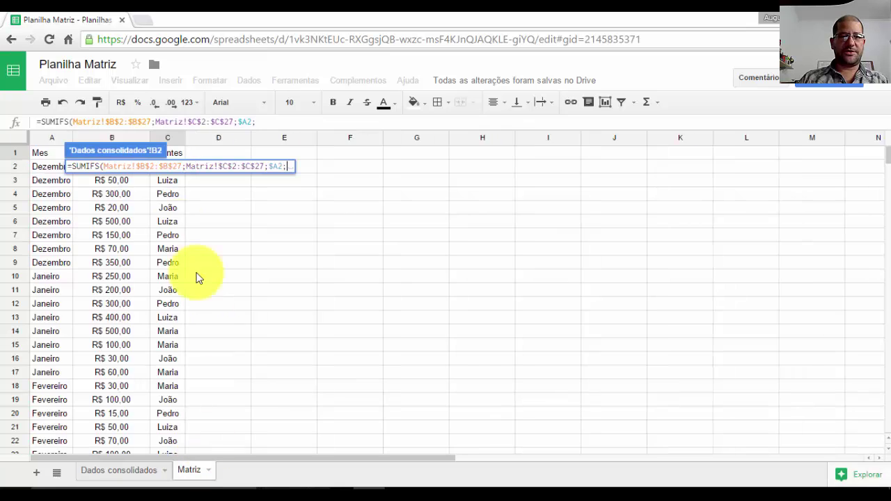
{"action": "left_click_drag", "start_coordinate": [49, 171], "coordinate": [44, 381]}
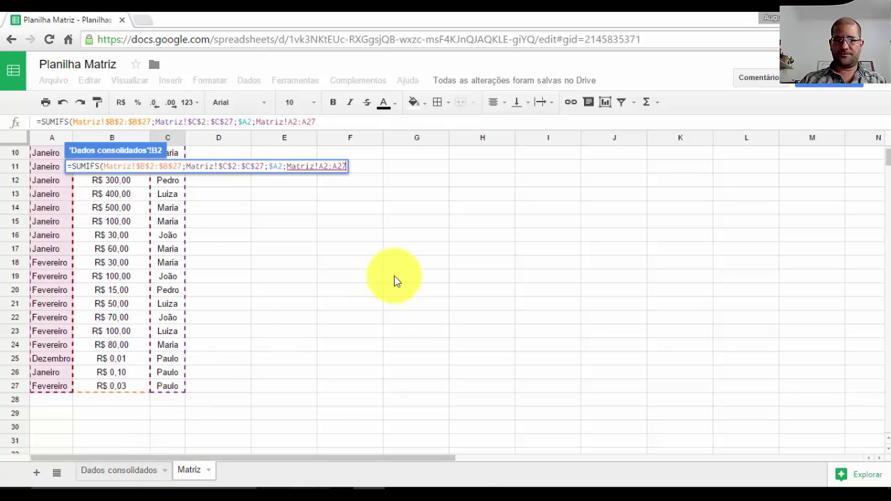
{"action": "type", "text": ";"}
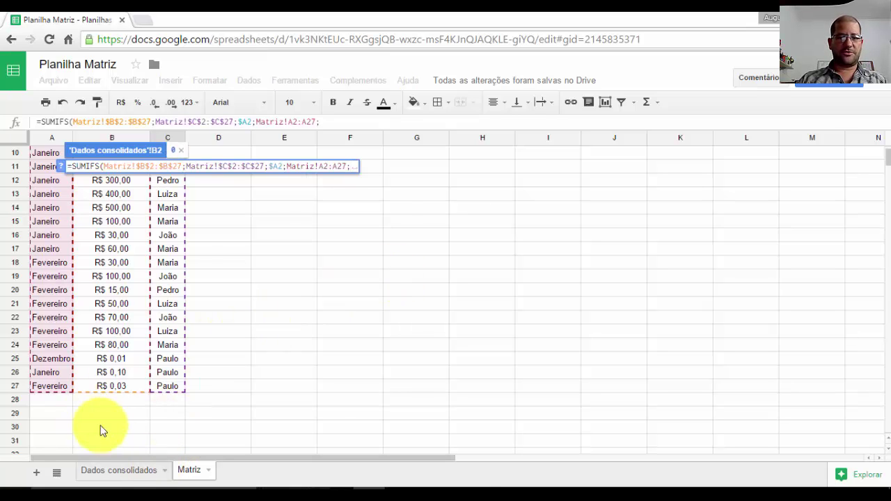
{"action": "left_click", "coordinate": [119, 470]}
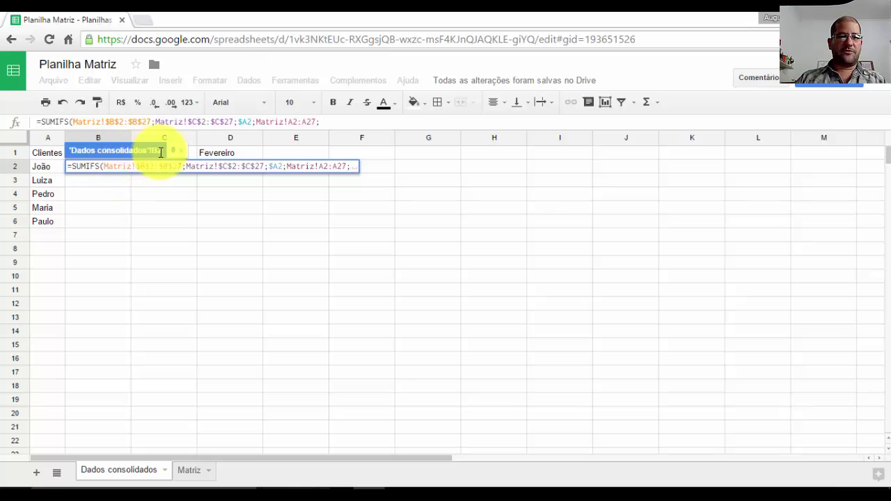
{"action": "key", "text": "ctrl+a"}
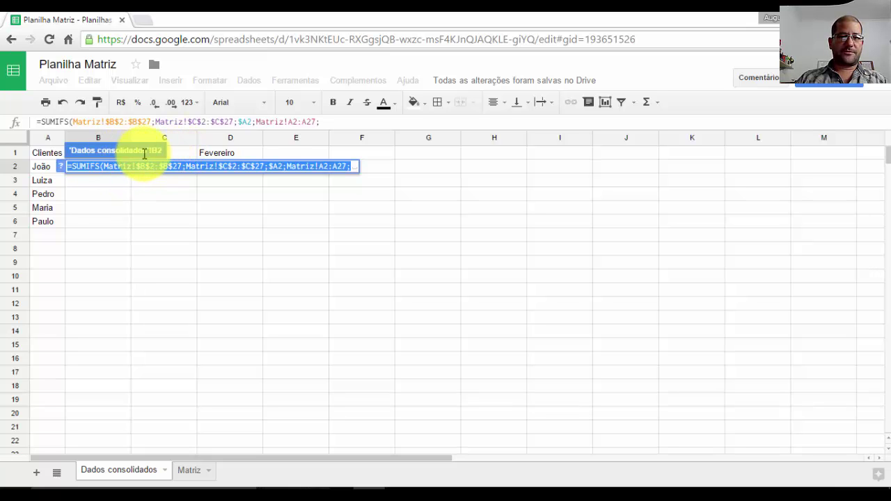
{"action": "left_click", "coordinate": [354, 166]}
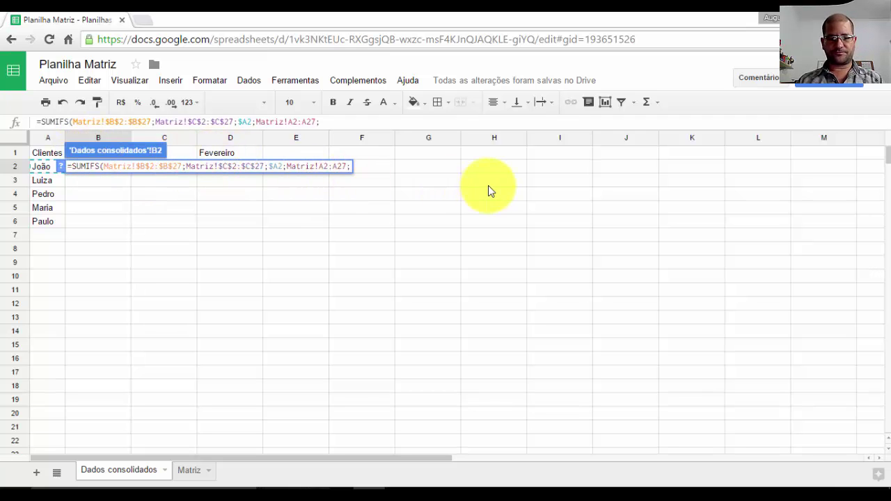
- Lock B2's month range to Matriz!$A$2:$A$27, add criterion B1, and anchor the client as A$2
{"action": "type", "text": "B!"}
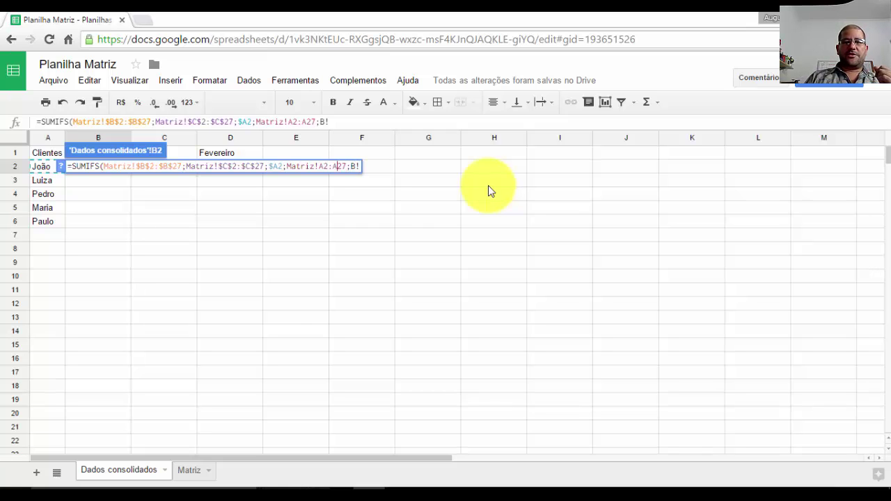
{"action": "key", "text": "Left"}
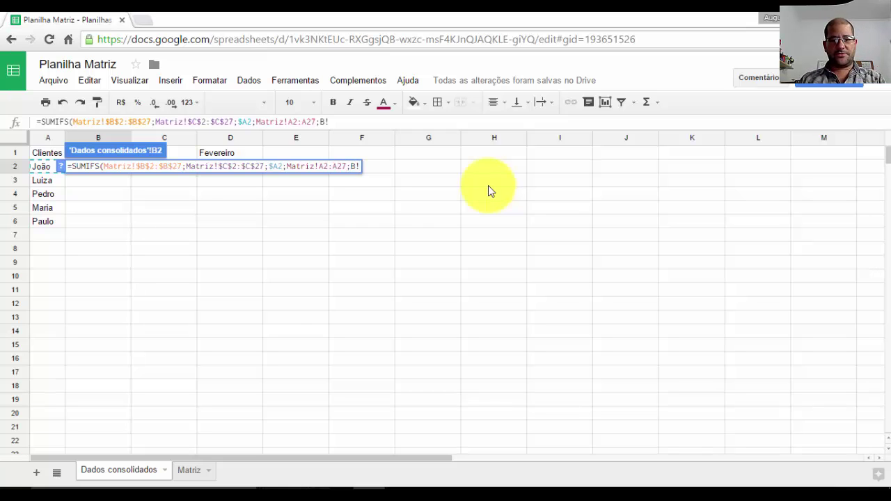
{"action": "key", "text": "F4"}
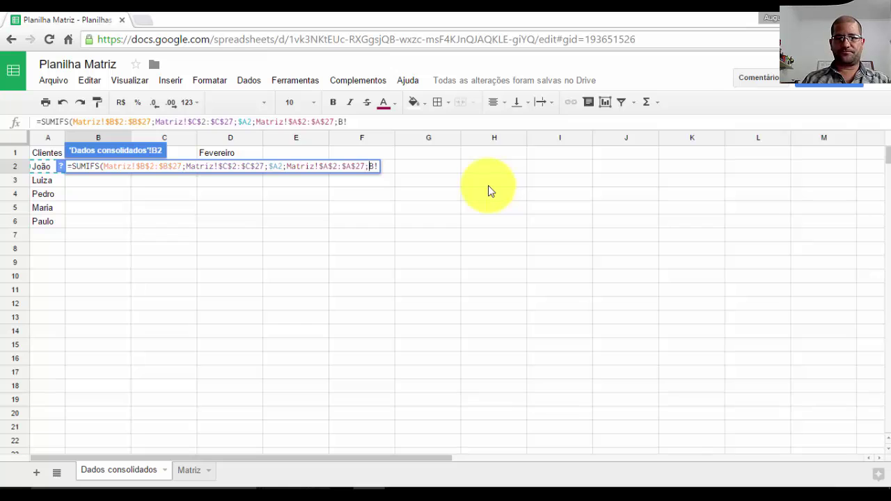
{"action": "key", "text": "End"}
{"action": "key", "text": "BackSpace"}
{"action": "type", "text": "1"}
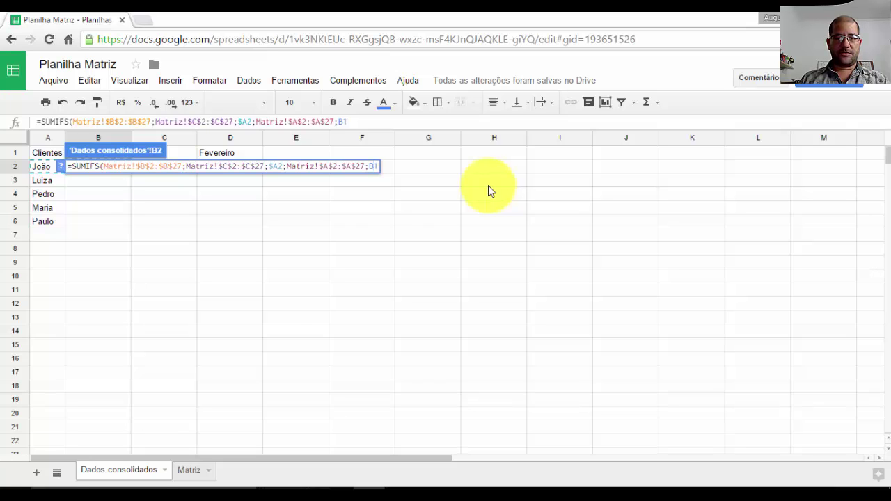
{"action": "key", "text": "Left"}
{"action": "key", "text": "Left"}
{"action": "key", "text": "Left"}
{"action": "key", "text": "Left"}
{"action": "key", "text": "Left"}
{"action": "key", "text": "Left"}
{"action": "key", "text": "Left"}
{"action": "key", "text": "Left"}
{"action": "key", "text": "Left"}
{"action": "key", "text": "Left"}
{"action": "key", "text": "Left"}
{"action": "key", "text": "Left"}
{"action": "key", "text": "Left"}
{"action": "key", "text": "Left"}
{"action": "key", "text": "Left"}
{"action": "key", "text": "Left"}
{"action": "key", "text": "Left"}
{"action": "key", "text": "Left"}
{"action": "key", "text": "Left"}
{"action": "key", "text": "Left"}
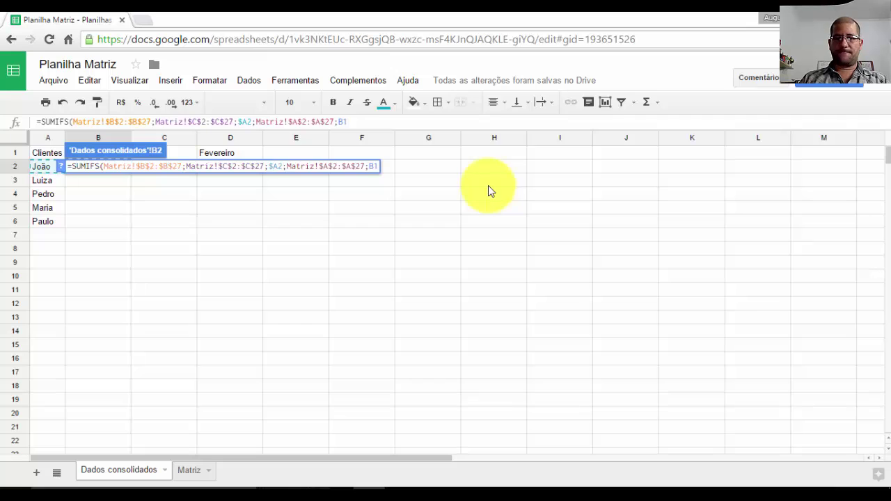
{"action": "key", "text": "BackSpace"}
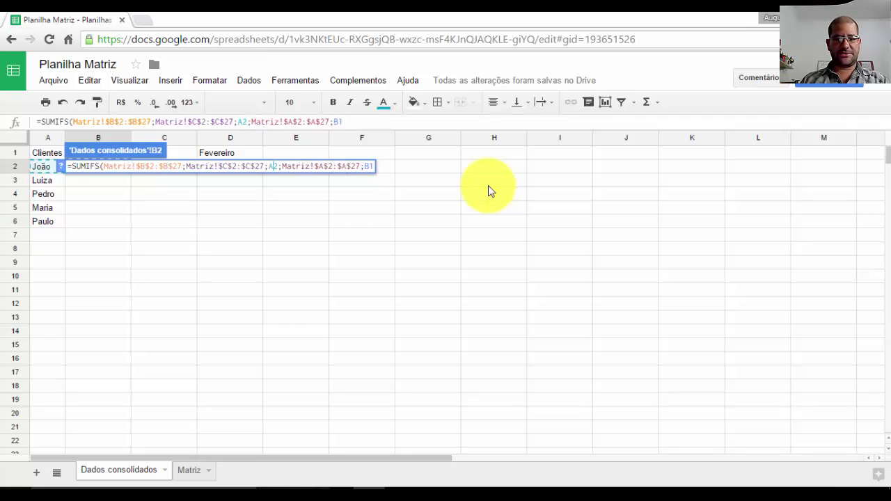
{"action": "type", "text": "$"}
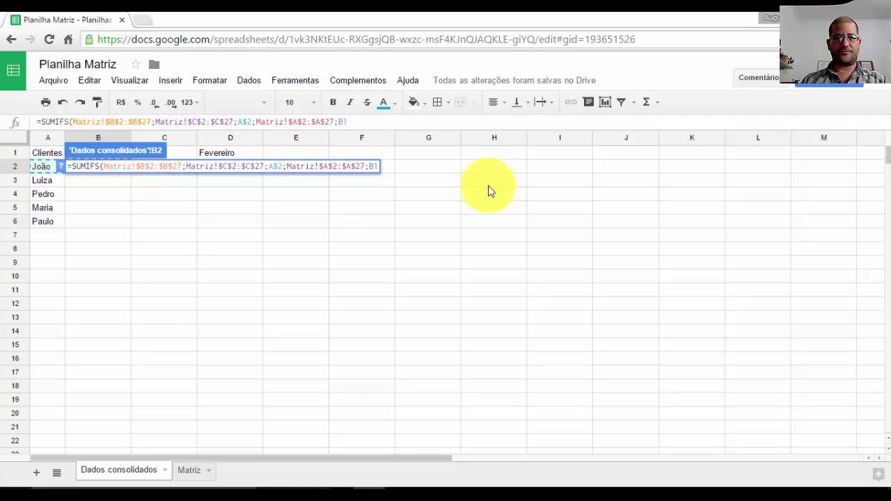
{"action": "key", "text": "Right"}
{"action": "key", "text": "Right"}
{"action": "key", "text": "Right"}
{"action": "key", "text": "Right"}
{"action": "key", "text": "Right"}
{"action": "key", "text": "Right"}
{"action": "key", "text": "Right"}
{"action": "key", "text": "Right"}
{"action": "key", "text": "Right"}
{"action": "key", "text": "Right"}
{"action": "key", "text": "Right"}
{"action": "key", "text": "Right"}
{"action": "key", "text": "Right"}
{"action": "key", "text": "Right"}
{"action": "key", "text": "Right"}
{"action": "key", "text": "Right"}
{"action": "key", "text": "Right"}
{"action": "key", "text": "Right"}
{"action": "key", "text": "Right"}
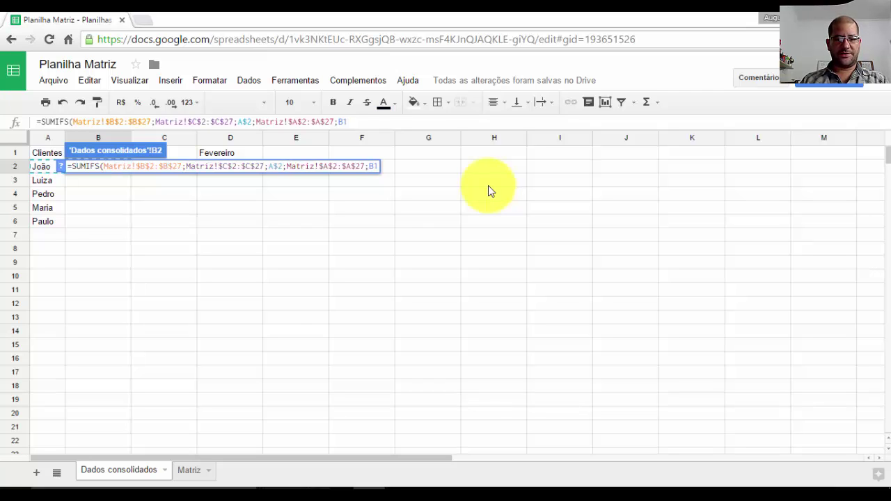
- Change B2's SUMIFS criteria to $A2 for the client and B$1 for the month
{"action": "type", "text": "$"}
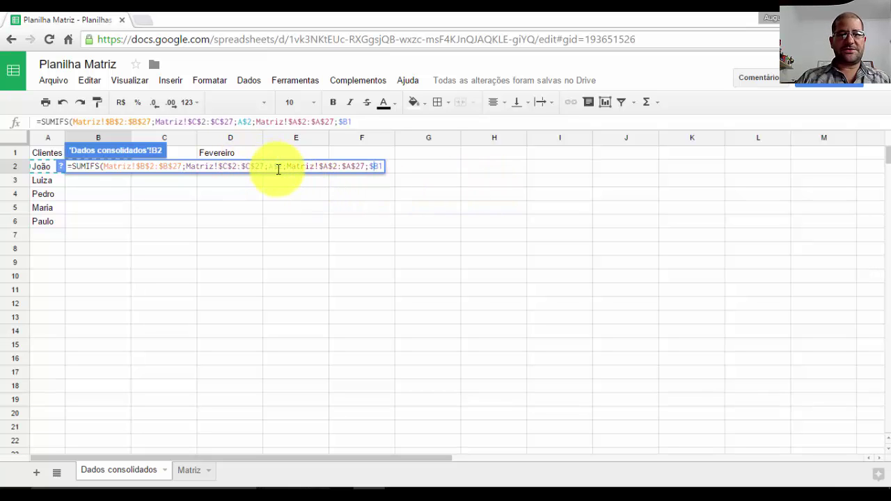
{"action": "left_click_drag", "start_coordinate": [283, 167], "coordinate": [274, 166]}
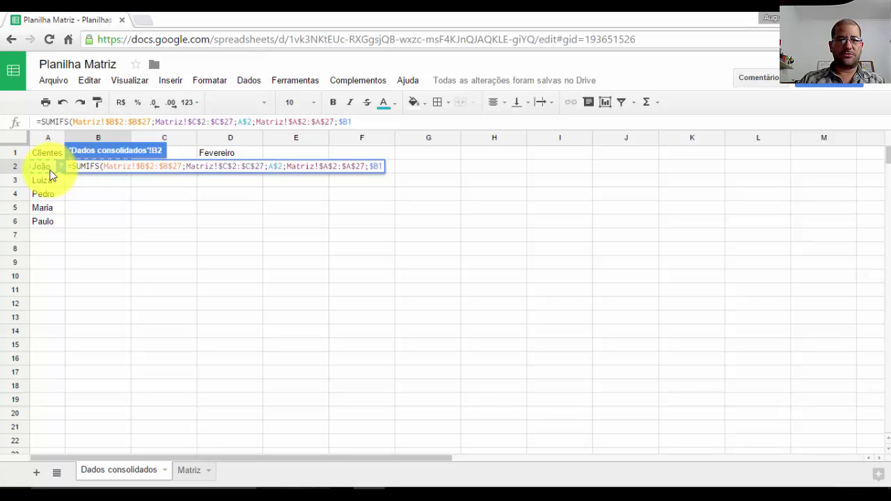
{"action": "left_click", "coordinate": [270, 167]}
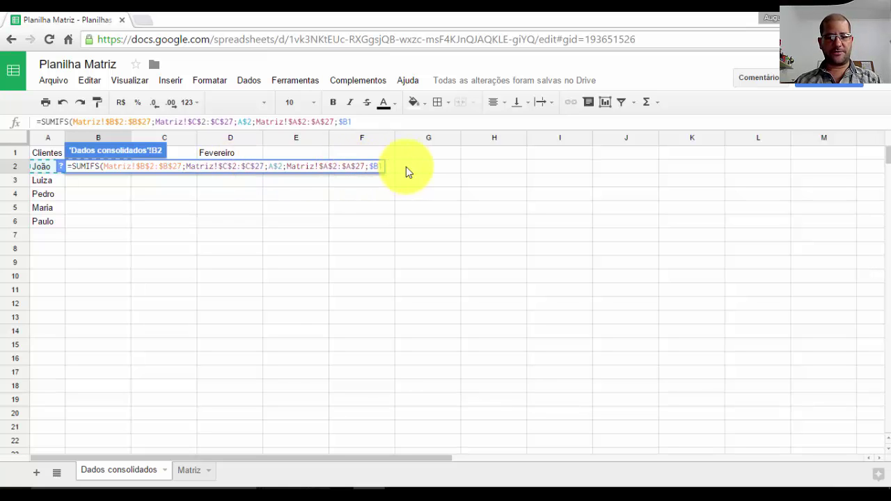
{"action": "type", "text": "$"}
{"action": "key", "text": "Right"}
{"action": "key", "text": "Right"}
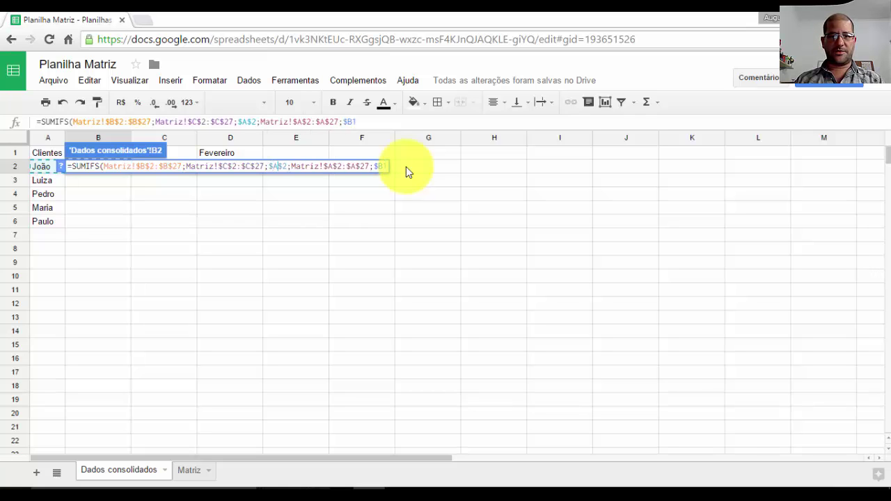
{"action": "key", "text": "BackSpace"}
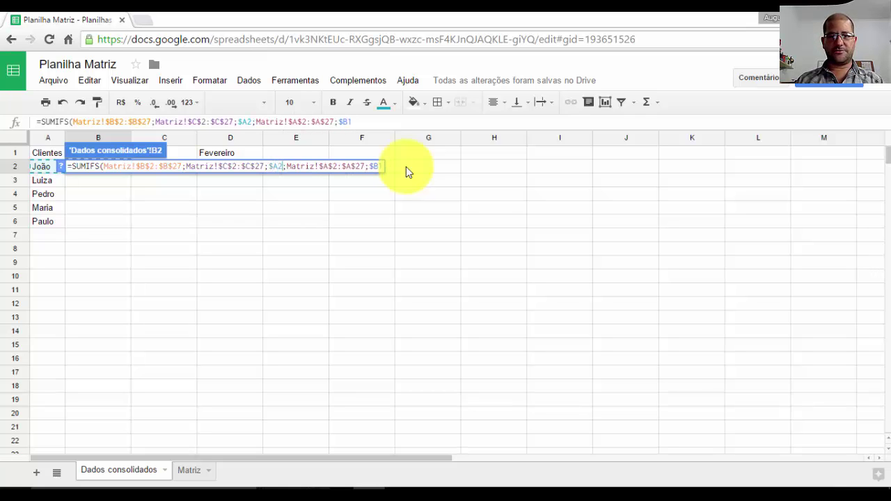
{"action": "key", "text": "Right"}
{"action": "key", "text": "Right"}
{"action": "key", "text": "Right"}
{"action": "key", "text": "Right"}
{"action": "key", "text": "Right"}
{"action": "key", "text": "Right"}
{"action": "key", "text": "Right"}
{"action": "key", "text": "Right"}
{"action": "key", "text": "Right"}
{"action": "key", "text": "Right"}
{"action": "key", "text": "Right"}
{"action": "key", "text": "Right"}
{"action": "key", "text": "Right"}
{"action": "key", "text": "Right"}
{"action": "key", "text": "Right"}
{"action": "key", "text": "Right"}
{"action": "key", "text": "Right"}
{"action": "key", "text": "Right"}
{"action": "key", "text": "Right"}
{"action": "key", "text": "Right"}
{"action": "key", "text": "Left"}
{"action": "key", "text": "BackSpace"}
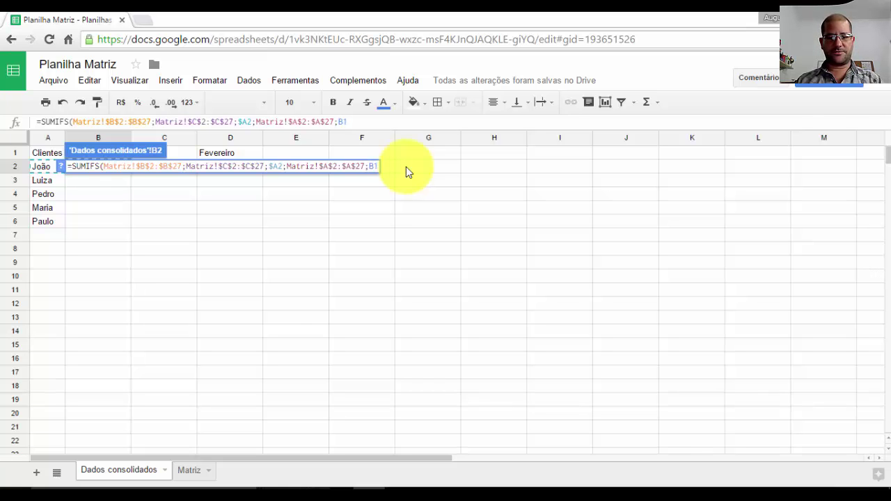
{"action": "type", "text": "$"}
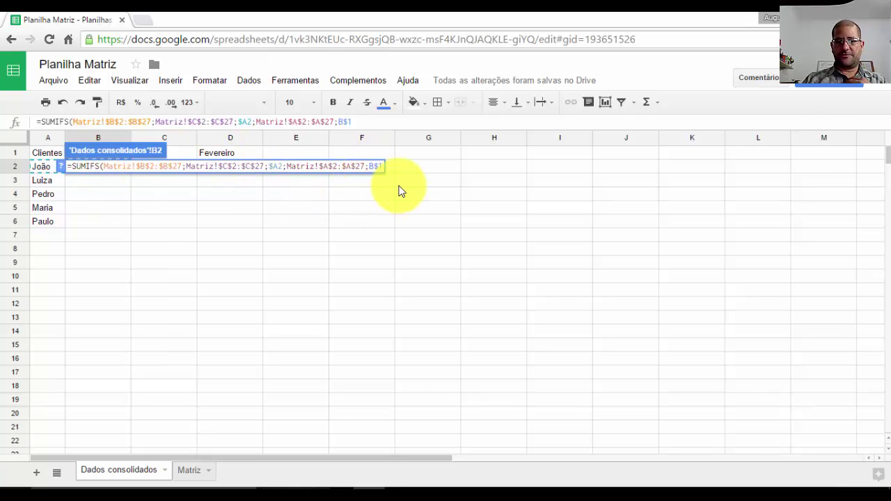
- Commit the SUMIFS in B2 and format it as R$ currency
{"action": "key", "text": "Return"}
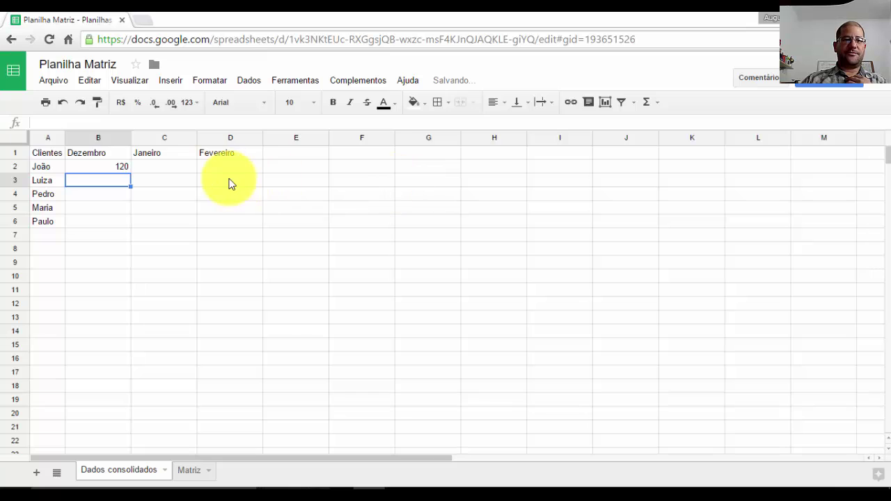
{"action": "left_click", "coordinate": [116, 167]}
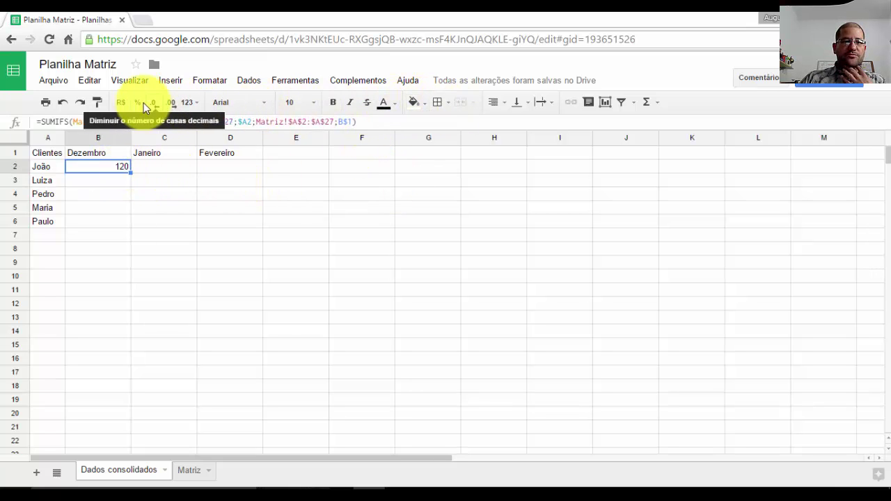
{"action": "left_click", "coordinate": [121, 103]}
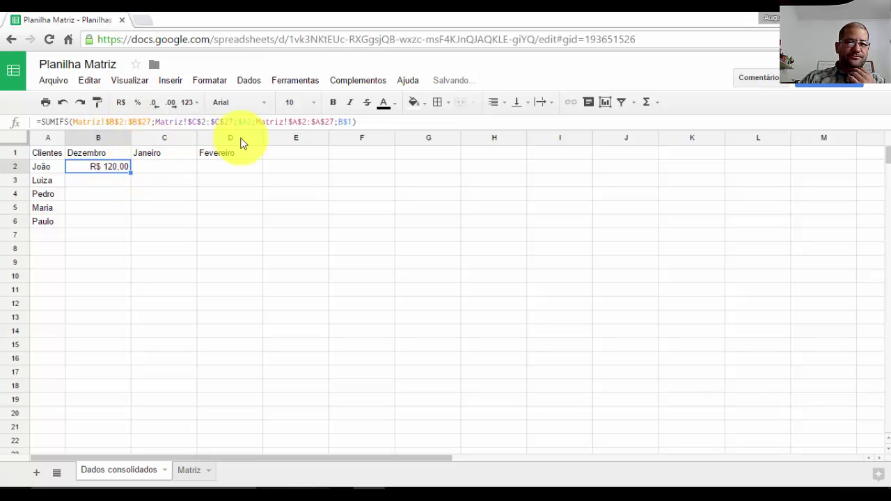
{"action": "left_click", "coordinate": [505, 105]}
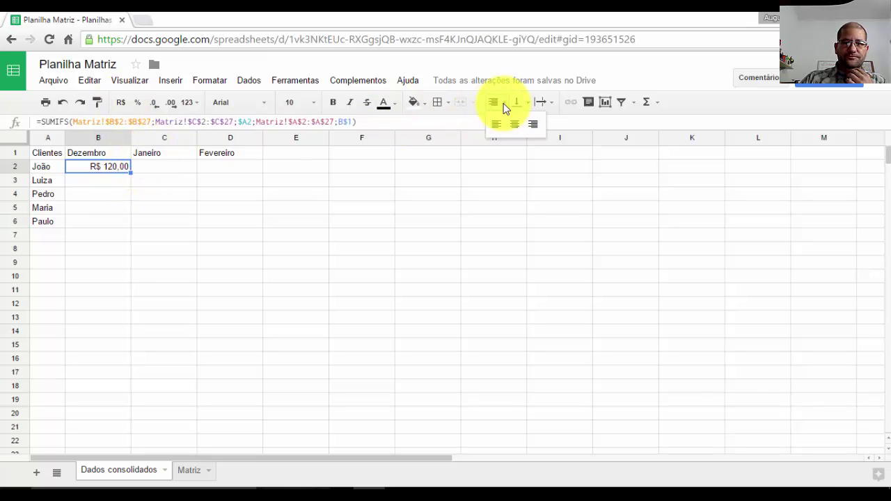
{"action": "left_click", "coordinate": [503, 103]}
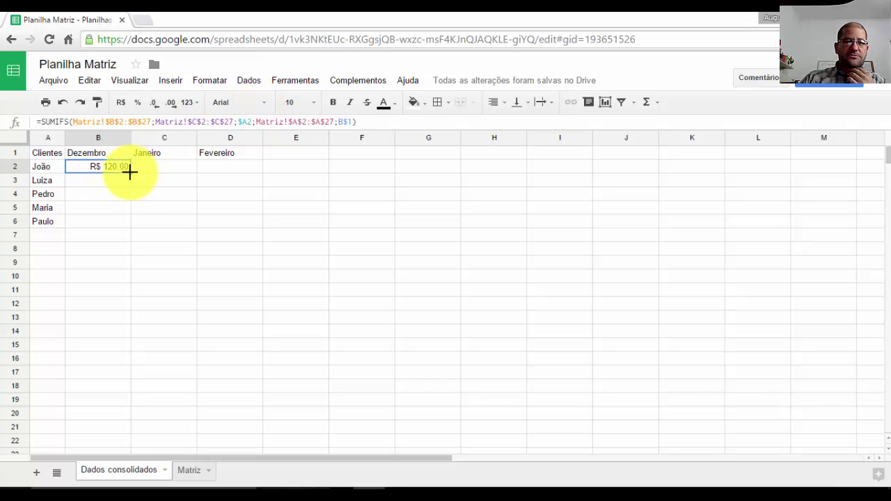
- Fill B2's formula down to B6 and across to D6, then check B3 uses $A3 and B$1
{"action": "left_click_drag", "start_coordinate": [129, 171], "coordinate": [204, 224]}
{"action": "left_click_drag", "start_coordinate": [130, 226], "coordinate": [219, 223]}
{"action": "left_click", "coordinate": [228, 225]}
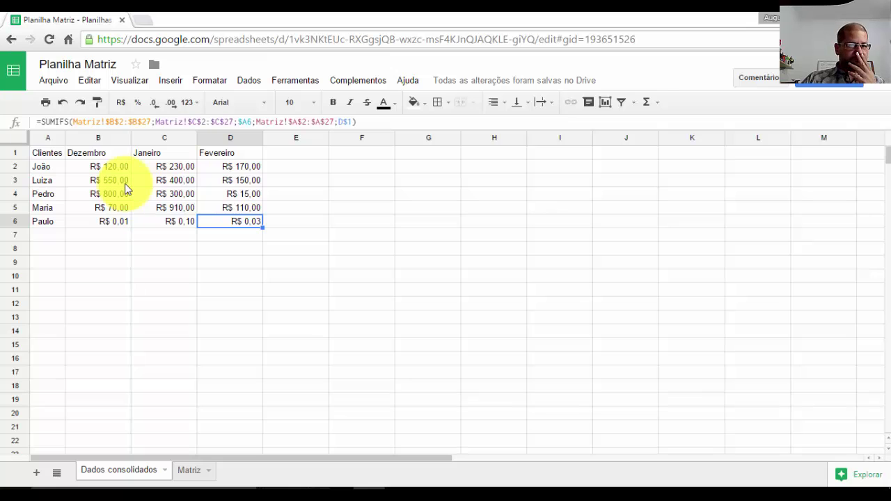
{"action": "left_click", "coordinate": [85, 185]}
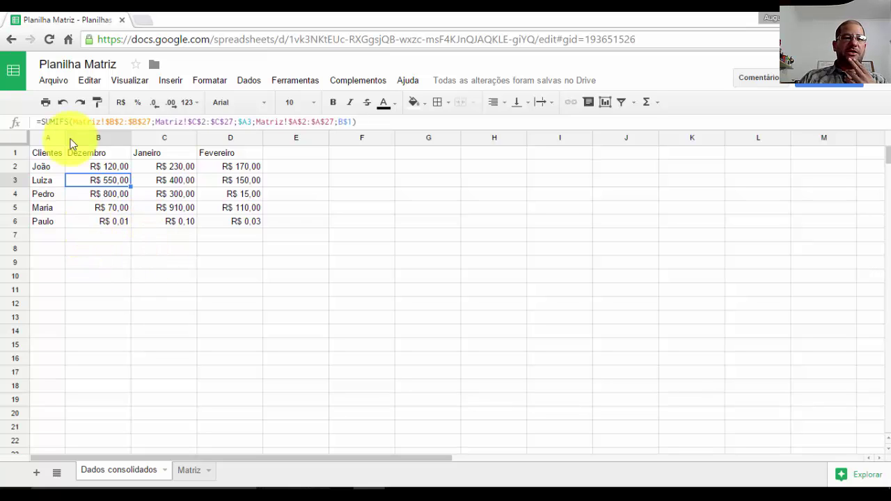
{"action": "left_click", "coordinate": [103, 238]}
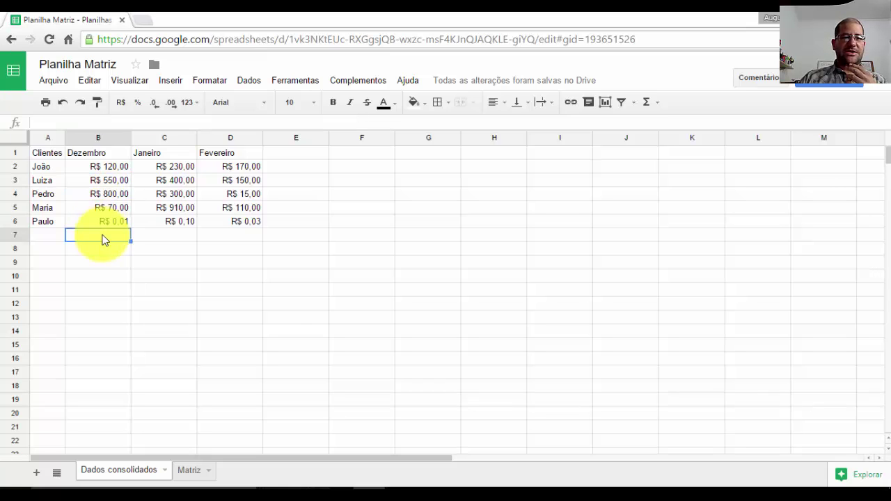
{"action": "type", "text": "="}
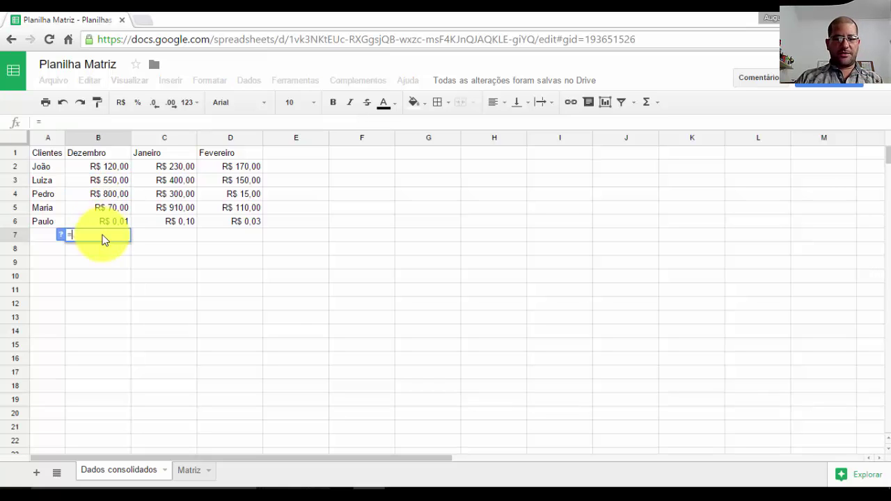
{"action": "type", "text": "sum"}
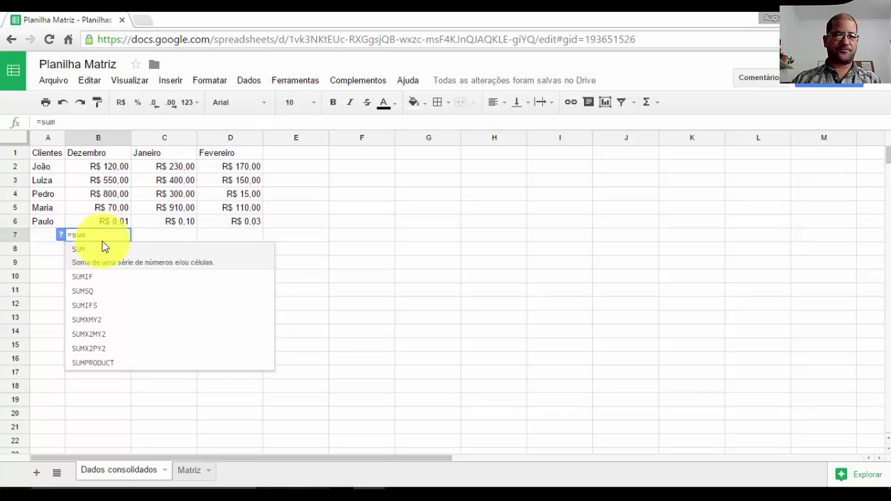
{"action": "left_click", "coordinate": [95, 259]}
{"action": "left_click_drag", "start_coordinate": [123, 169], "coordinate": [119, 221]}
{"action": "key", "text": "Return"}
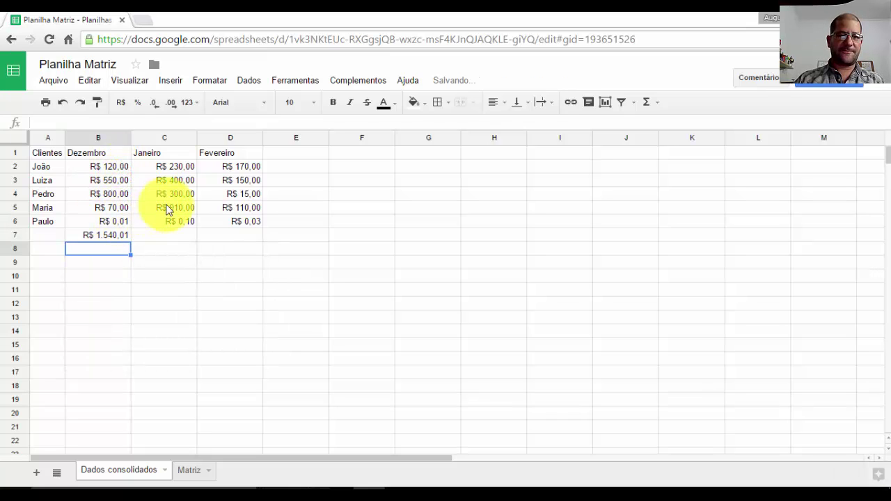
{"action": "left_click", "coordinate": [169, 235]}
{"action": "left_click", "coordinate": [117, 237]}
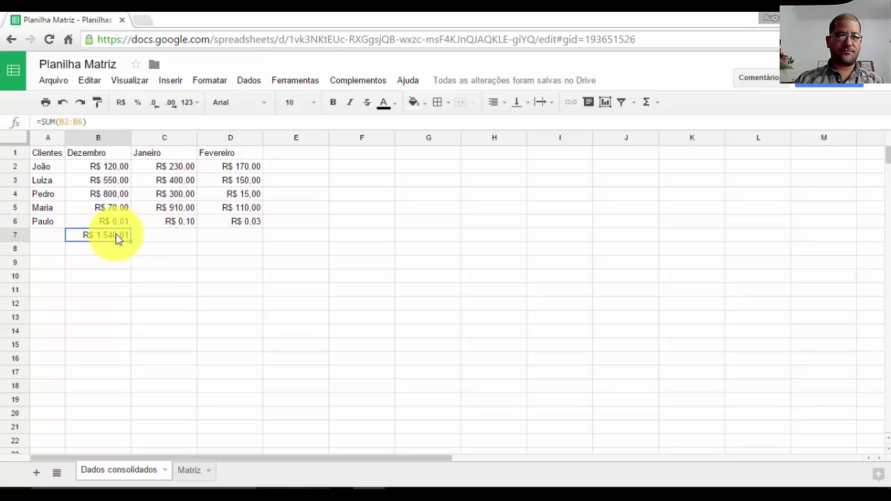
{"action": "left_click_drag", "start_coordinate": [130, 241], "coordinate": [233, 242]}
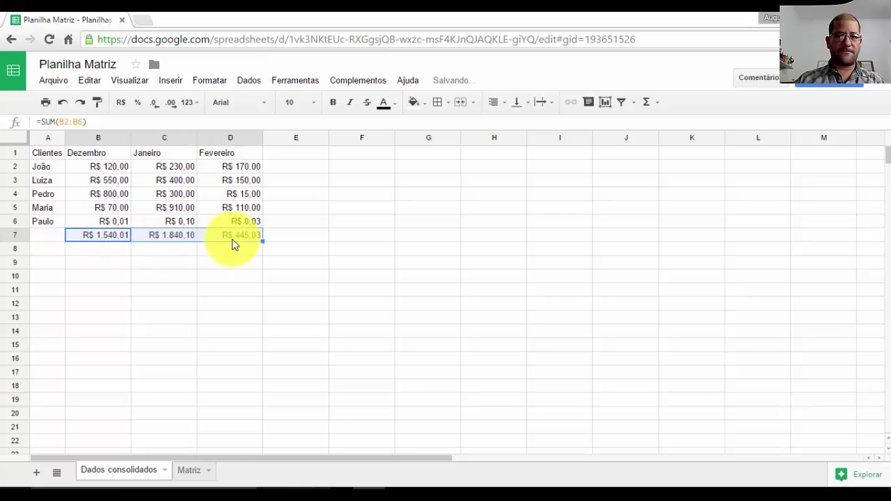
{"action": "left_click", "coordinate": [185, 239]}
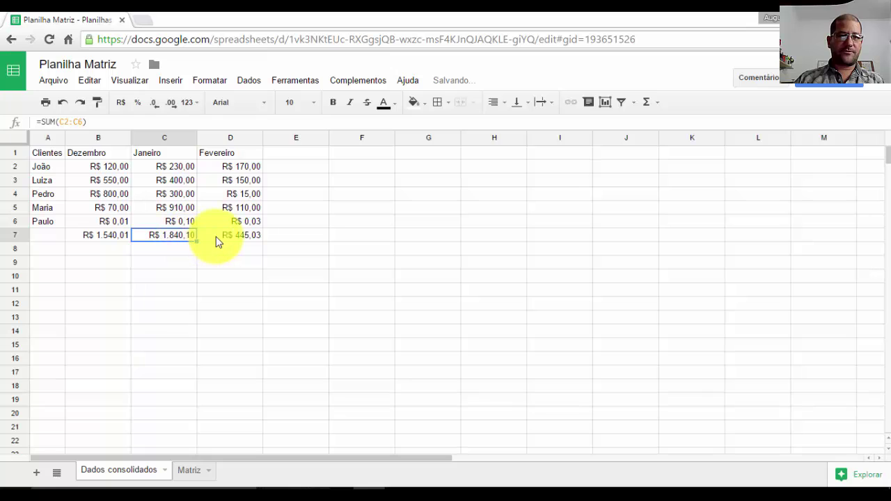
{"action": "left_click", "coordinate": [219, 241]}
{"action": "left_click", "coordinate": [122, 236]}
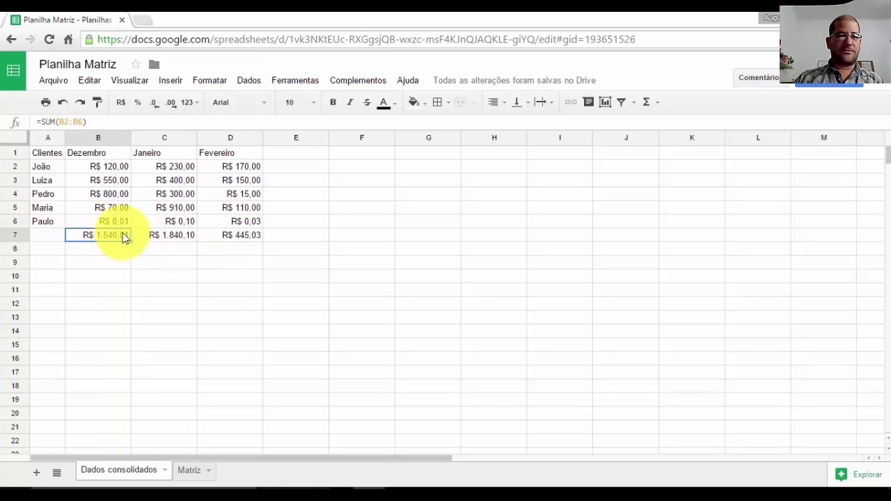
{"action": "left_click", "coordinate": [206, 234]}
{"action": "left_click", "coordinate": [167, 237]}
{"action": "left_click", "coordinate": [124, 239]}
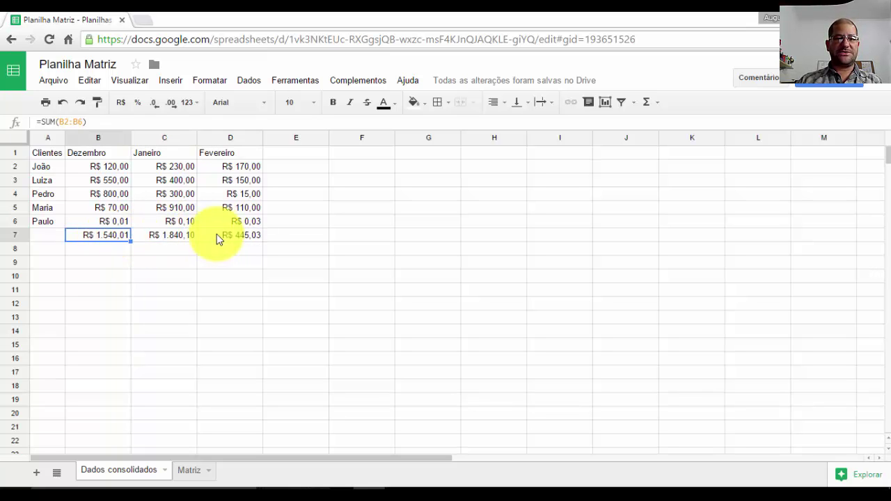
{"action": "left_click", "coordinate": [218, 238]}
{"action": "left_click", "coordinate": [91, 248]}
- Start a SUMIF in B8 and look over Matriz's month data, cancelling an accidental edit in A2
{"action": "type", "text": "=sum"}
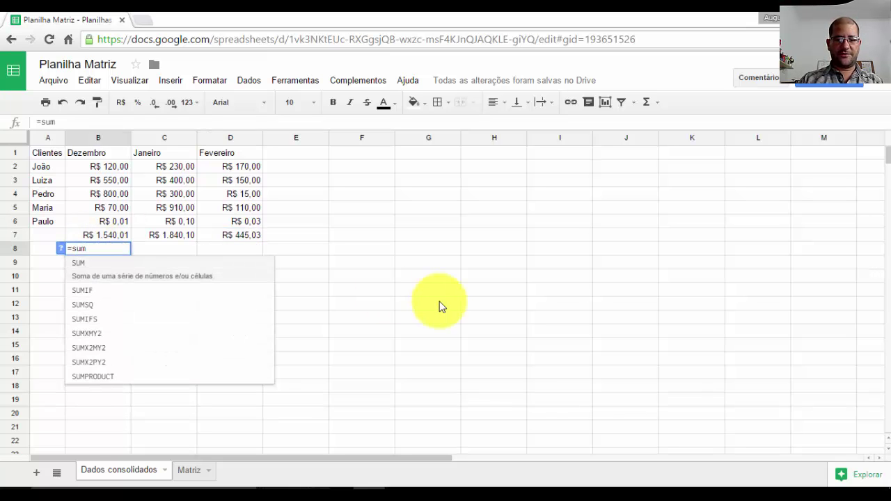
{"action": "type", "text": "if"}
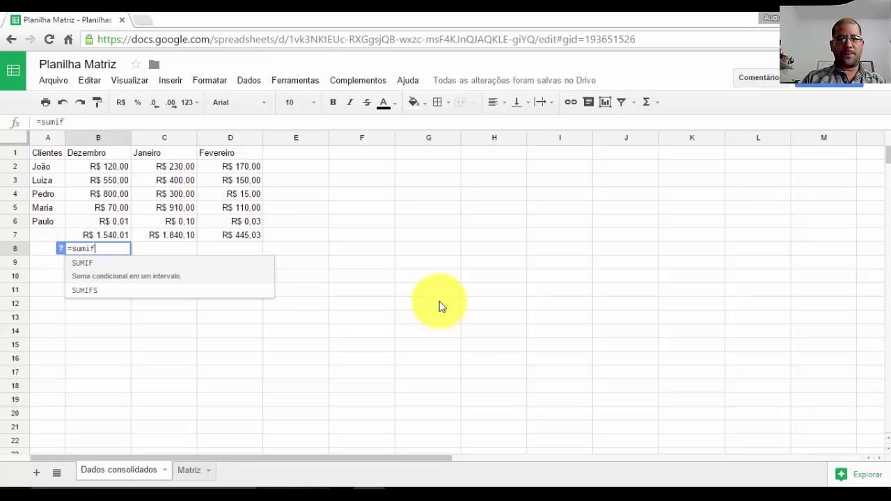
{"action": "type", "text": "("}
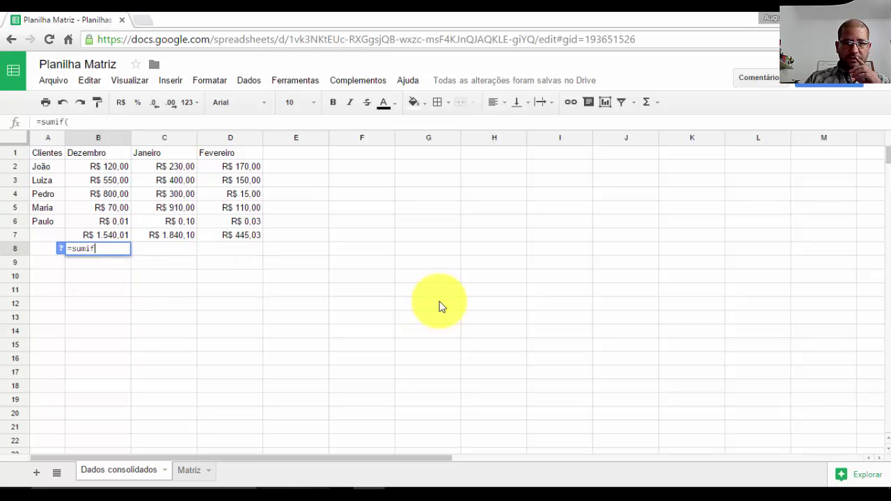
{"action": "key", "text": "BackSpace"}
{"action": "left_click", "coordinate": [88, 266]}
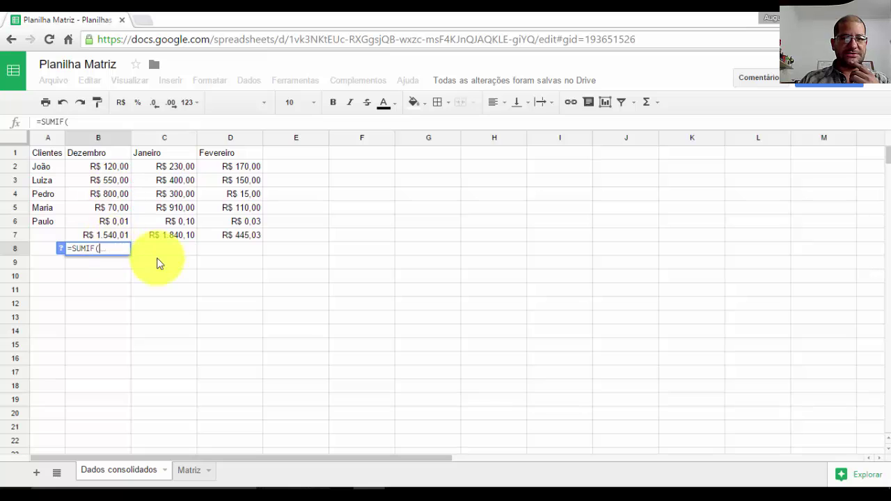
{"action": "left_click", "coordinate": [110, 248]}
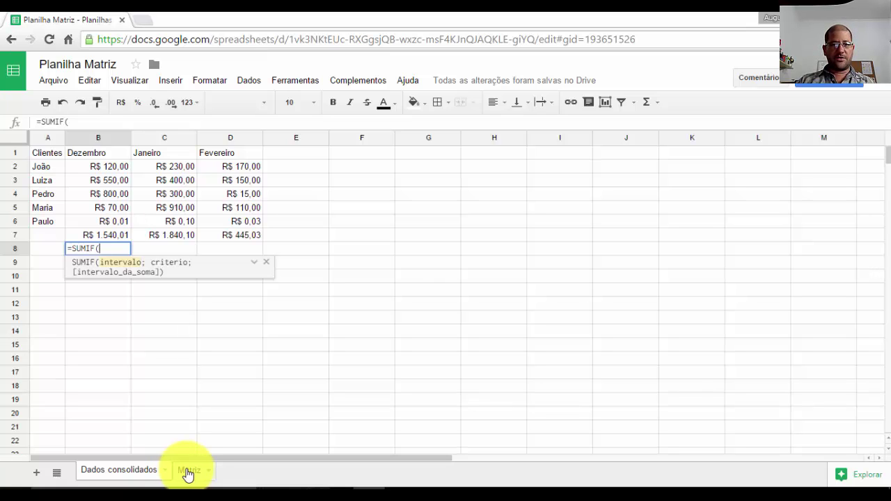
{"action": "left_click", "coordinate": [188, 475]}
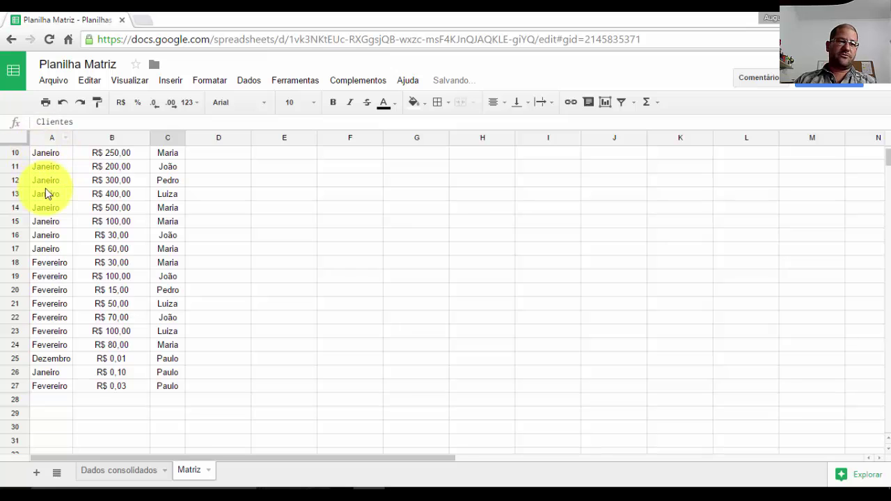
{"action": "scroll", "coordinate": [47, 194], "scroll_direction": "up", "scroll_amount": 3}
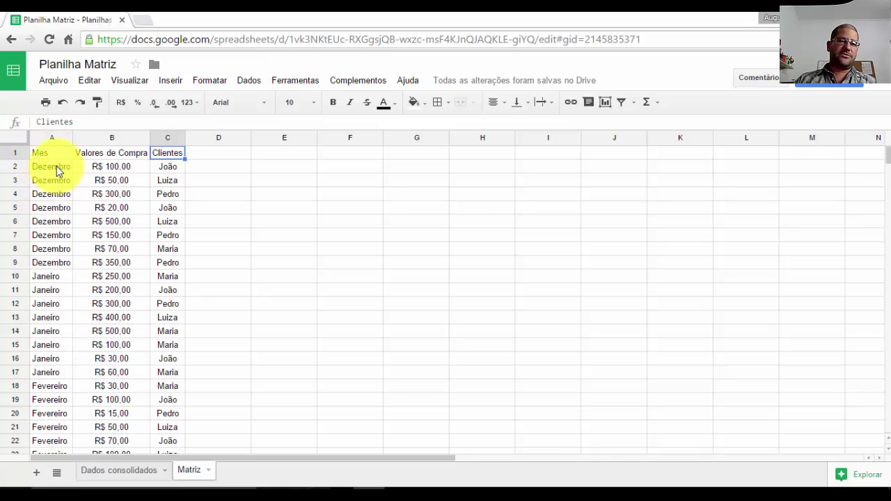
{"action": "left_click_drag", "start_coordinate": [56, 166], "coordinate": [55, 339]}
{"action": "scroll", "coordinate": [56, 271], "scroll_direction": "down", "scroll_amount": 4}
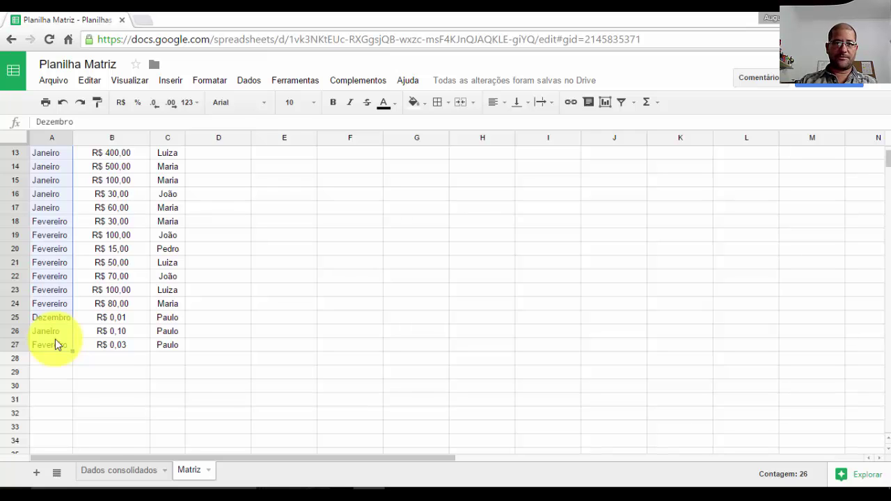
{"action": "type", "text": ";"}
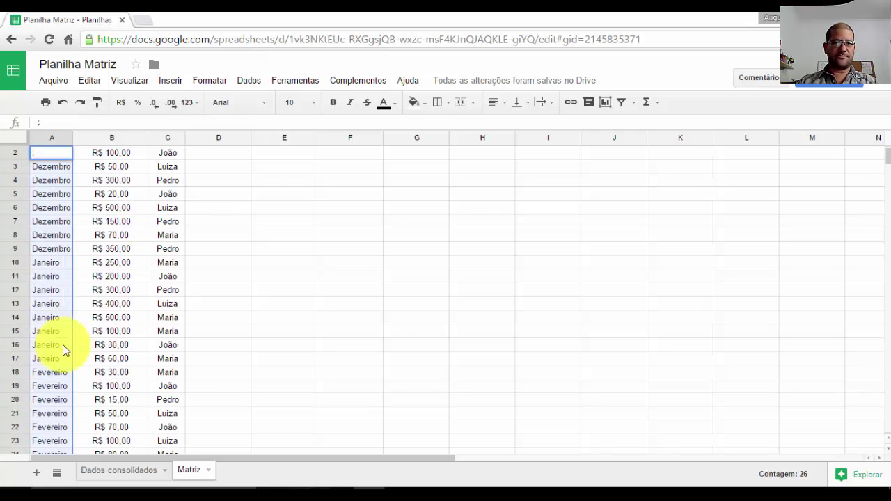
{"action": "key", "text": "Escape"}
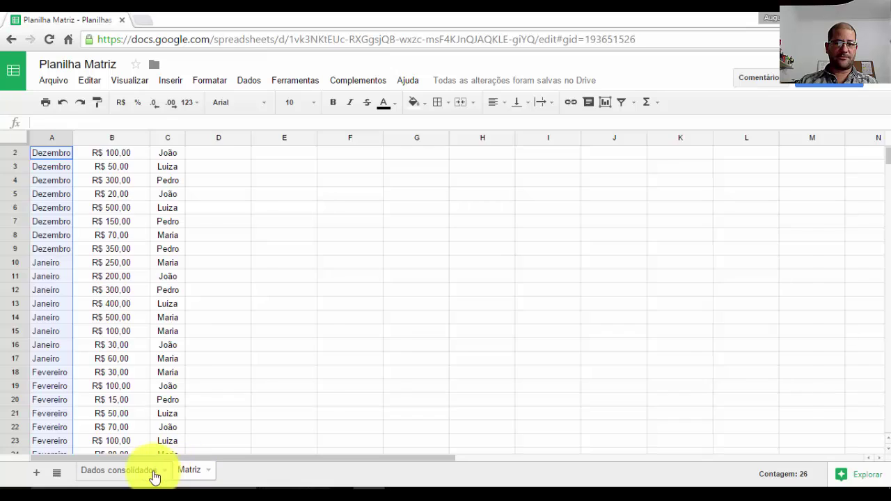
{"action": "left_click", "coordinate": [151, 473]}
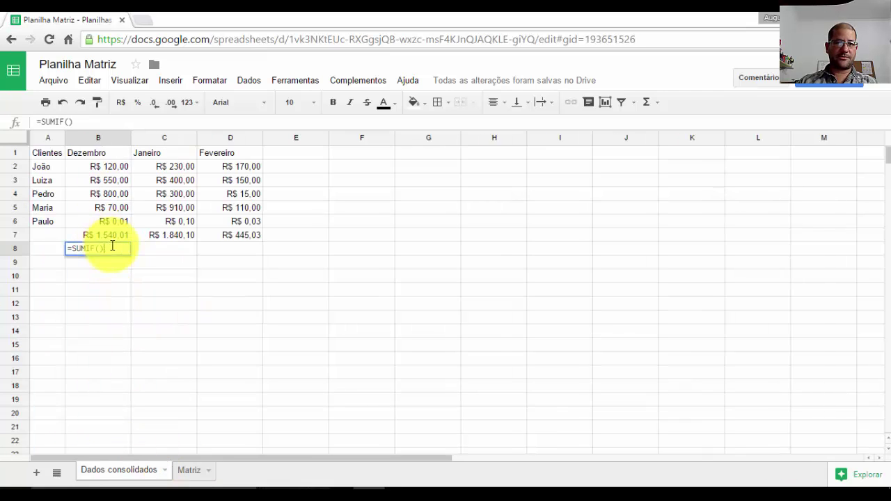
- Restart =SUMIF( in B8 with absolute month range Matriz!$A$2:$A$27 and criterion B$1
{"action": "type", "text": "=SUMIF("}
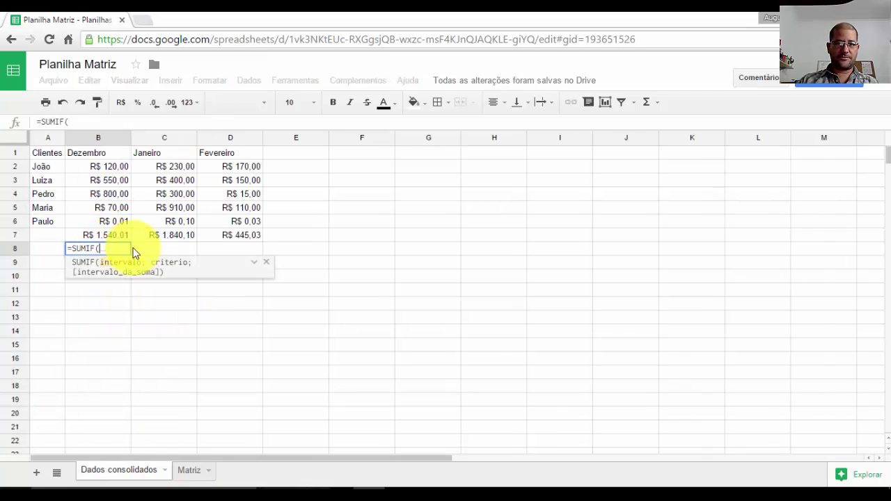
{"action": "left_click", "coordinate": [188, 470]}
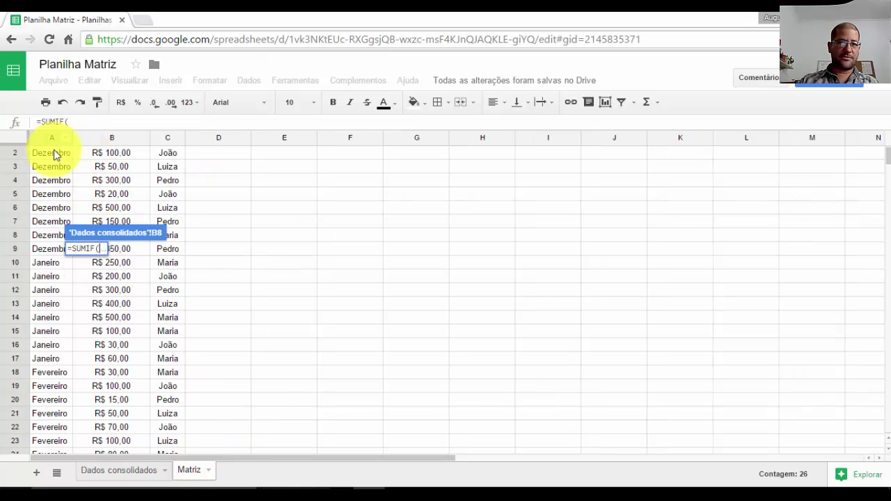
{"action": "scroll", "coordinate": [55, 160], "scroll_direction": "up", "scroll_amount": 1}
{"action": "left_click_drag", "start_coordinate": [55, 165], "coordinate": [54, 346]}
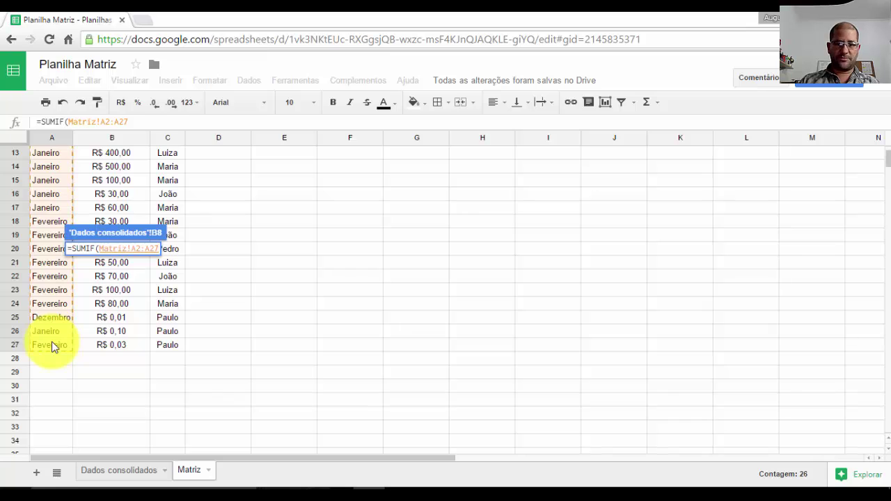
{"action": "type", "text": ";"}
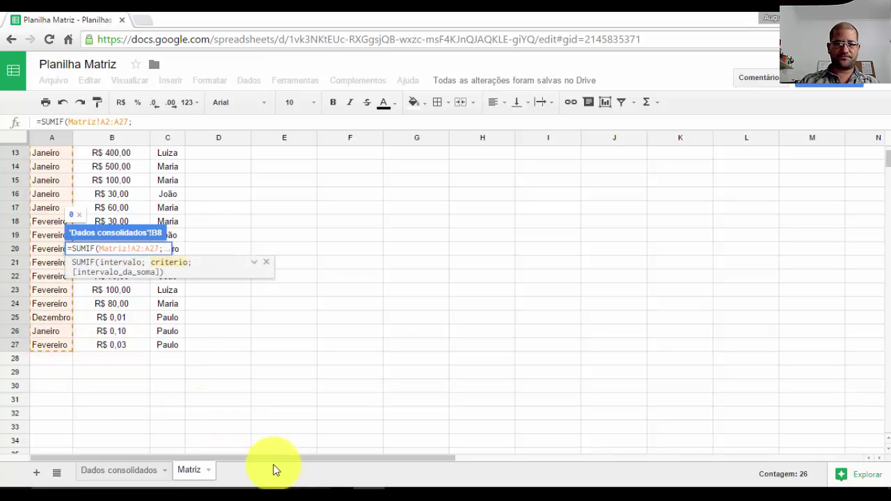
{"action": "left_click", "coordinate": [131, 472]}
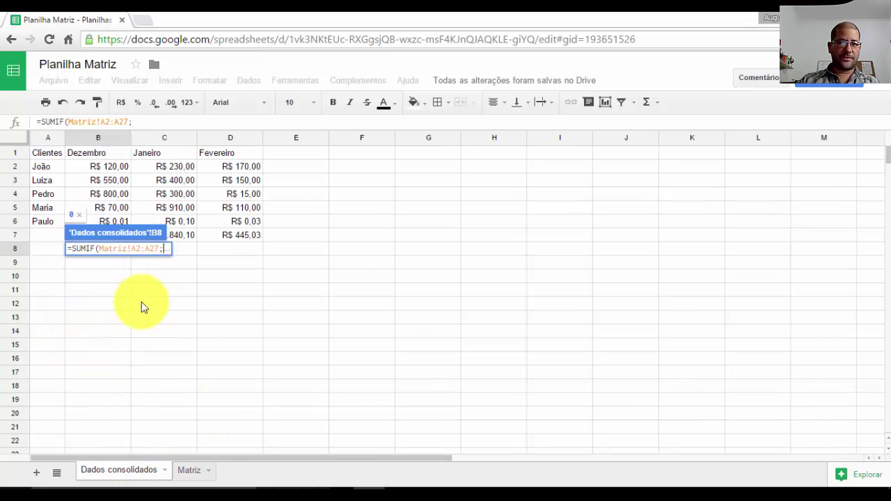
{"action": "left_click", "coordinate": [140, 247]}
{"action": "key", "text": "F4"}
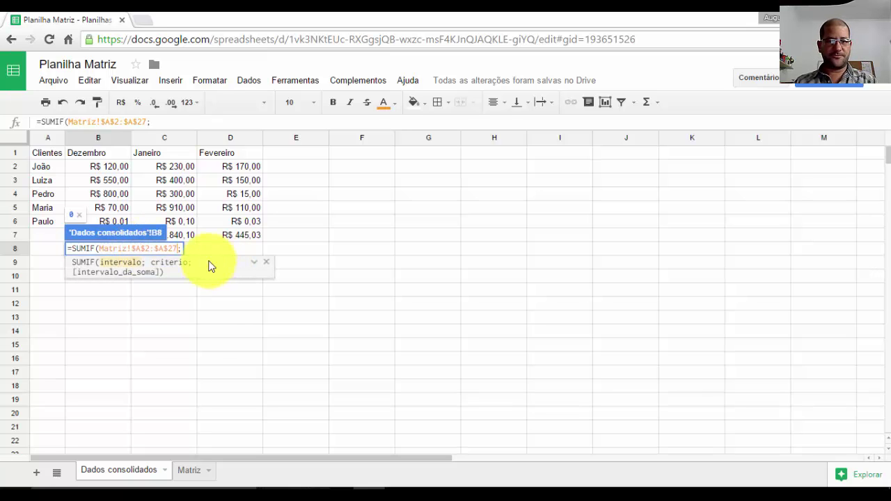
{"action": "left_click", "coordinate": [181, 249]}
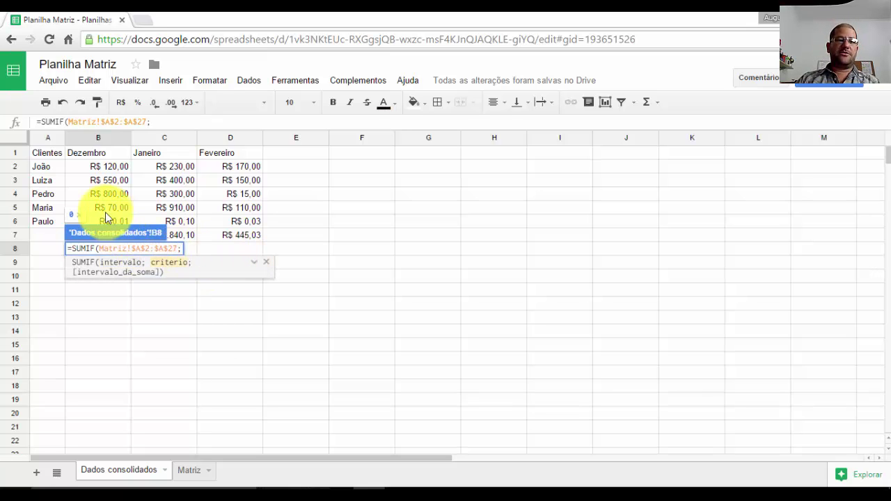
{"action": "left_click", "coordinate": [93, 156]}
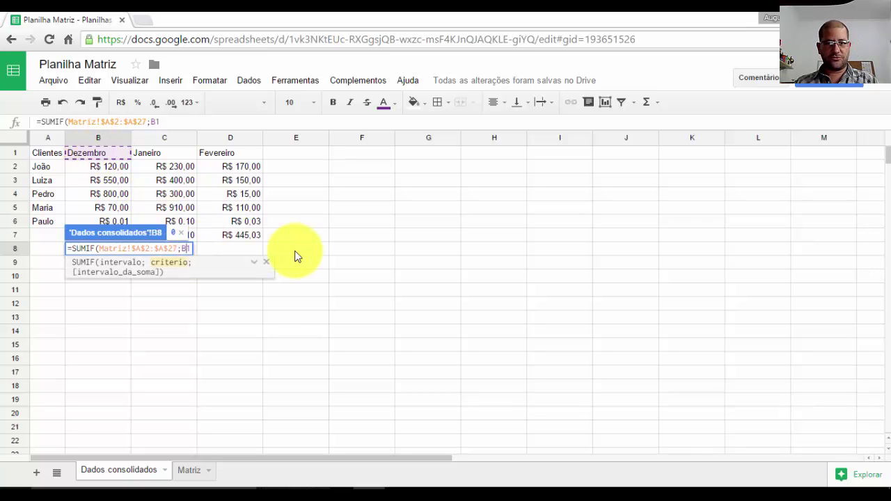
{"action": "type", "text": "$1"}
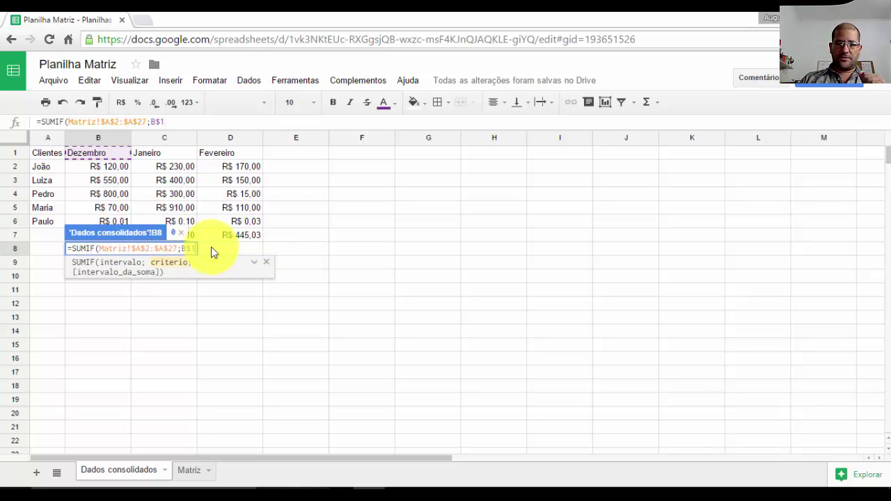
{"action": "type", "text": ";"}
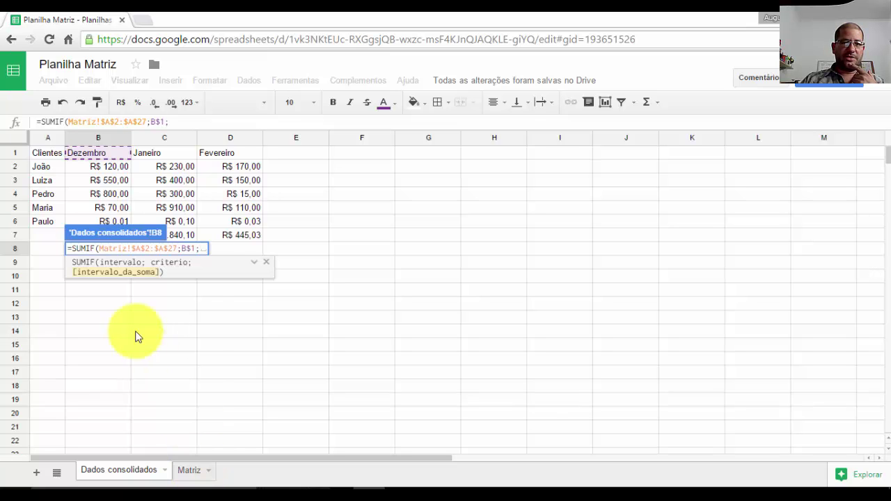
- Add the amounts range Matriz!B2:B27 and commit the SUMIF, returning 1540,01
{"action": "left_click", "coordinate": [188, 476]}
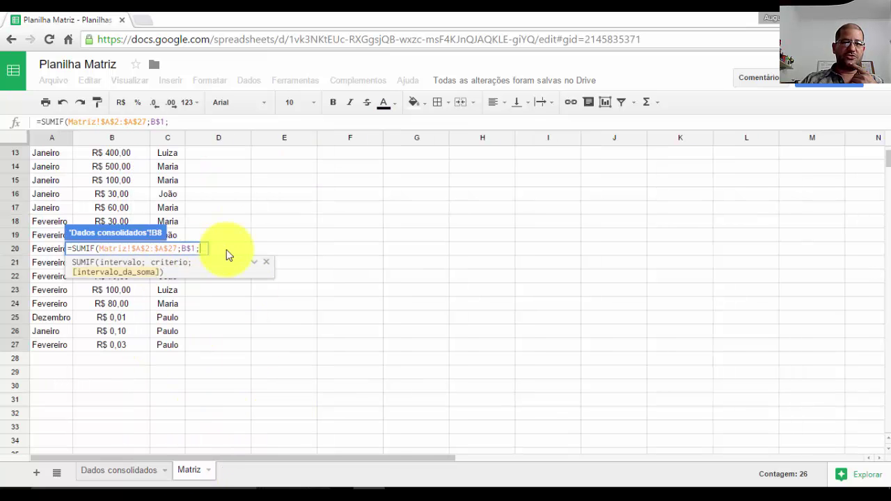
{"action": "scroll", "coordinate": [117, 182], "scroll_direction": "up", "scroll_amount": 3}
{"action": "scroll", "coordinate": [115, 178], "scroll_direction": "up", "scroll_amount": 1}
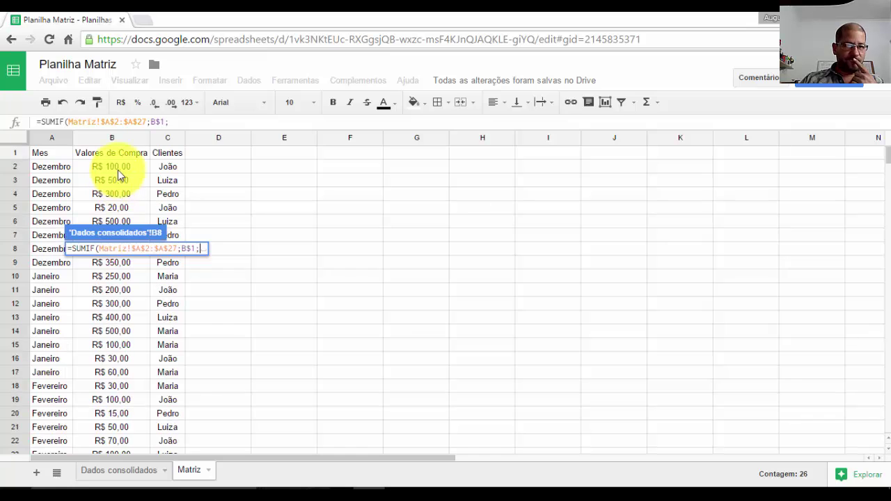
{"action": "left_click_drag", "start_coordinate": [117, 167], "coordinate": [126, 388]}
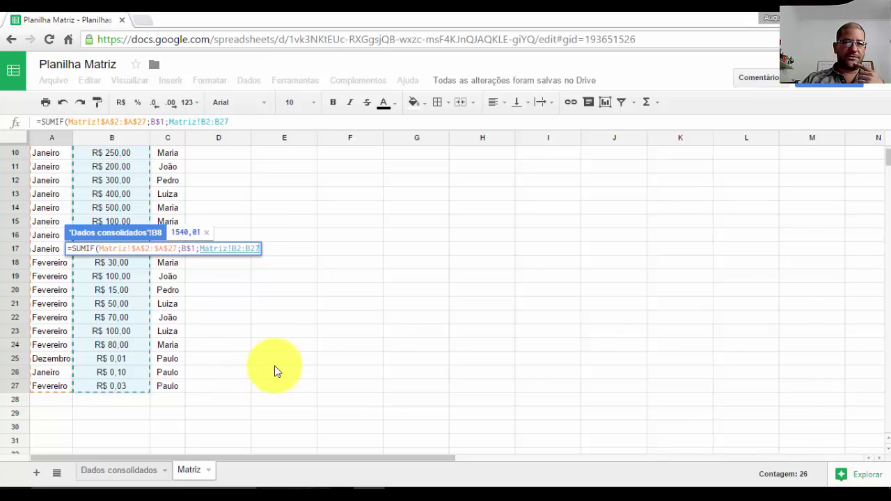
{"action": "key", "text": "Return"}
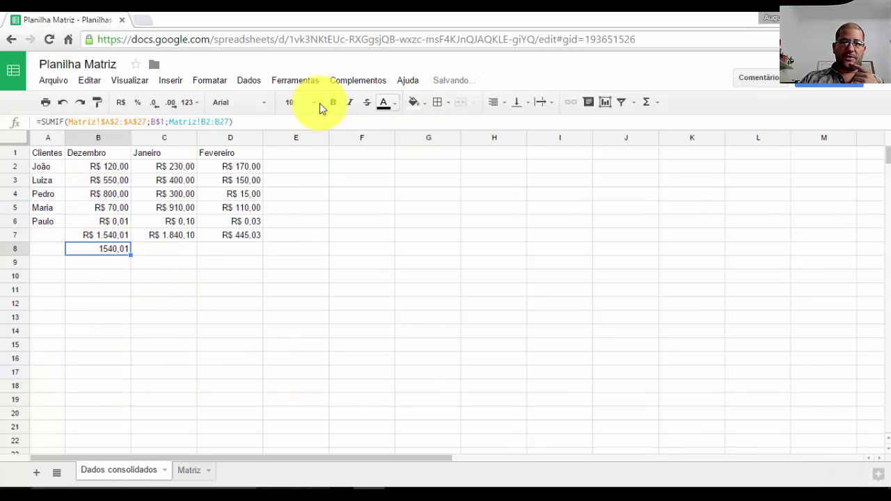
- Format B8 as currency, copy its SUMIF across to D8, and review B8's formula
{"action": "left_click", "coordinate": [123, 104]}
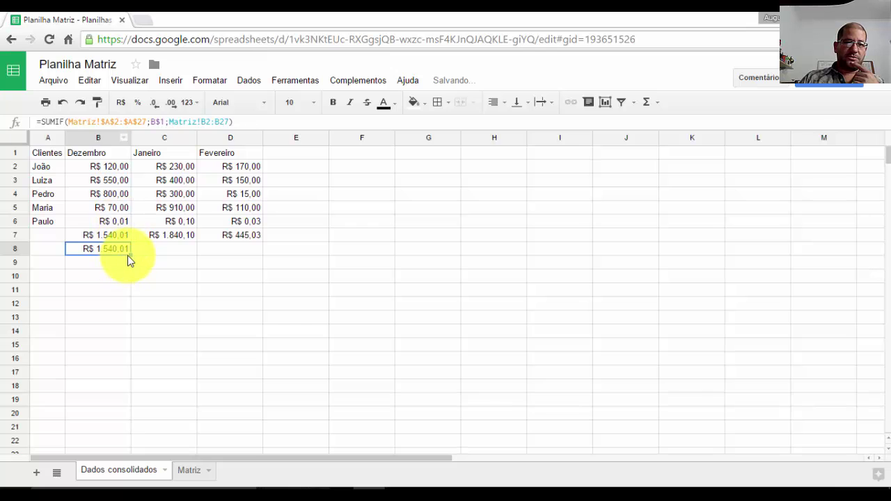
{"action": "left_click_drag", "start_coordinate": [132, 254], "coordinate": [223, 256]}
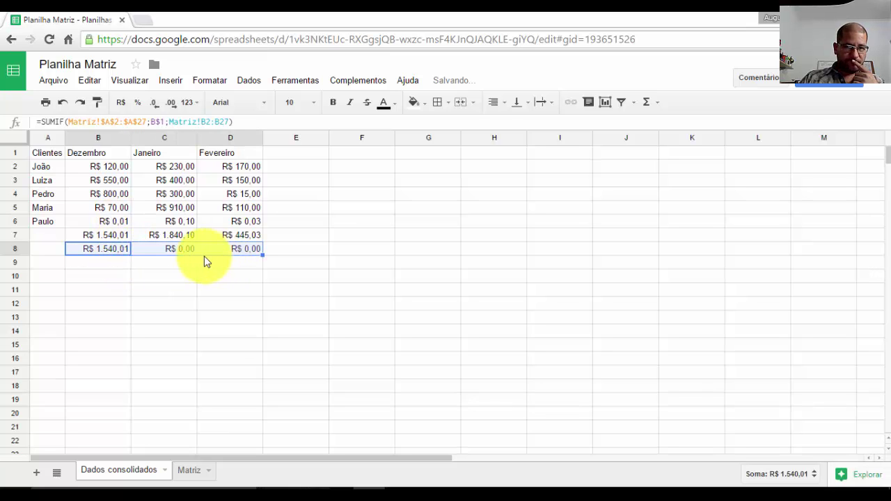
{"action": "left_click", "coordinate": [191, 248]}
{"action": "left_click", "coordinate": [217, 245]}
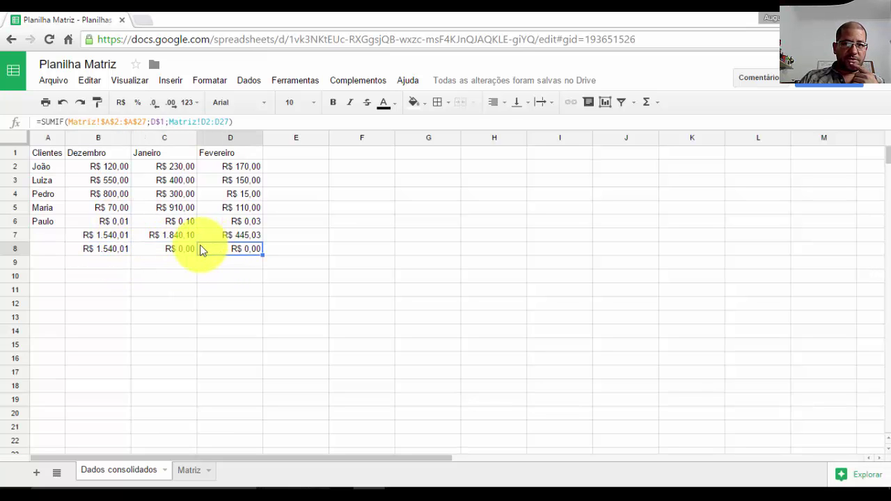
{"action": "left_click", "coordinate": [174, 249]}
{"action": "left_click", "coordinate": [108, 247]}
{"action": "left_click", "coordinate": [206, 121]}
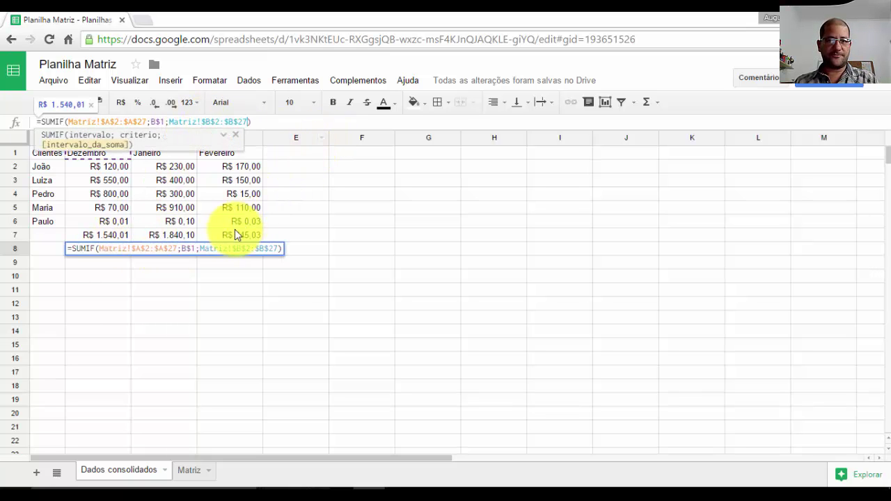
{"action": "key", "text": "Return"}
- Refill B8's SUMIF into C8 and D8, checking R$ 1.540,01, R$ 1.840,10 and R$ 445,03
{"action": "left_click", "coordinate": [111, 247]}
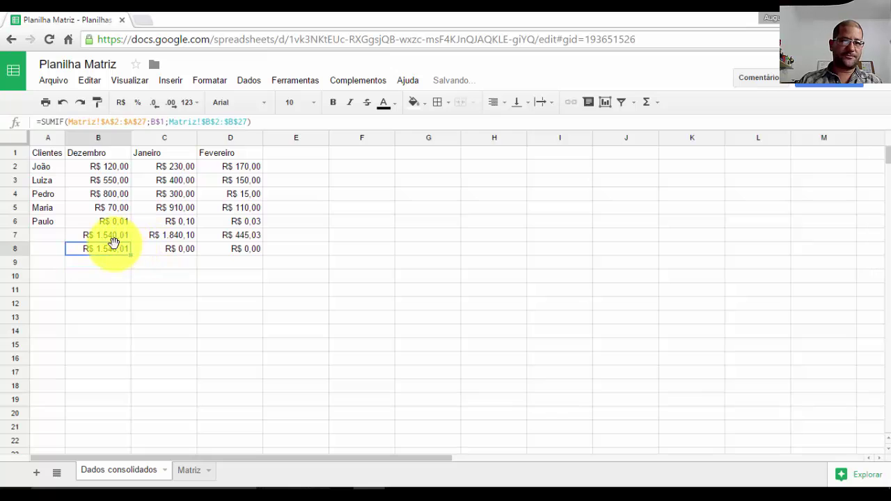
{"action": "left_click_drag", "start_coordinate": [130, 253], "coordinate": [233, 262]}
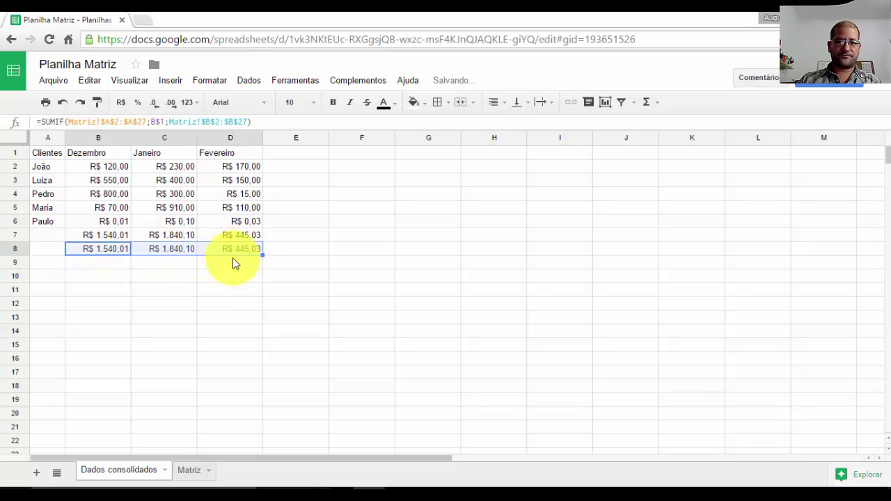
{"action": "left_click", "coordinate": [264, 277]}
{"action": "left_click", "coordinate": [179, 248]}
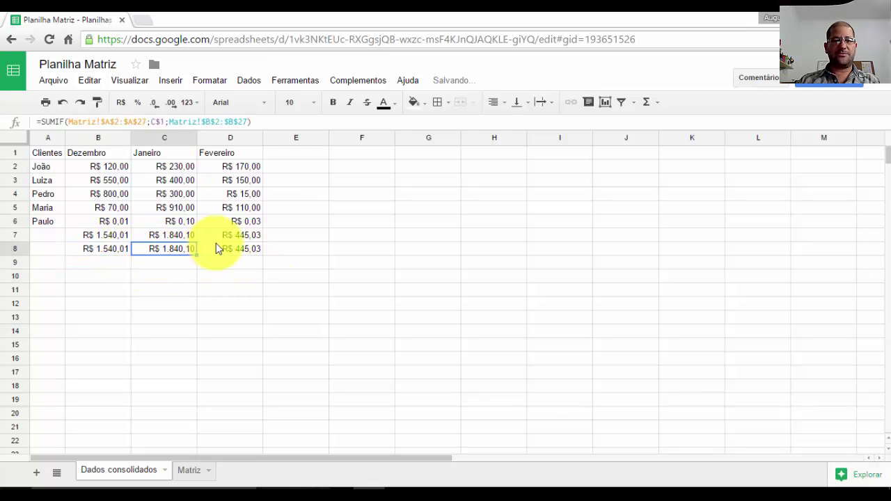
{"action": "left_click", "coordinate": [216, 246]}
{"action": "left_click", "coordinate": [117, 251]}
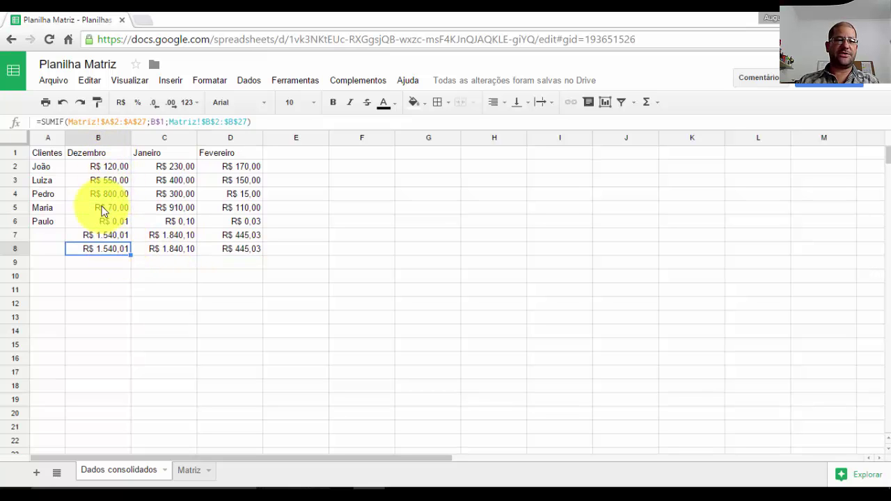
{"action": "left_click", "coordinate": [179, 247]}
{"action": "left_click", "coordinate": [235, 155]}
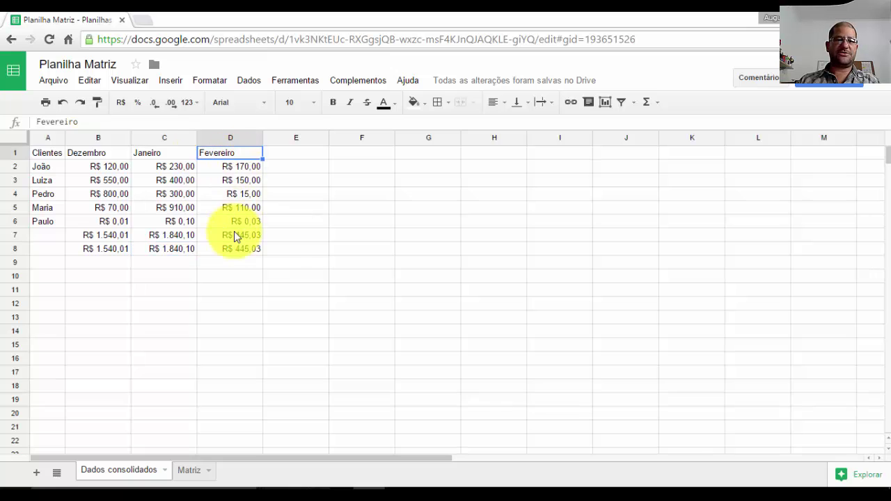
{"action": "left_click", "coordinate": [234, 249]}
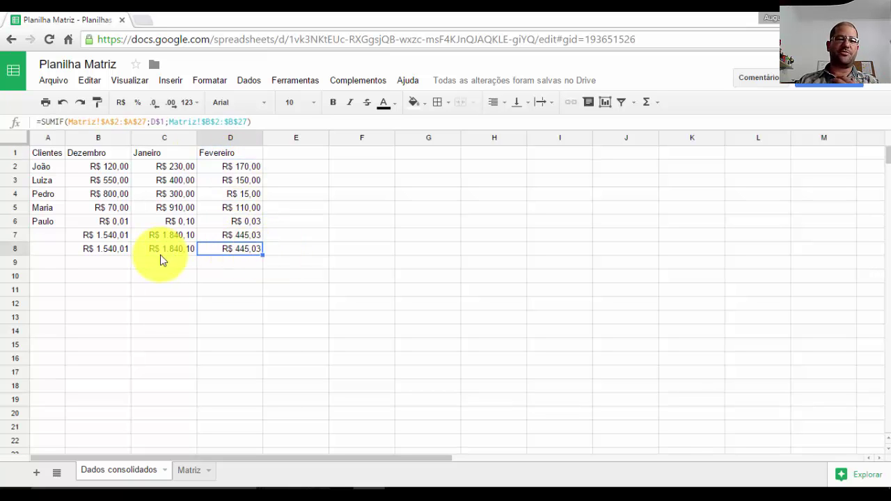
{"action": "left_click", "coordinate": [77, 249]}
- Label A8 'Validação'
{"action": "left_click", "coordinate": [54, 251]}
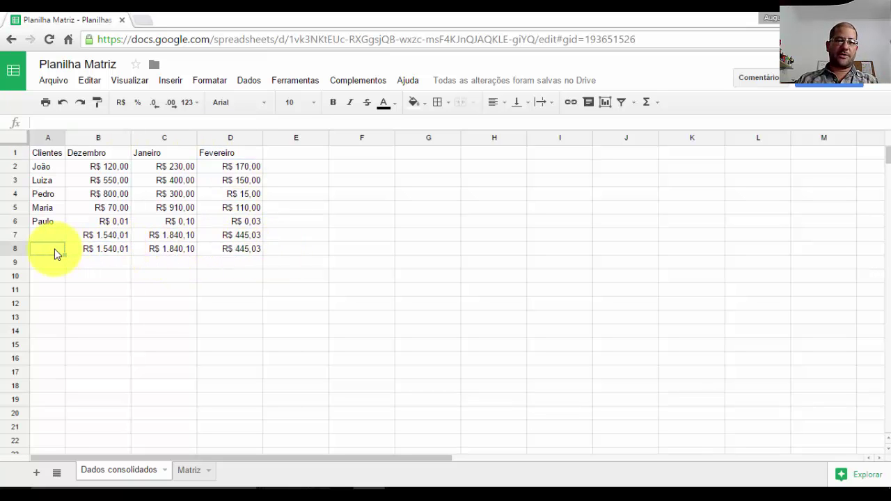
{"action": "type", "text": "Valida"}
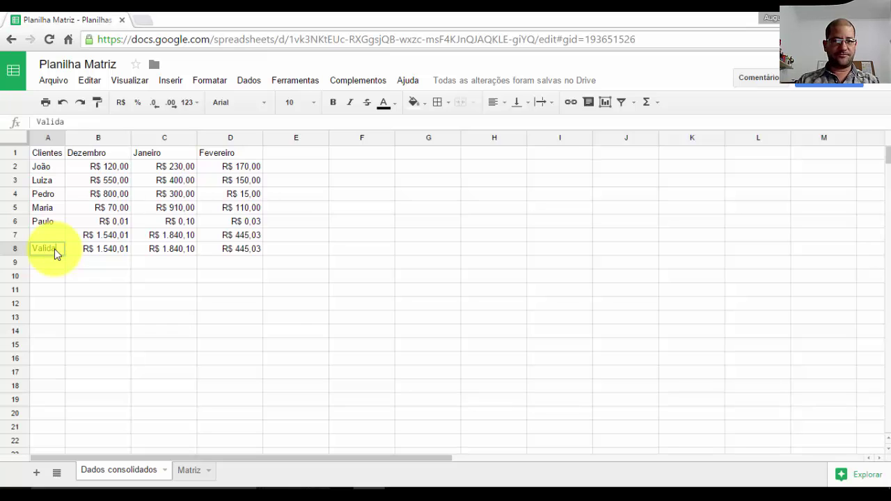
{"action": "type", "text": "ção"}
{"action": "key", "text": "Up"}
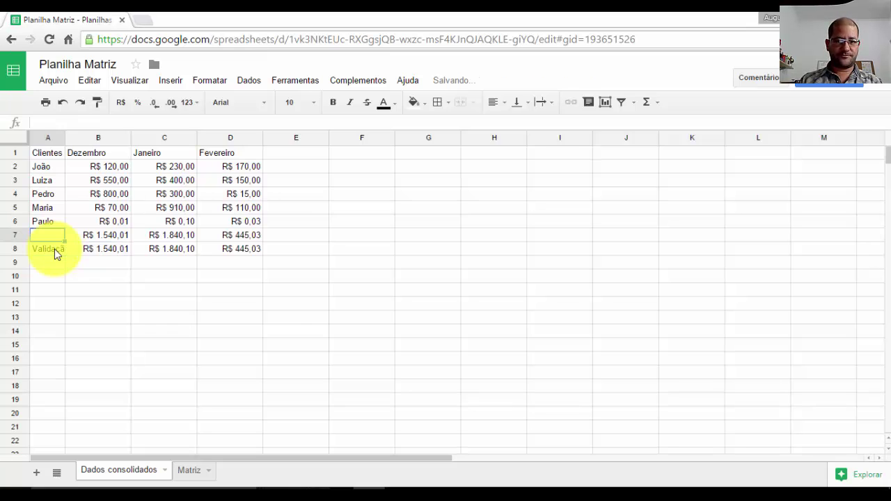
- Try 'Total / Mês' in A7 and widen column A, then undo the label that broke A1
{"action": "type", "text": "Total"}
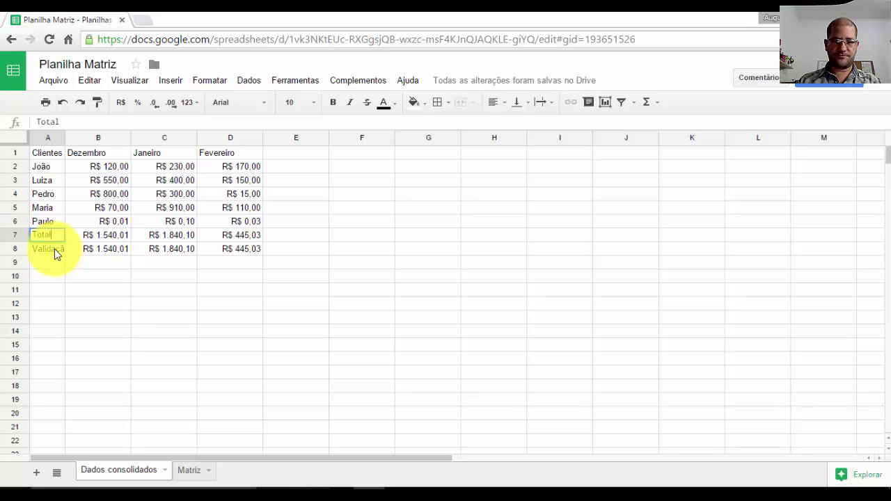
{"action": "type", "text": " /"}
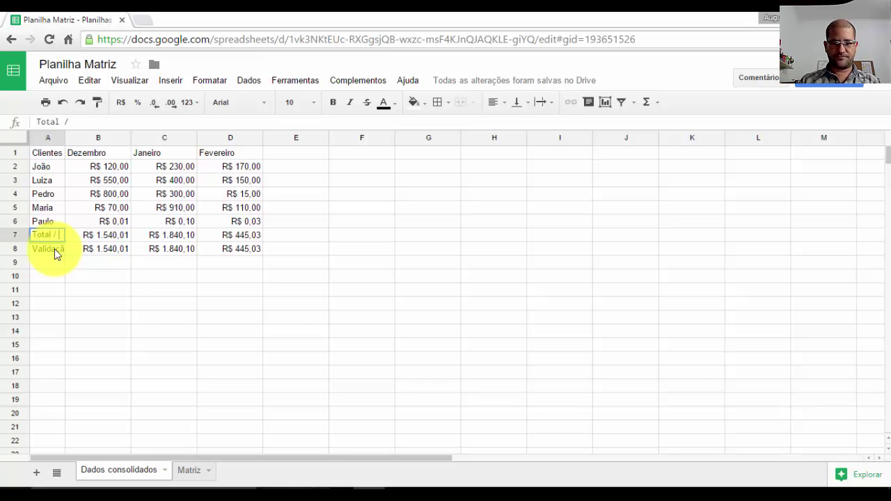
{"action": "type", "text": " M"}
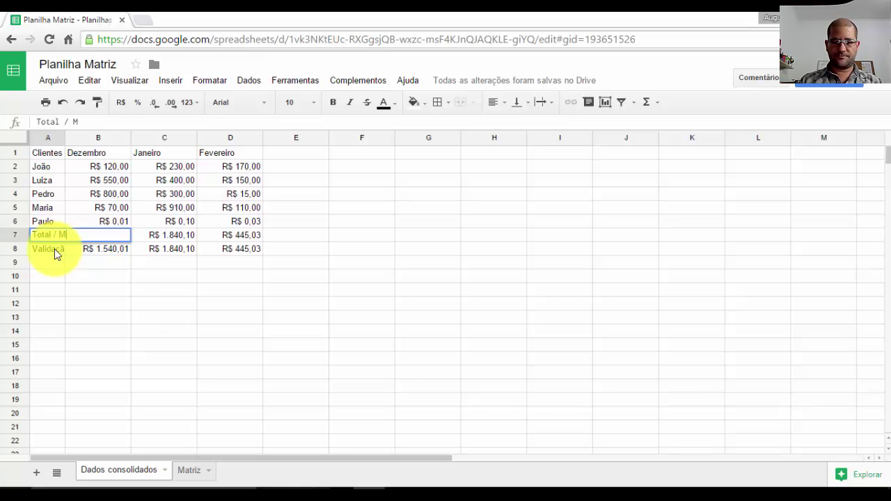
{"action": "type", "text": "ês"}
{"action": "key", "text": "Return"}
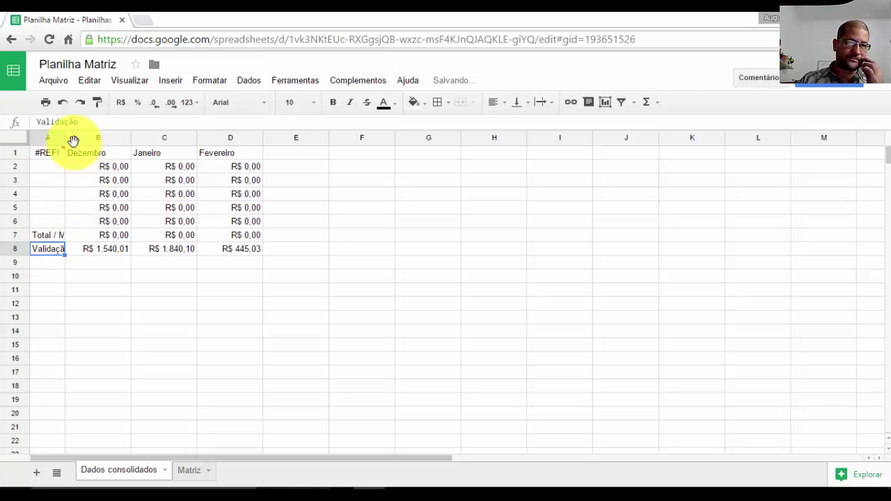
{"action": "left_click", "coordinate": [66, 139]}
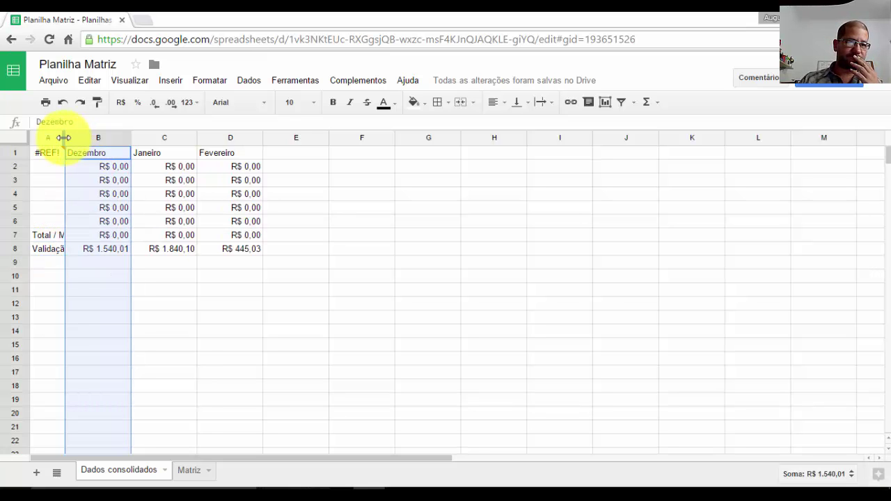
{"action": "double_click", "coordinate": [64, 137]}
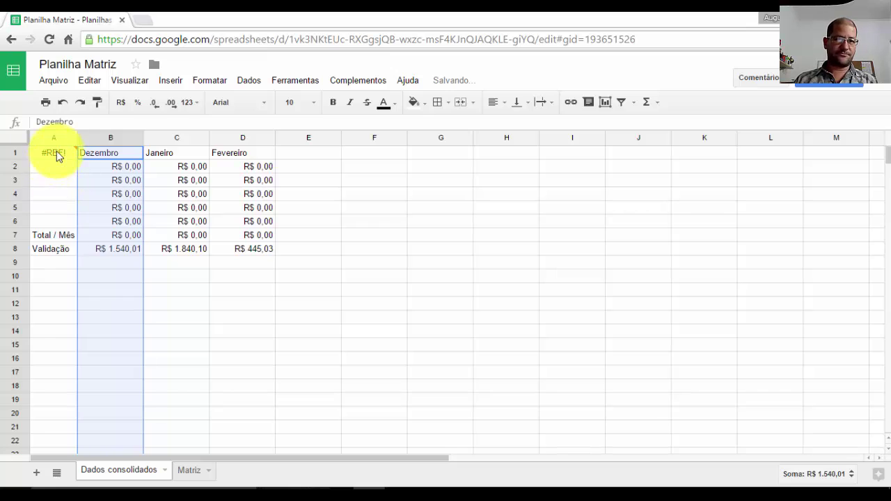
{"action": "left_click", "coordinate": [56, 153]}
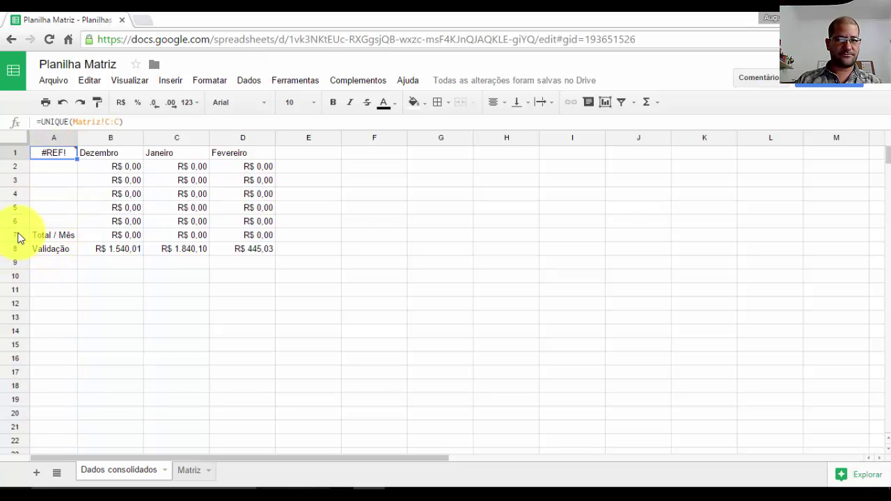
{"action": "key", "text": "ctrl+z"}
{"action": "key", "text": "ctrl+z"}
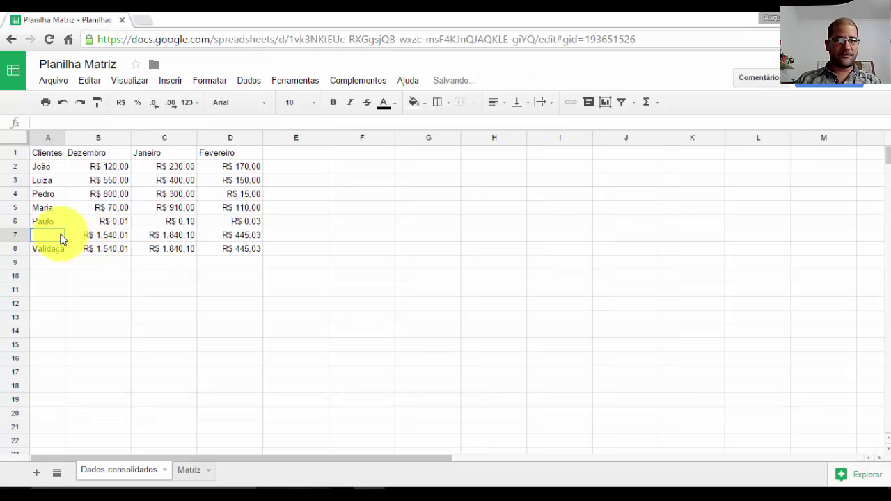
{"action": "left_click", "coordinate": [107, 240]}
{"action": "left_click", "coordinate": [52, 235]}
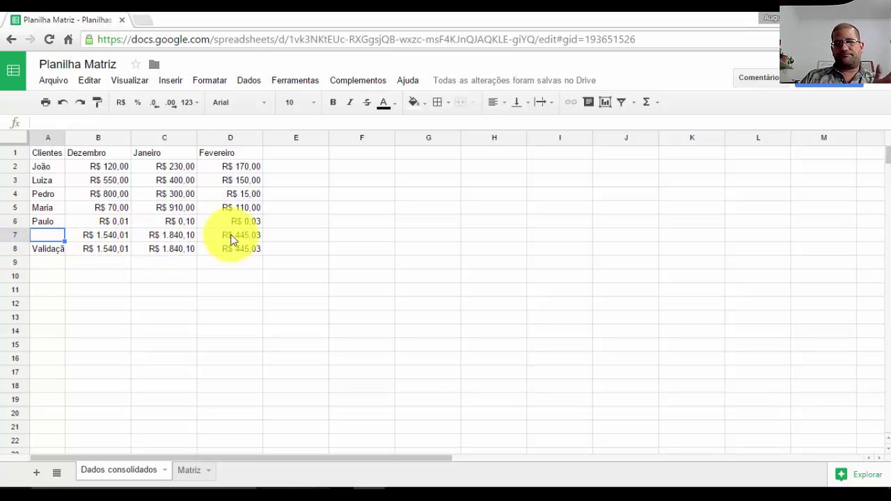
{"action": "left_click", "coordinate": [113, 167]}
{"action": "left_click", "coordinate": [48, 169]}
{"action": "left_click", "coordinate": [94, 179]}
{"action": "left_click", "coordinate": [56, 192]}
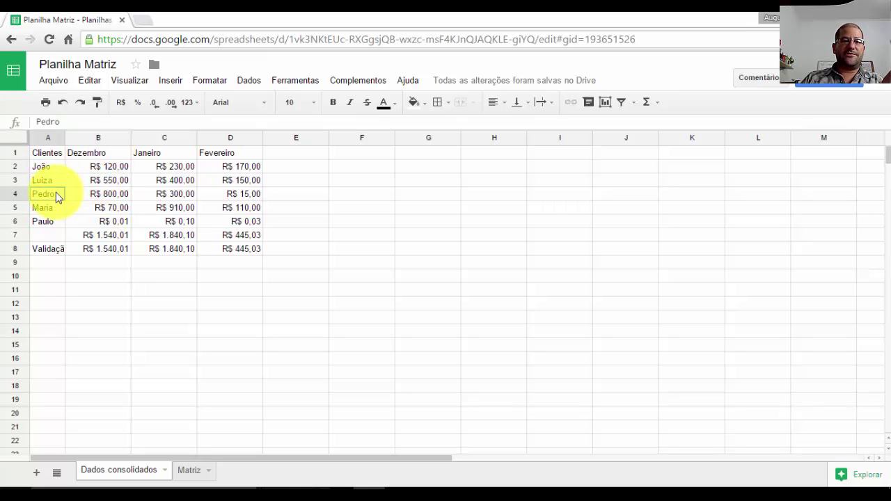
{"action": "left_click", "coordinate": [94, 222]}
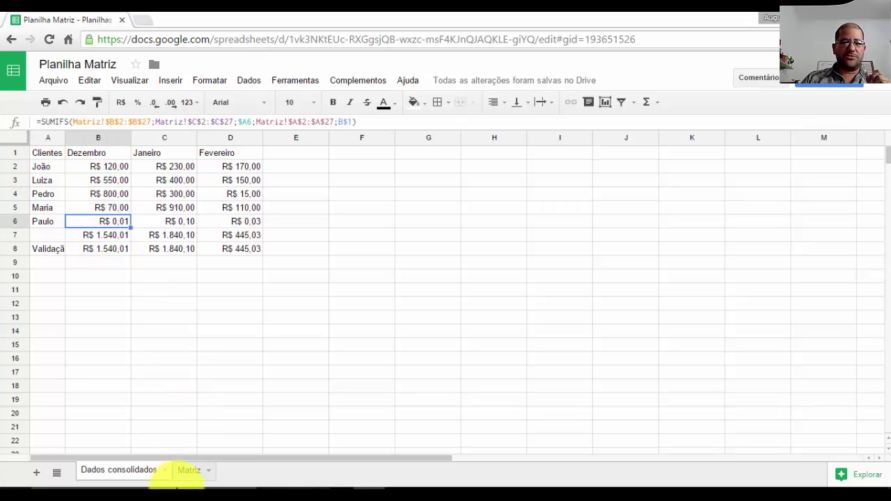
{"action": "left_click", "coordinate": [191, 472]}
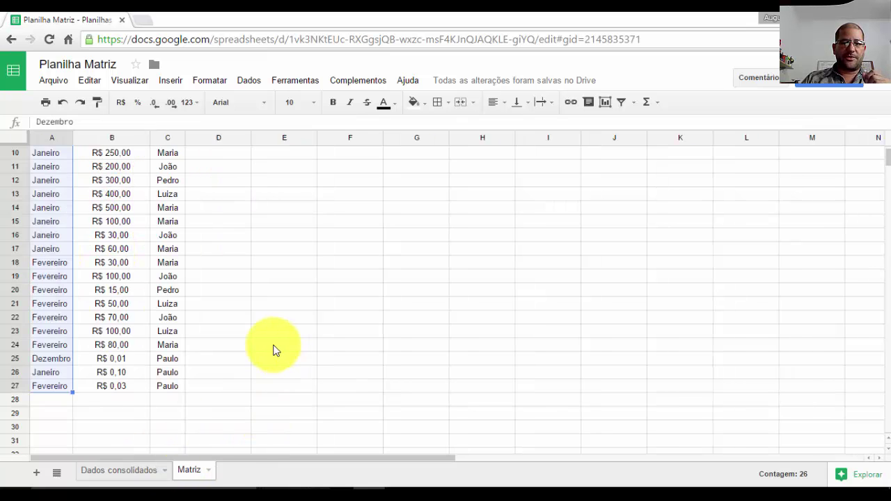
{"action": "left_click", "coordinate": [128, 357]}
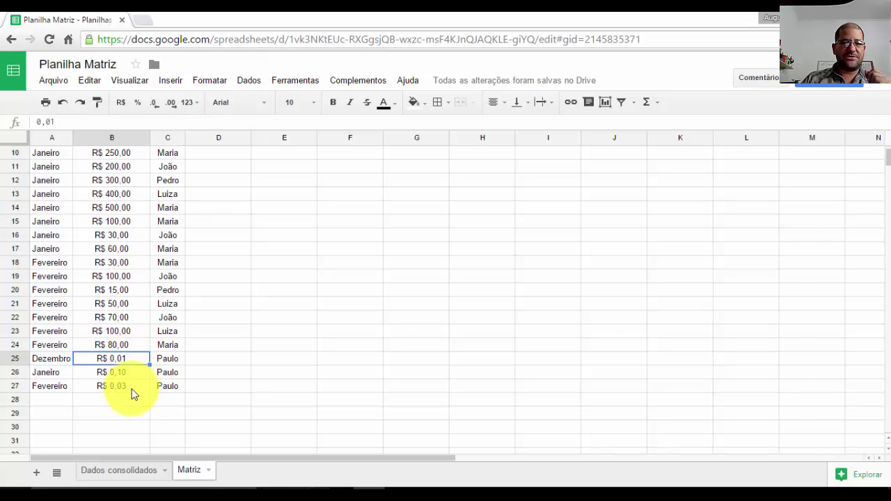
{"action": "left_click", "coordinate": [127, 372]}
{"action": "left_click", "coordinate": [128, 385]}
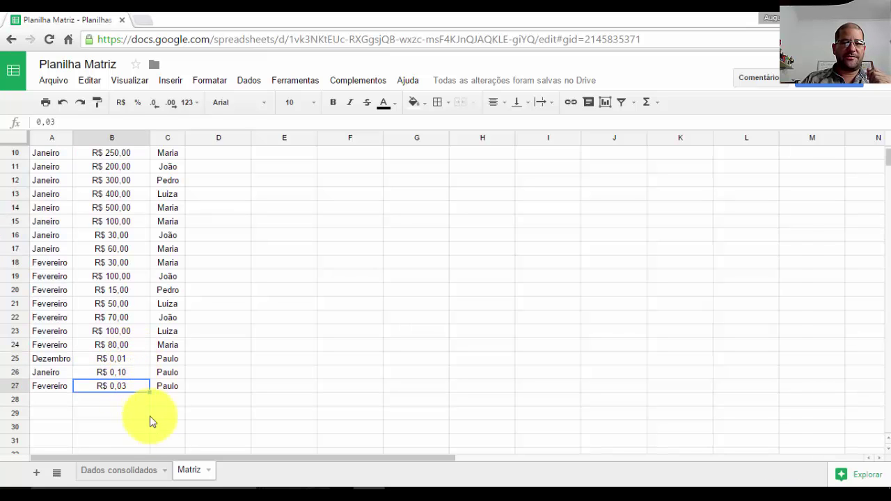
{"action": "left_click", "coordinate": [141, 473]}
{"action": "left_click", "coordinate": [241, 223]}
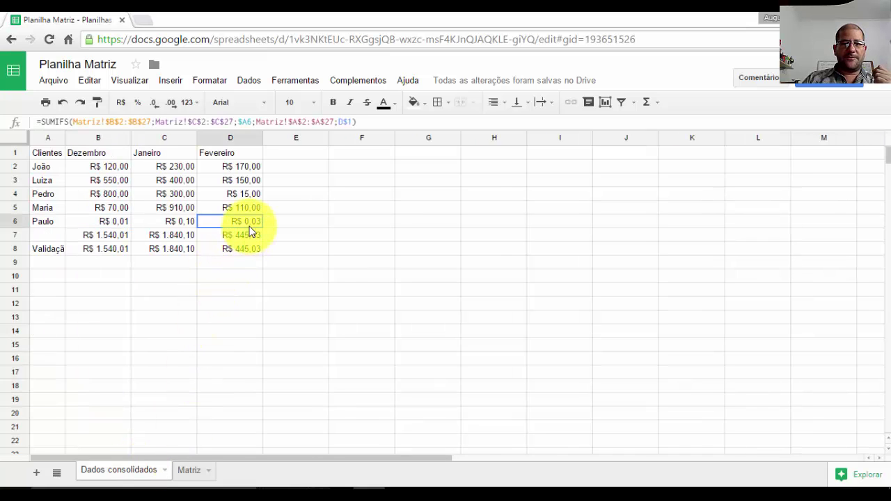
{"action": "left_click", "coordinate": [167, 224]}
{"action": "left_click", "coordinate": [120, 222]}
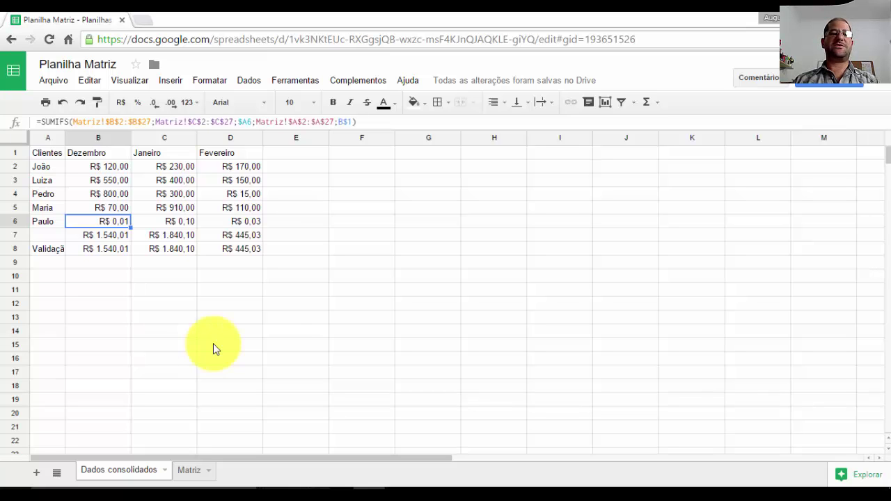
{"action": "left_click", "coordinate": [108, 170]}
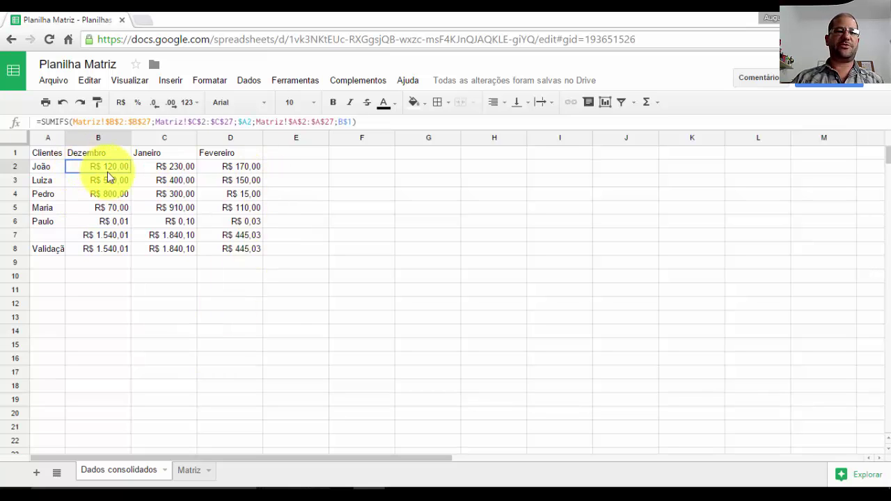
{"action": "left_click_drag", "start_coordinate": [108, 172], "coordinate": [239, 255]}
{"action": "left_click", "coordinate": [249, 252]}
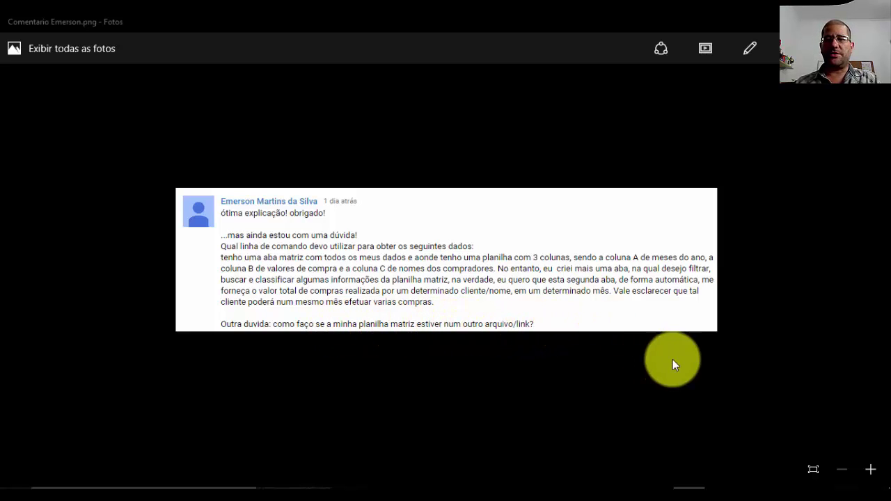
- Minimize the Photos viewer to get back to the Planilha Matriz tab in Chrome
{"action": "left_click", "coordinate": [815, 21]}
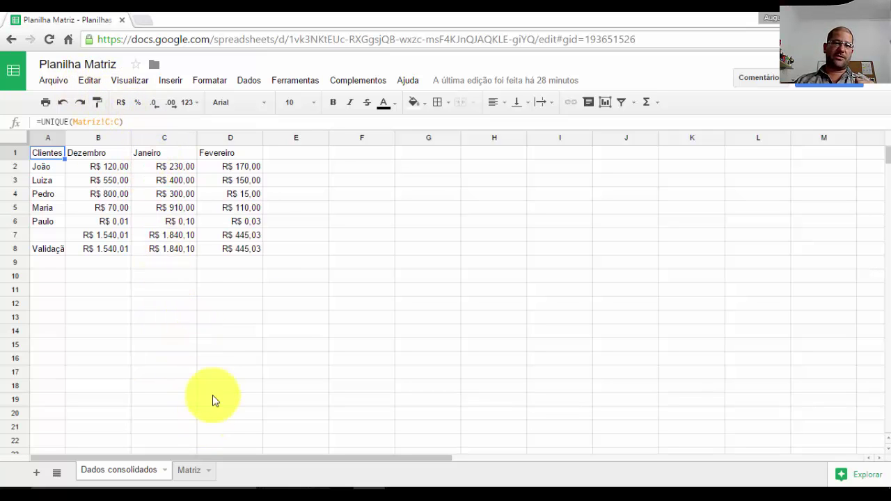
- Copy the spreadsheet ID from the Chrome address bar
{"action": "left_click", "coordinate": [295, 39]}
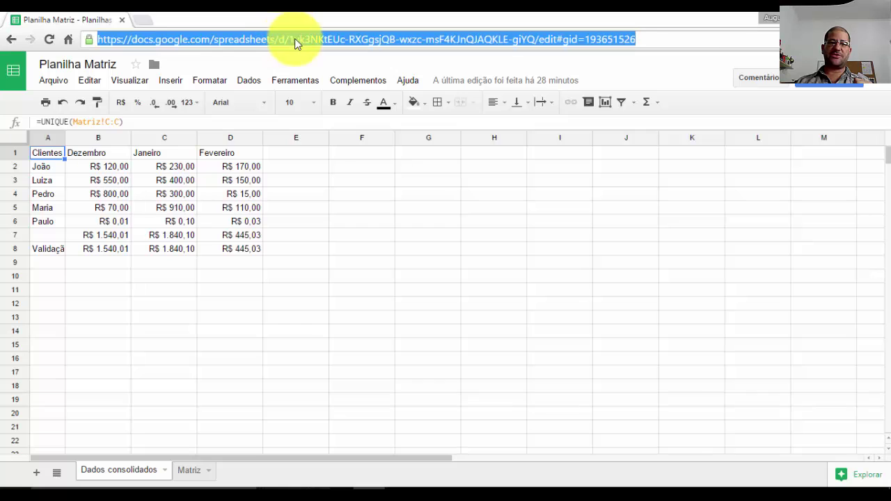
{"action": "left_click", "coordinate": [293, 39]}
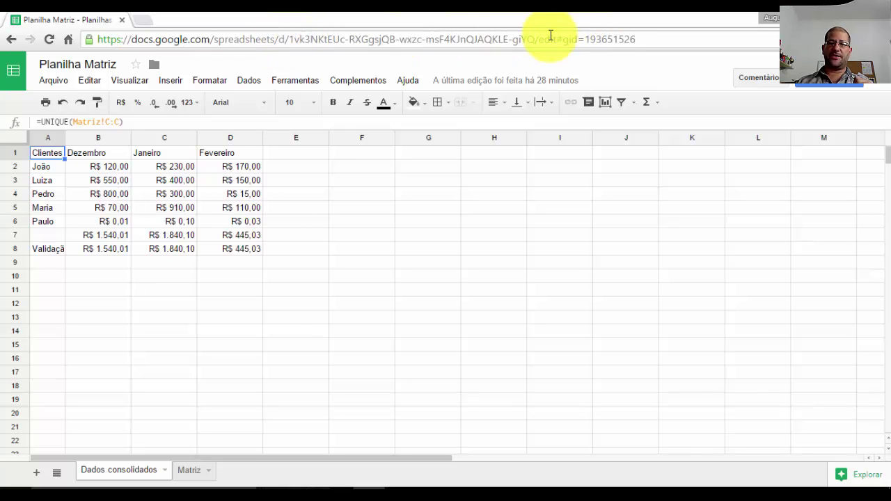
{"action": "left_click_drag", "start_coordinate": [535, 40], "coordinate": [289, 40]}
{"action": "right_click", "coordinate": [318, 37]}
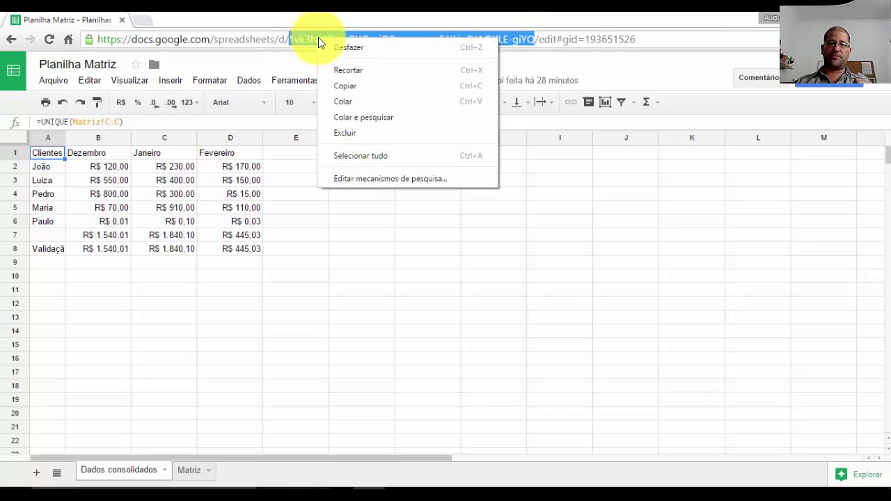
{"action": "left_click", "coordinate": [368, 92]}
- Review D6's SUMIFS and A1's UNIQUE formula, then switch to the Matriz sheet
{"action": "left_click", "coordinate": [268, 249]}
{"action": "left_click", "coordinate": [200, 224]}
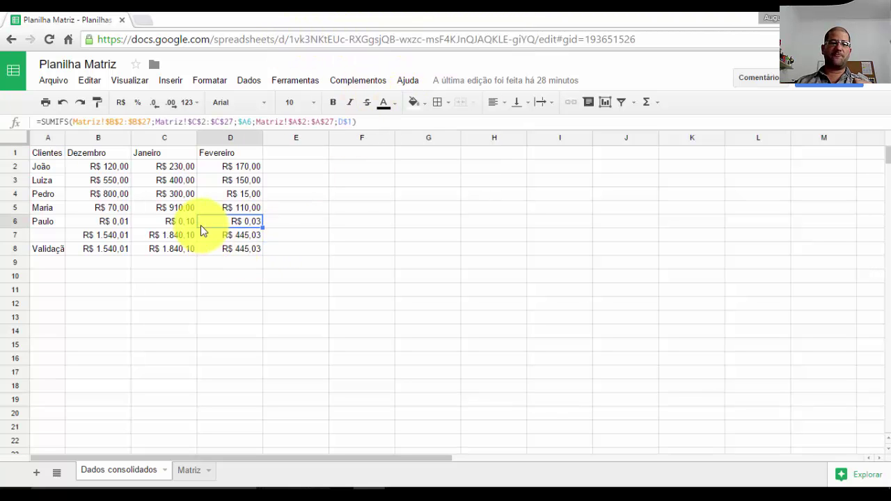
{"action": "left_click", "coordinate": [52, 155]}
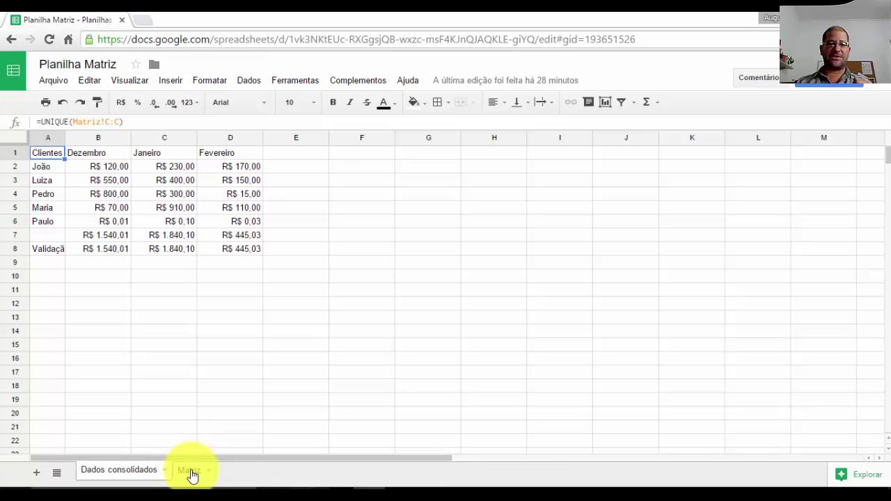
{"action": "left_click", "coordinate": [194, 474]}
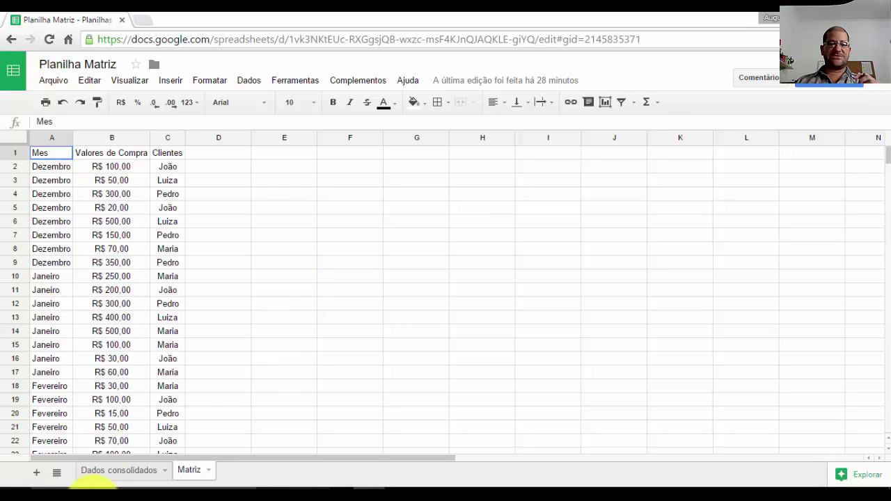
- Open a new Notepad note and paste the spreadsheet ID into it
{"action": "left_click", "coordinate": [8, 481]}
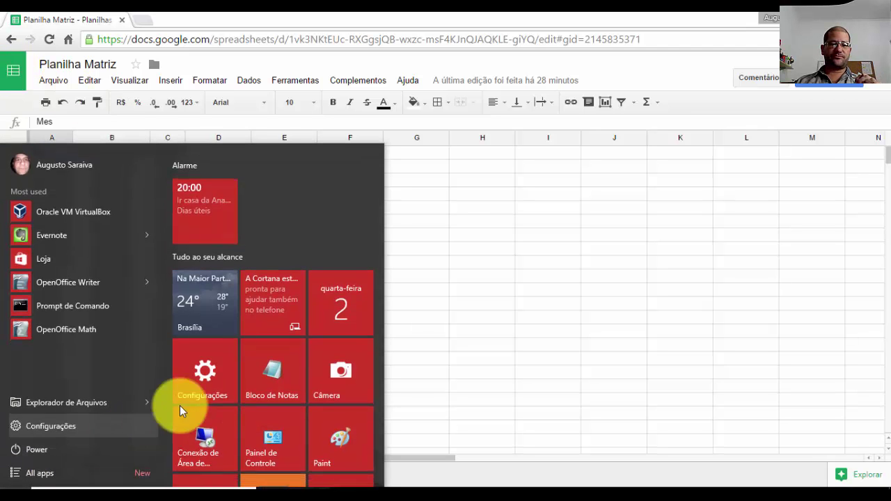
{"action": "left_click", "coordinate": [269, 376]}
{"action": "key", "text": "ctrl+v"}
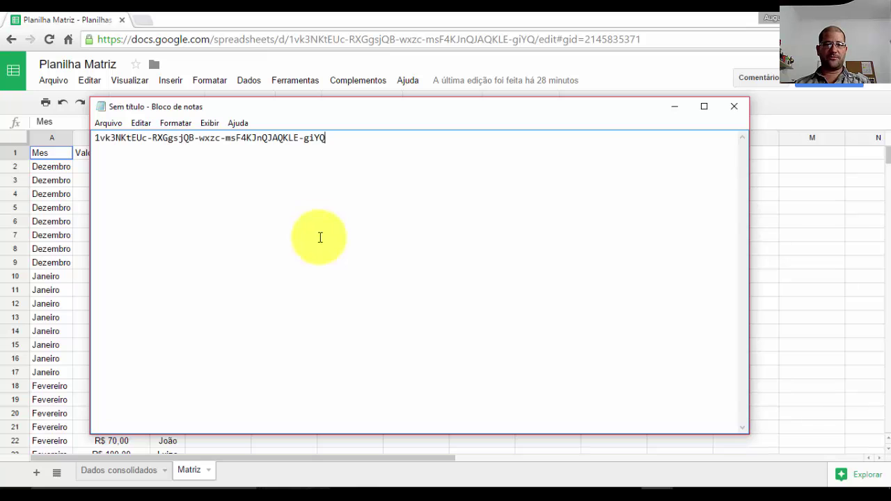
{"action": "left_click", "coordinate": [674, 107]}
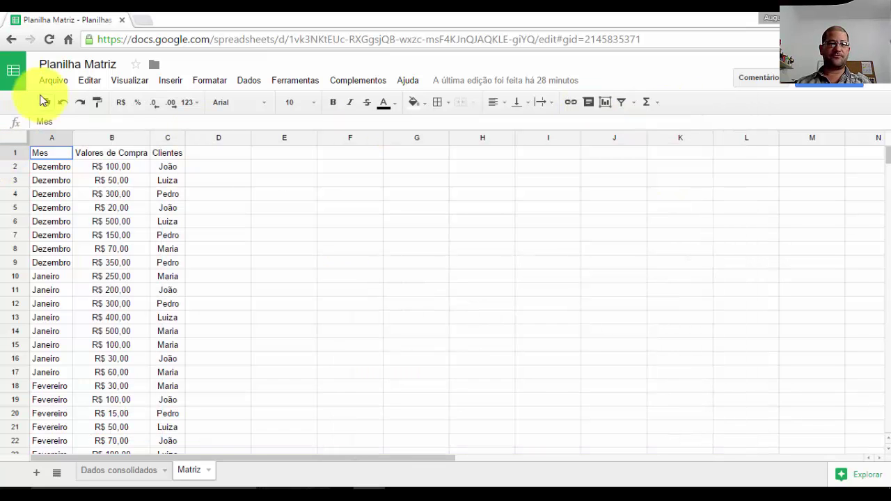
- Copy A1:D6 from Dados consolidados and paste it into the note below the ID
{"action": "left_click", "coordinate": [157, 471]}
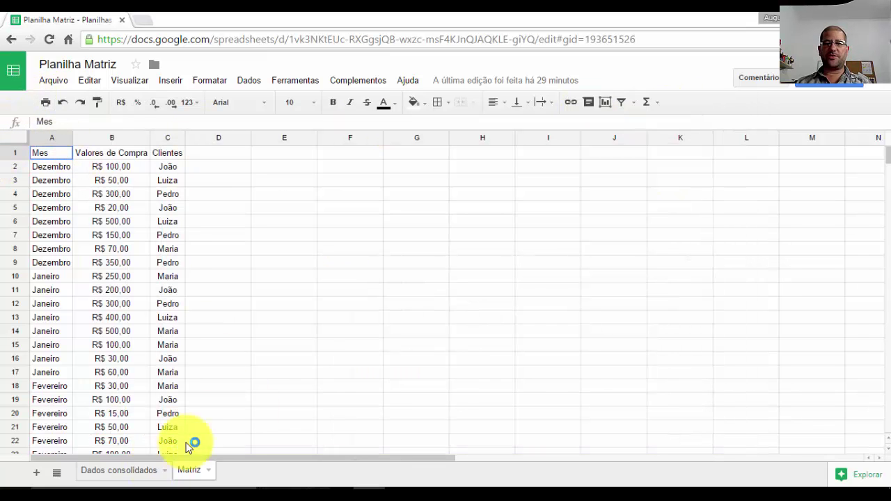
{"action": "left_click_drag", "start_coordinate": [44, 153], "coordinate": [245, 228]}
{"action": "key", "text": "ctrl+c"}
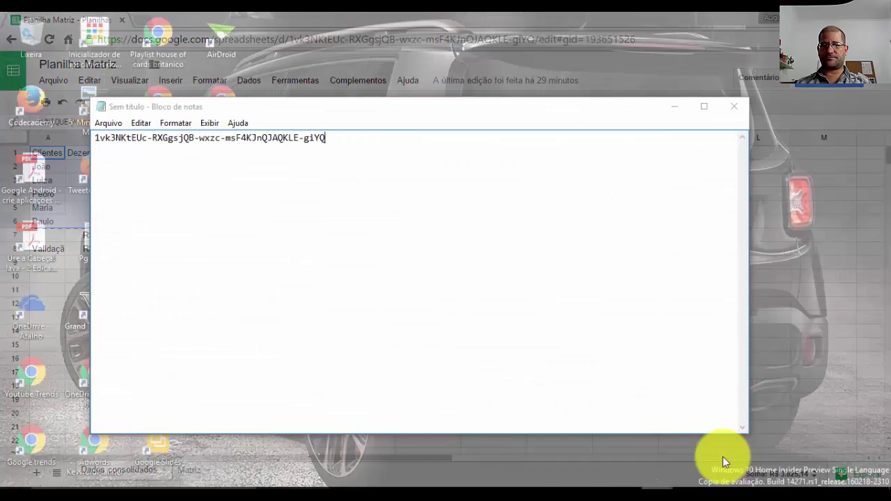
{"action": "left_click", "coordinate": [722, 457]}
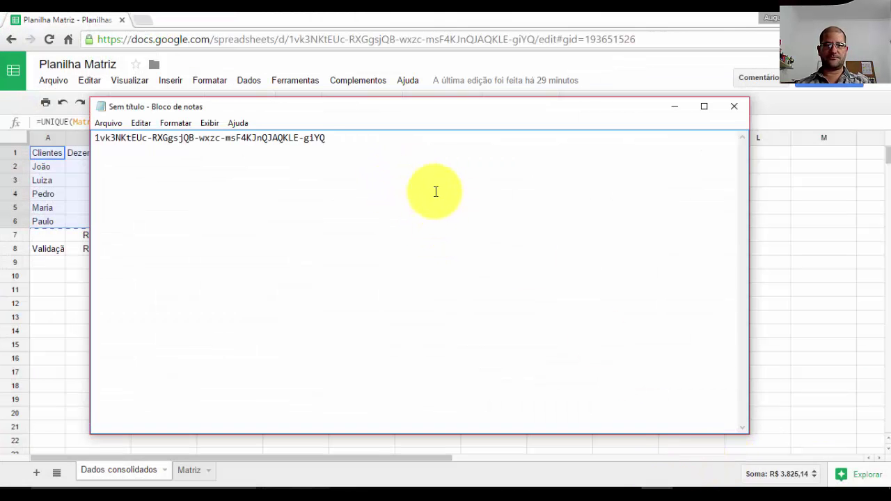
{"action": "key", "text": "ctrl+v"}
{"action": "left_click", "coordinate": [358, 137]}
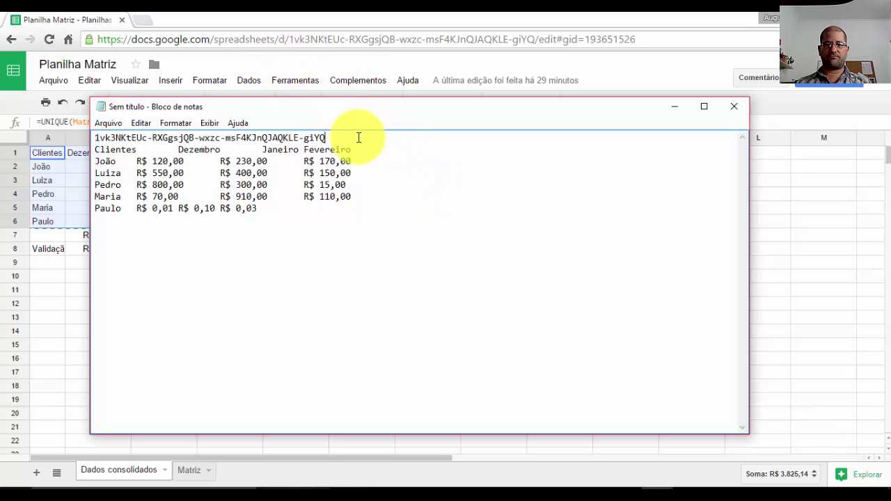
{"action": "key", "text": "Return"}
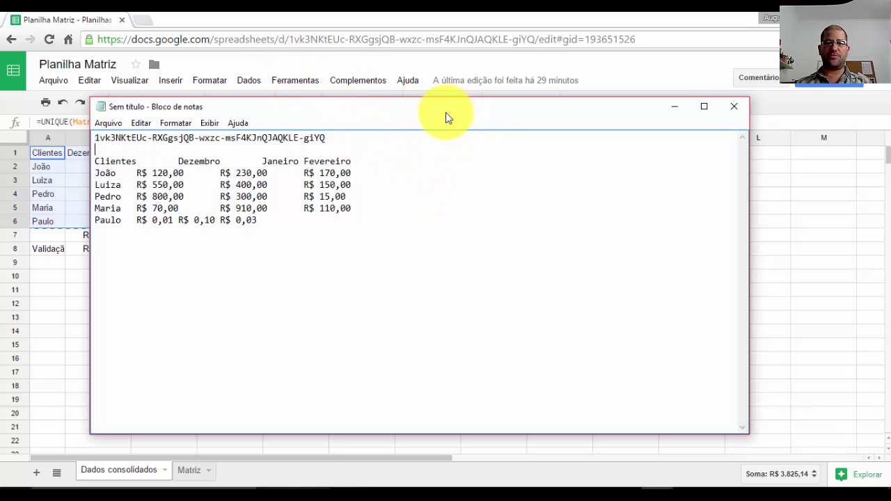
{"action": "left_click_drag", "start_coordinate": [446, 116], "coordinate": [569, 131]}
{"action": "left_click", "coordinate": [164, 277]}
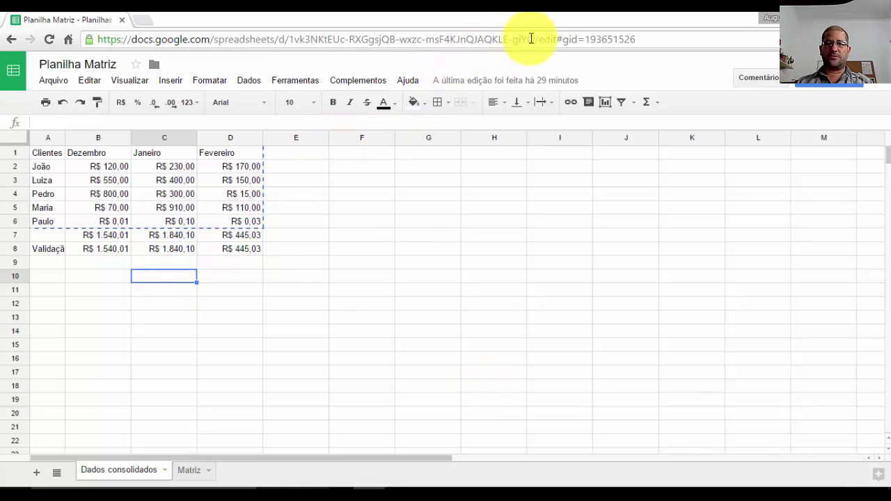
- Create a new blank spreadsheet from Sheets home and title it 'Dados Compilados'
{"action": "left_click_drag", "start_coordinate": [534, 39], "coordinate": [288, 39]}
{"action": "left_click", "coordinate": [12, 70]}
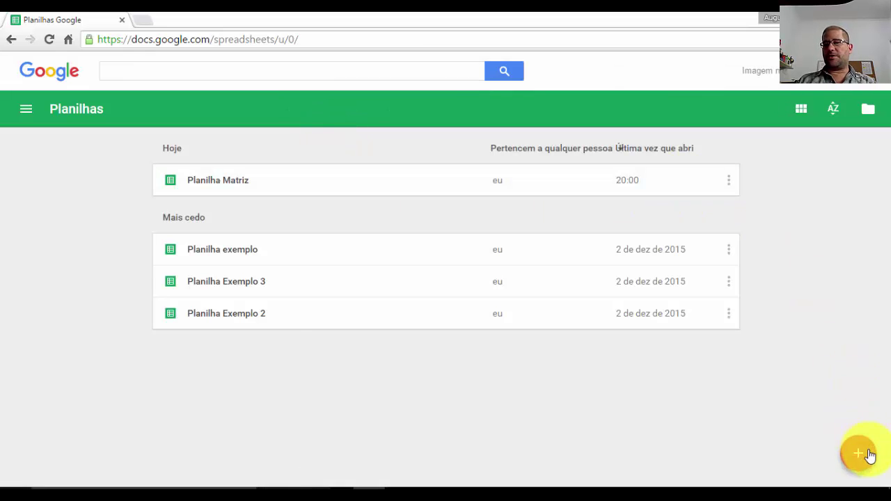
{"action": "left_click", "coordinate": [866, 457]}
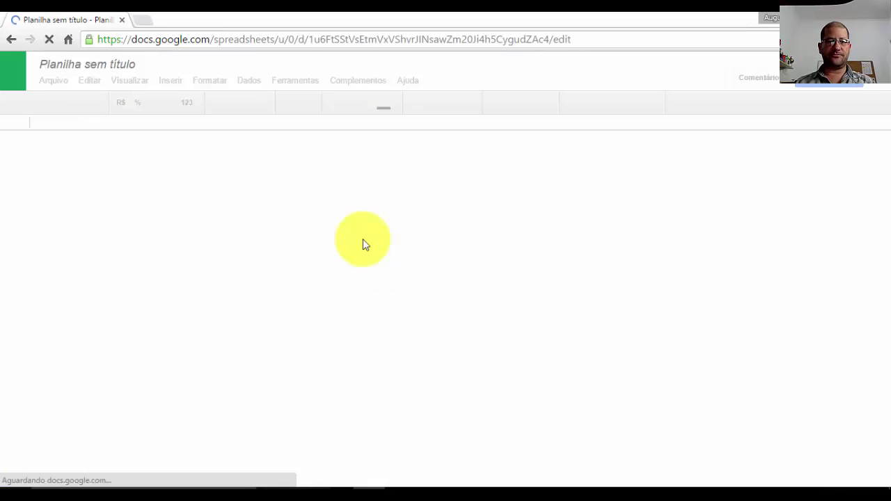
{"action": "left_click", "coordinate": [126, 63]}
{"action": "type", "text": "D"}
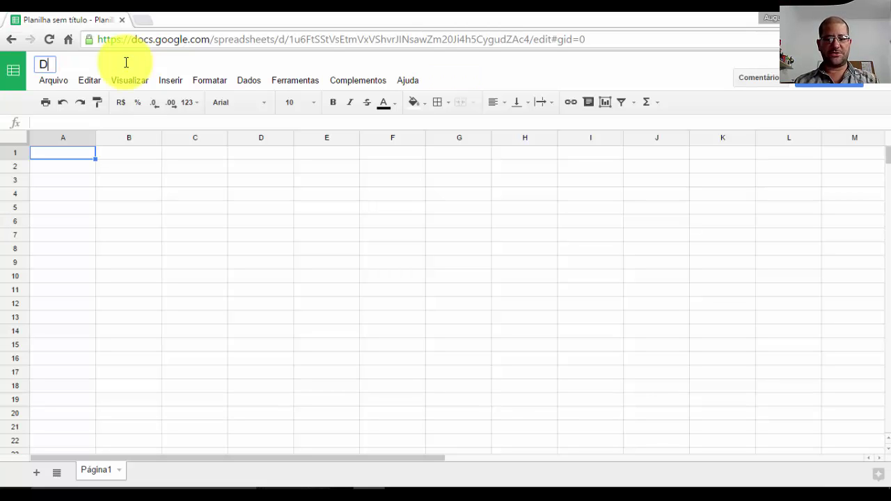
{"action": "type", "text": "ados Compilados"}
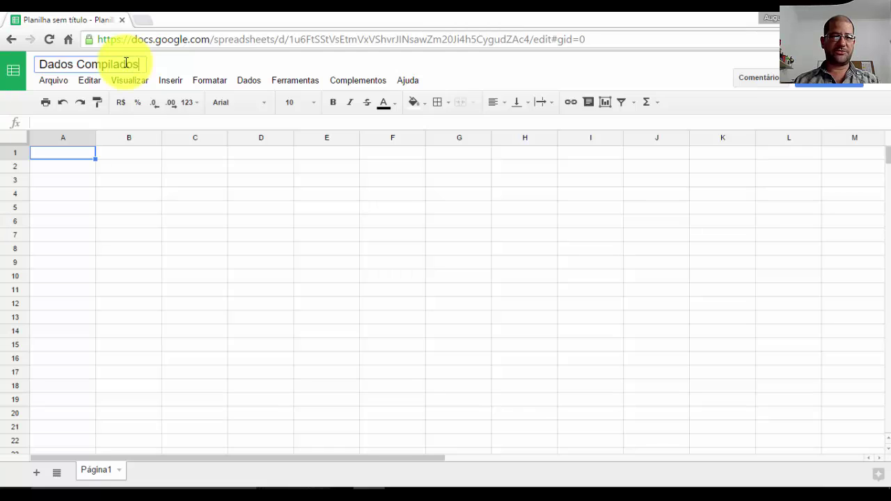
{"action": "key", "text": "Return"}
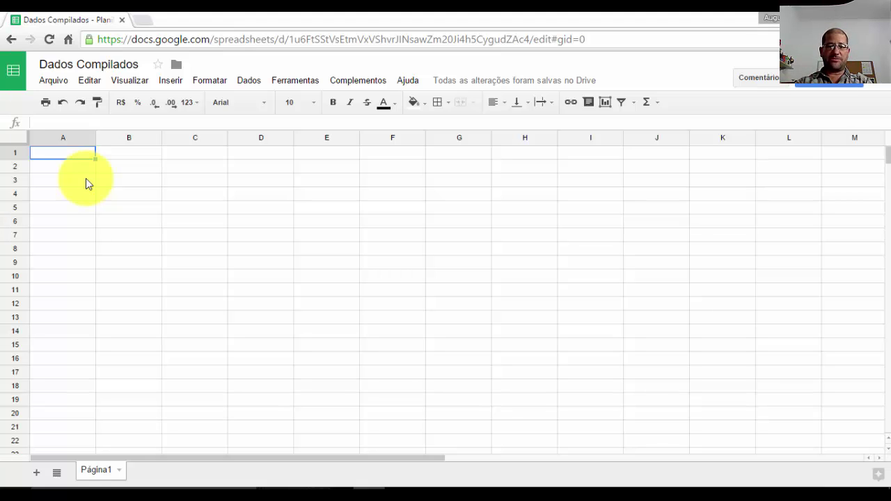
- Enter =IMPORTRANGE in A1 with the Planilha Matriz spreadsheet ID and range "Matriz!A:C"
{"action": "type", "text": "=impo"}
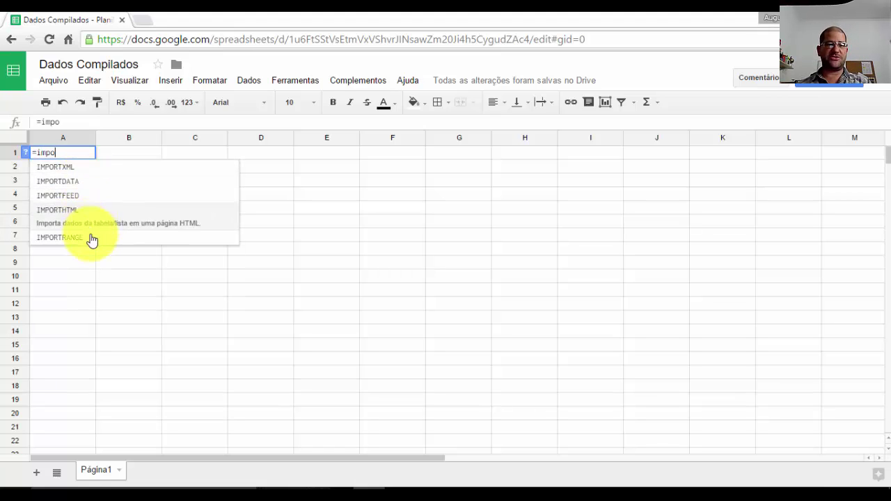
{"action": "left_click", "coordinate": [89, 237]}
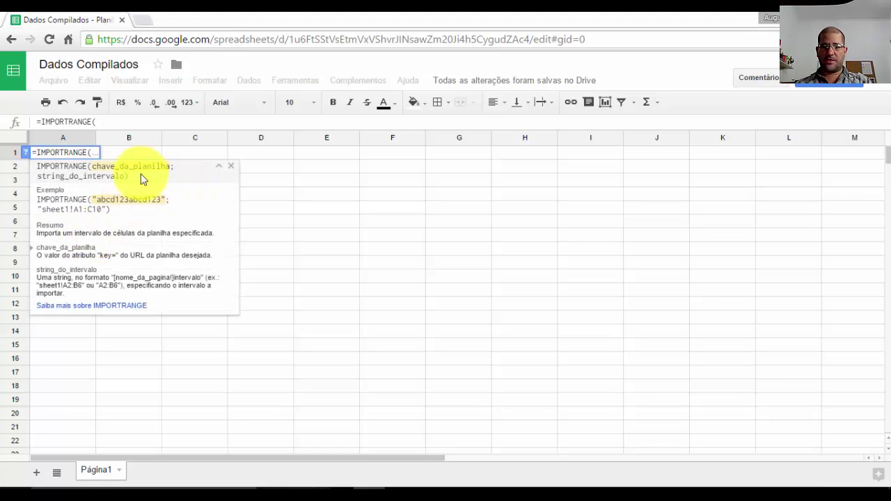
{"action": "type", "text": "\""}
{"action": "key", "text": "ctrl+v"}
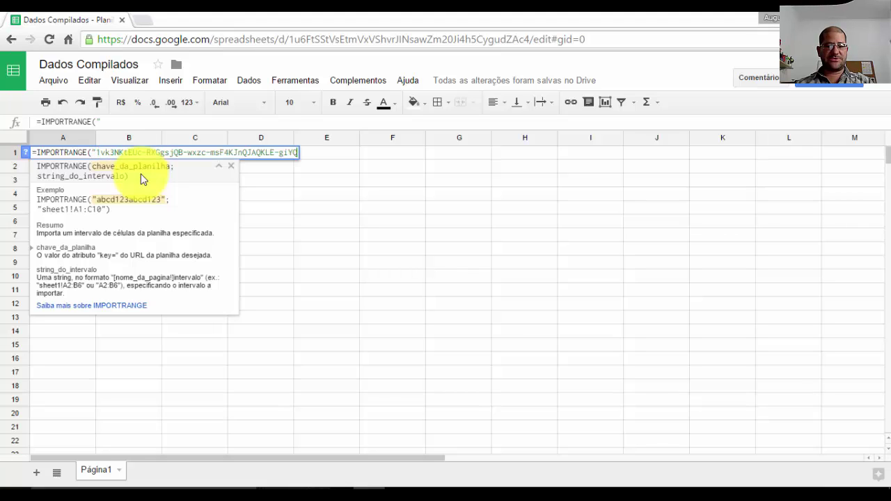
{"action": "type", "text": "\""}
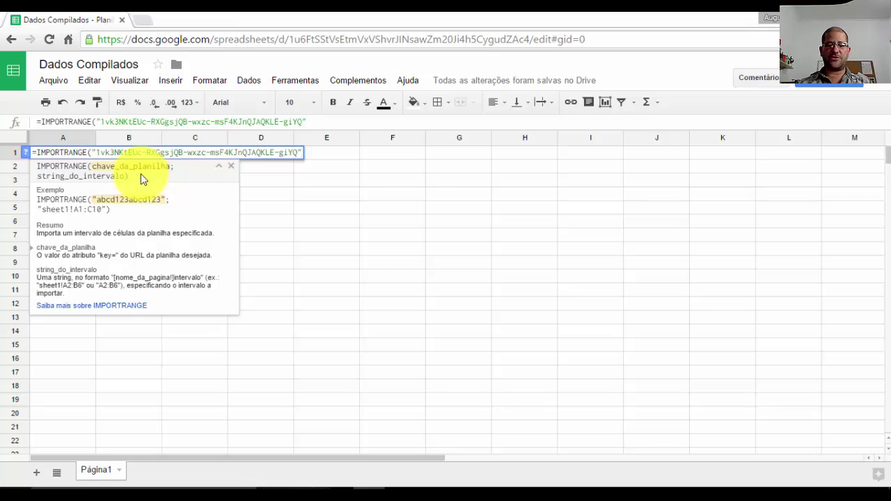
{"action": "type", "text": ";M"}
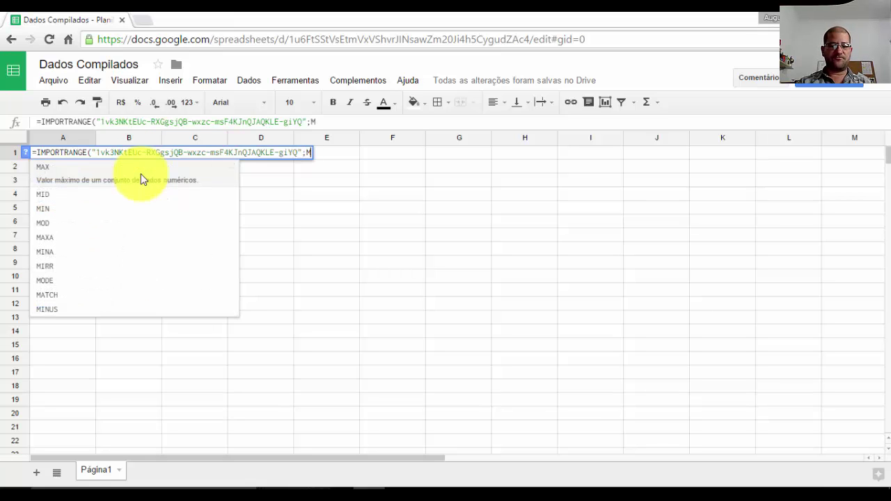
{"action": "key", "text": "BackSpace"}
{"action": "type", "text": "\""}
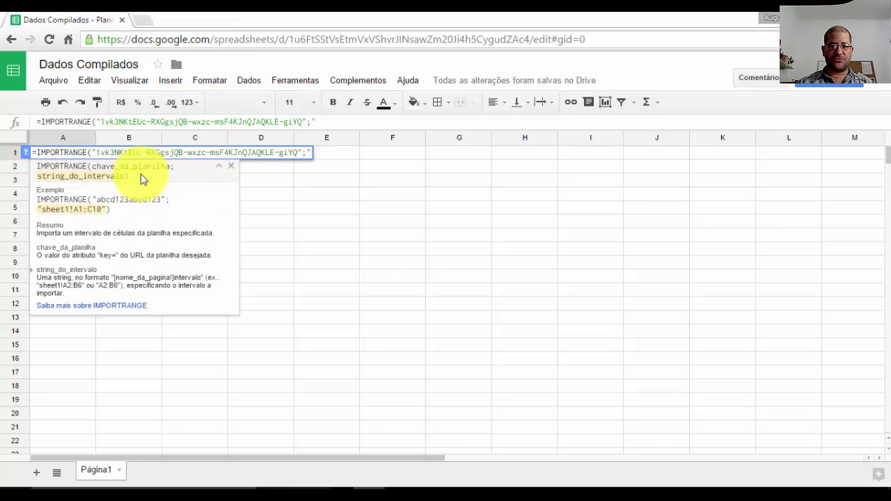
{"action": "type", "text": "Matr"}
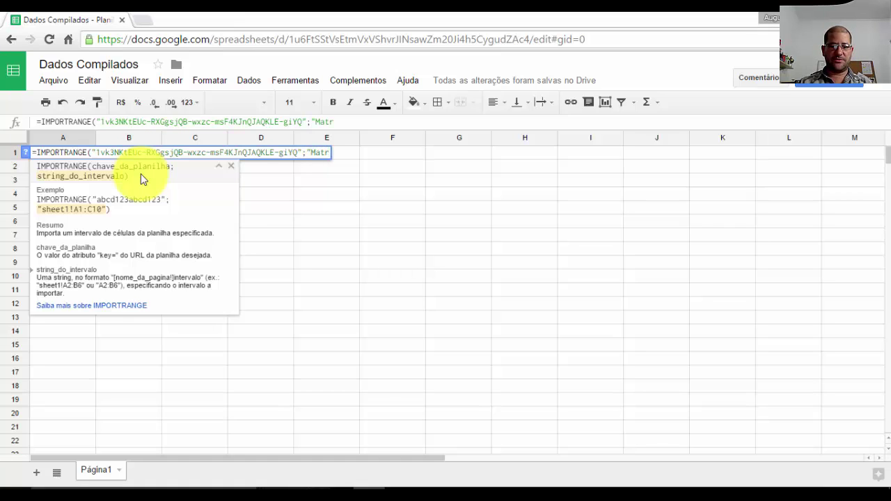
{"action": "type", "text": "iz!"}
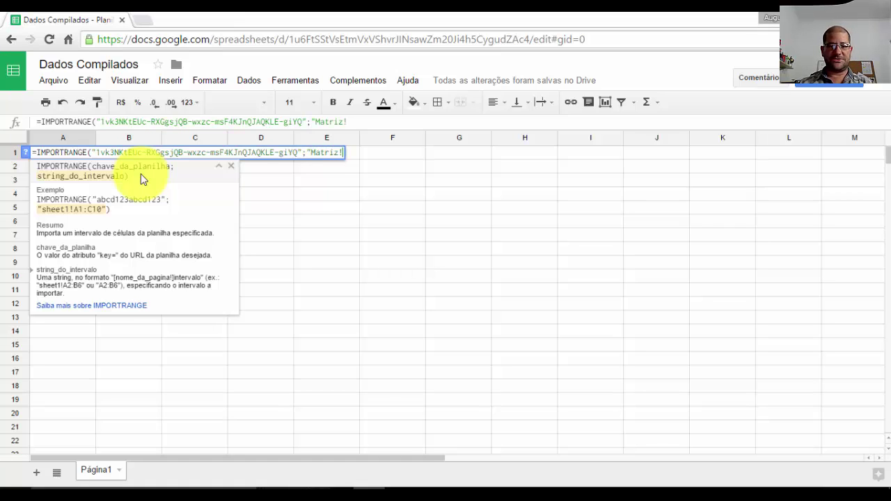
{"action": "type", "text": "A"}
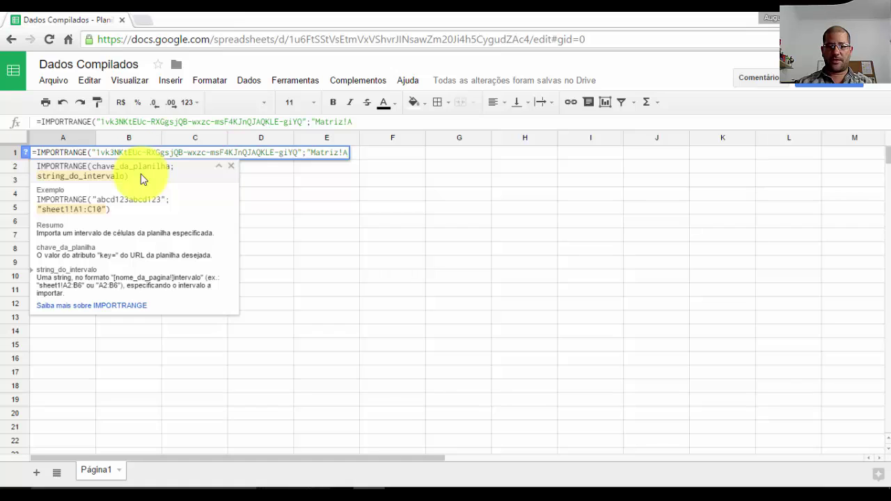
{"action": "type", "text": ":d"}
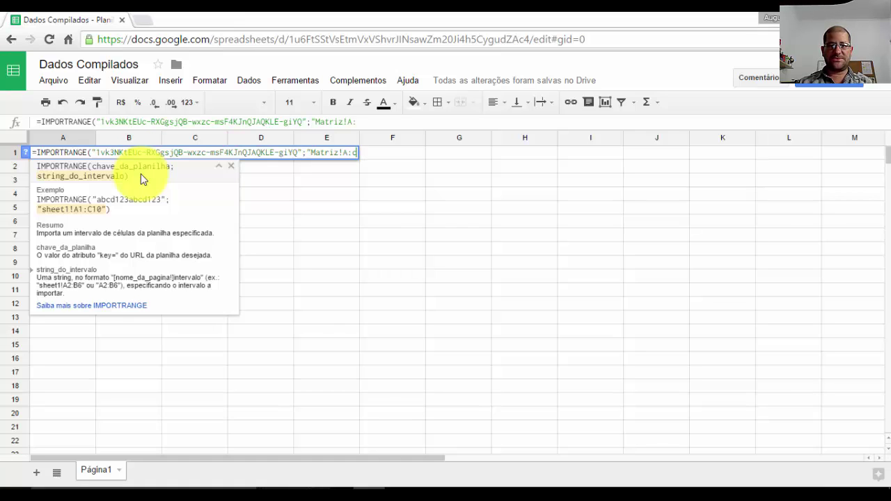
{"action": "key", "text": "BackSpace"}
{"action": "type", "text": "C"}
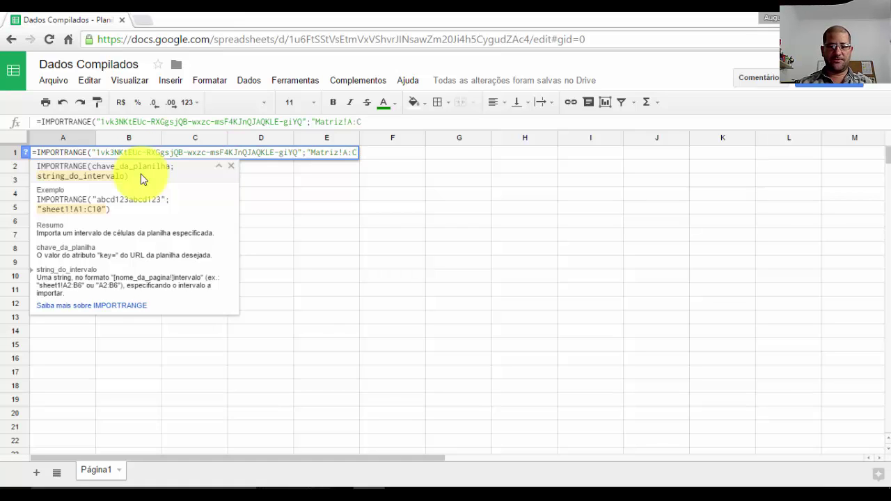
{"action": "type", "text": "\""}
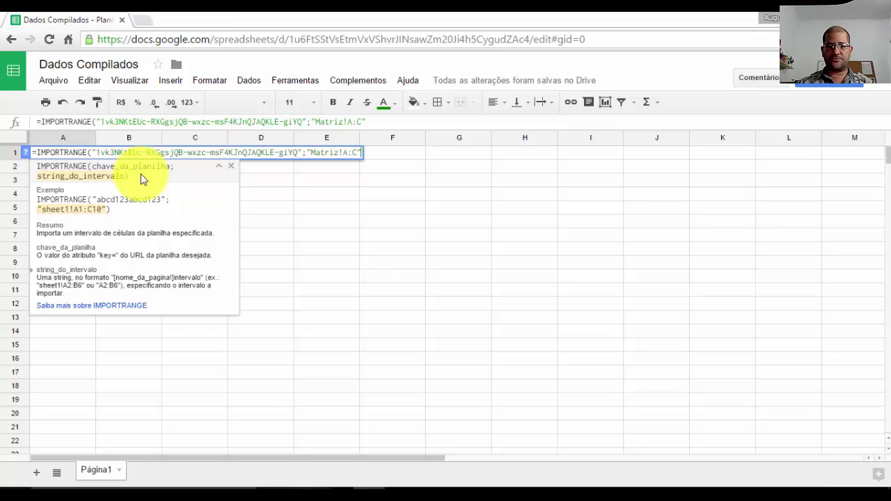
{"action": "key", "text": "Return"}
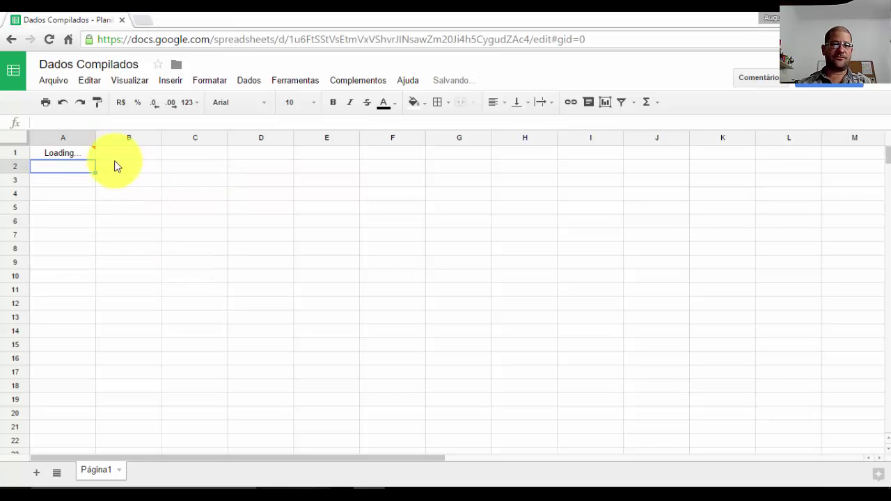
{"action": "left_click", "coordinate": [82, 155]}
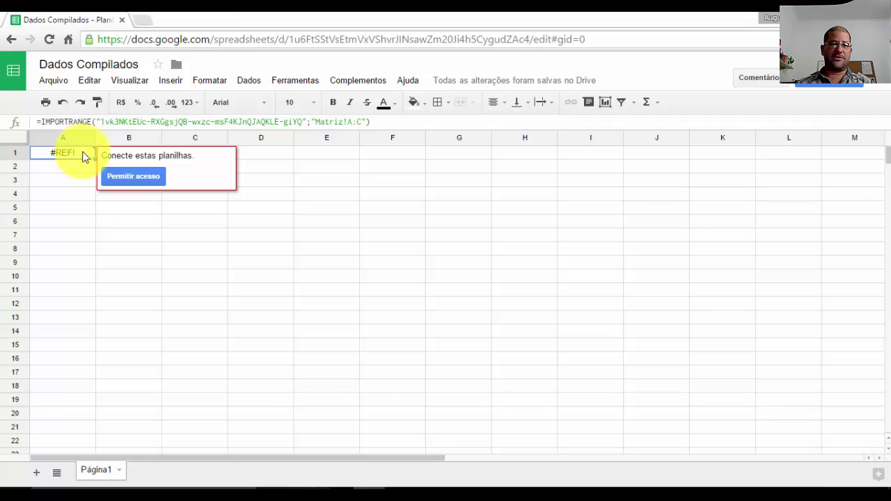
{"action": "left_click", "coordinate": [139, 177]}
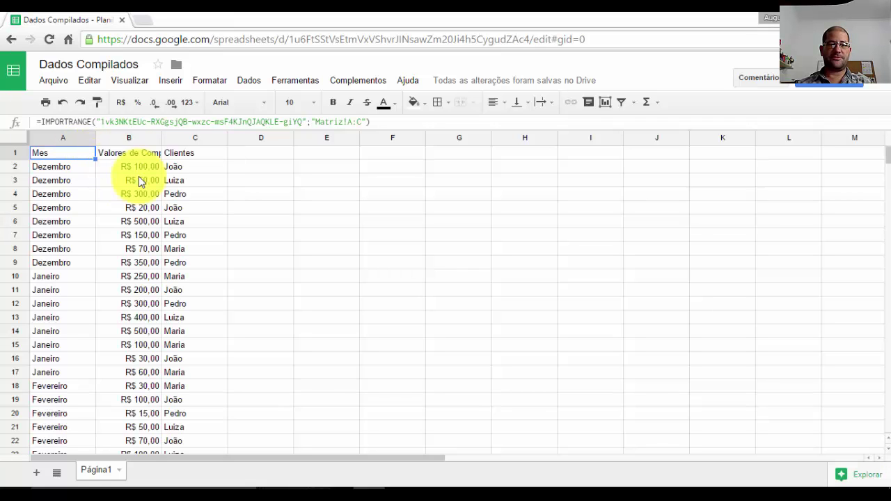
{"action": "scroll", "coordinate": [136, 184], "scroll_direction": "down", "scroll_amount": 5}
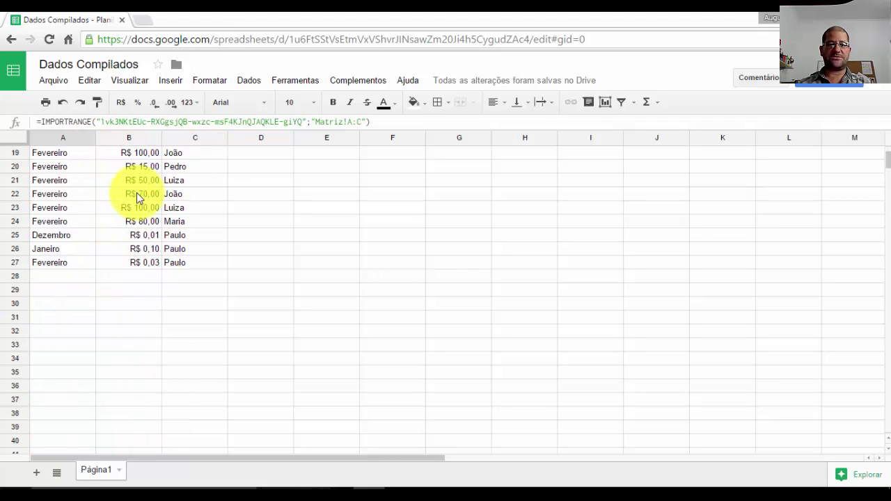
{"action": "scroll", "coordinate": [126, 214], "scroll_direction": "up", "scroll_amount": 5}
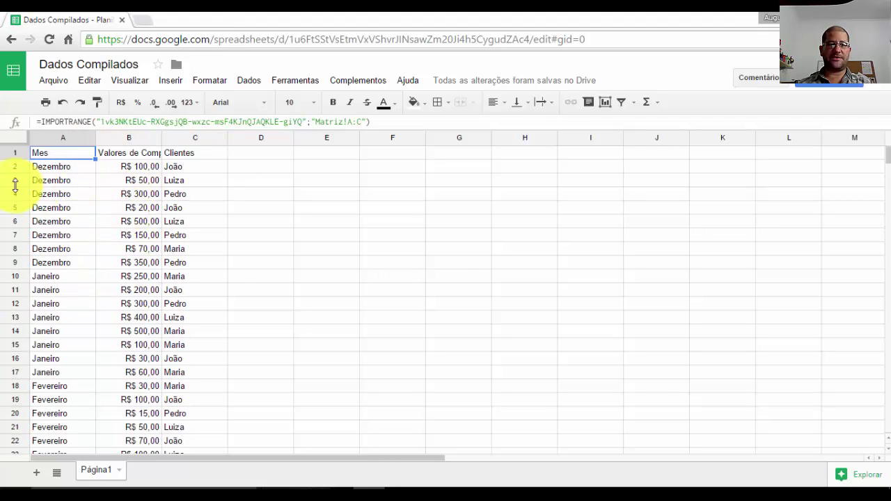
- Clear A1 and retype it as =QUERY(IMPORTRANGE(master key;"Matriz!A:C"); starting the select clause
{"action": "key", "text": "Delete"}
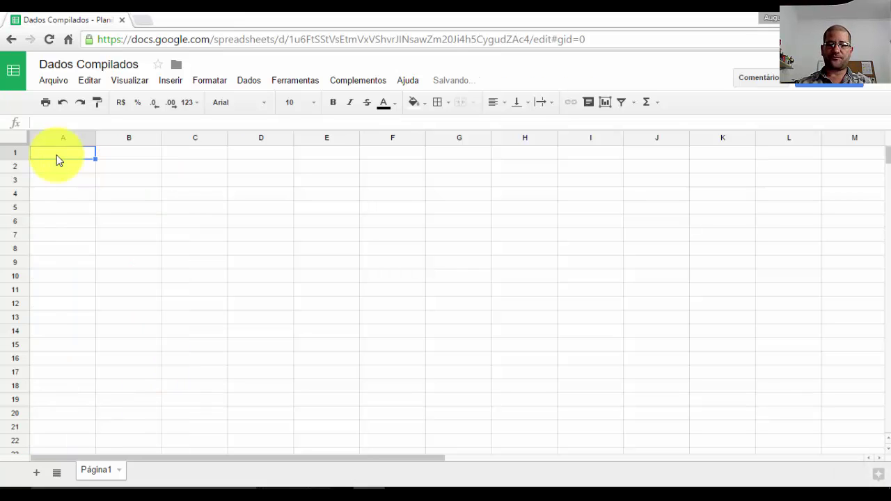
{"action": "type", "text": "="}
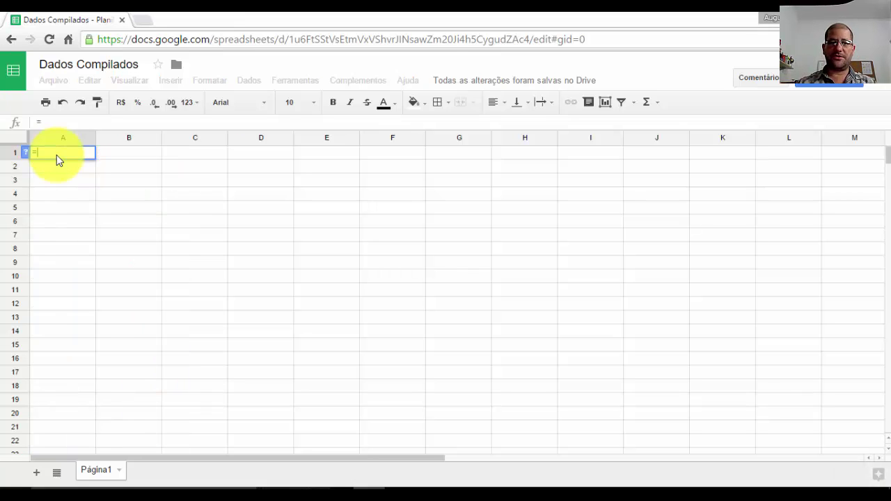
{"action": "type", "text": "que"}
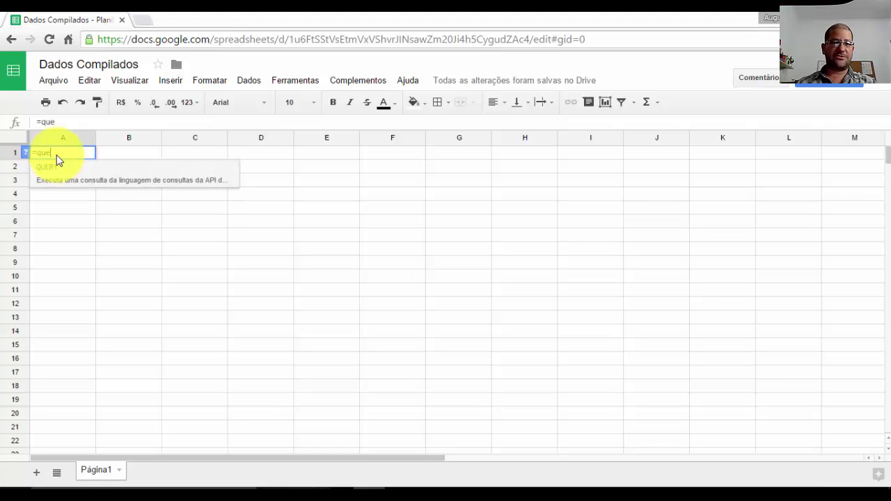
{"action": "left_click", "coordinate": [55, 169]}
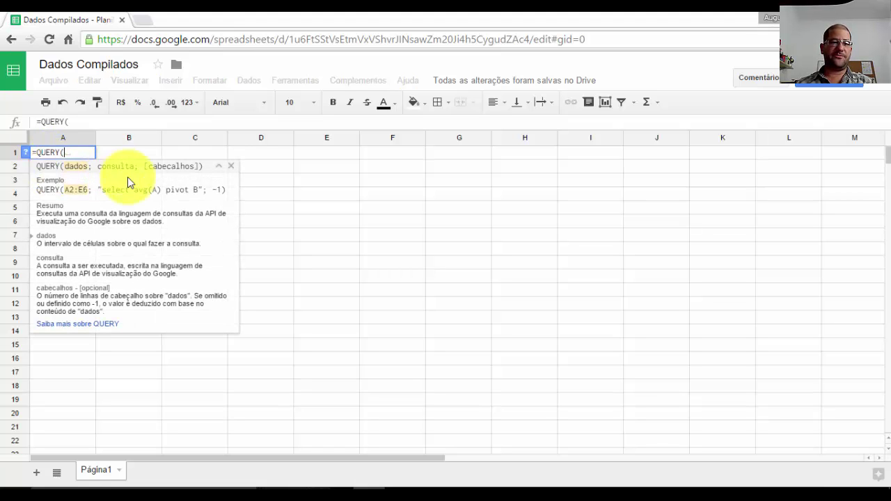
{"action": "type", "text": "impor"}
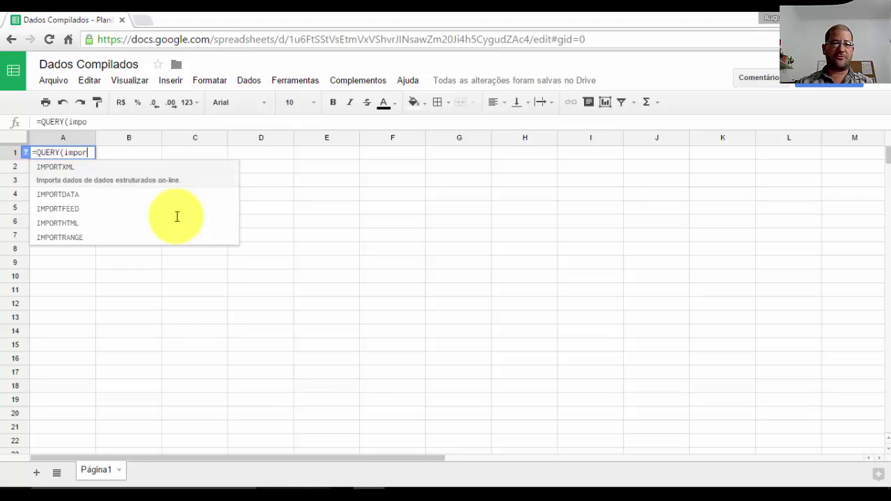
{"action": "left_click", "coordinate": [98, 238]}
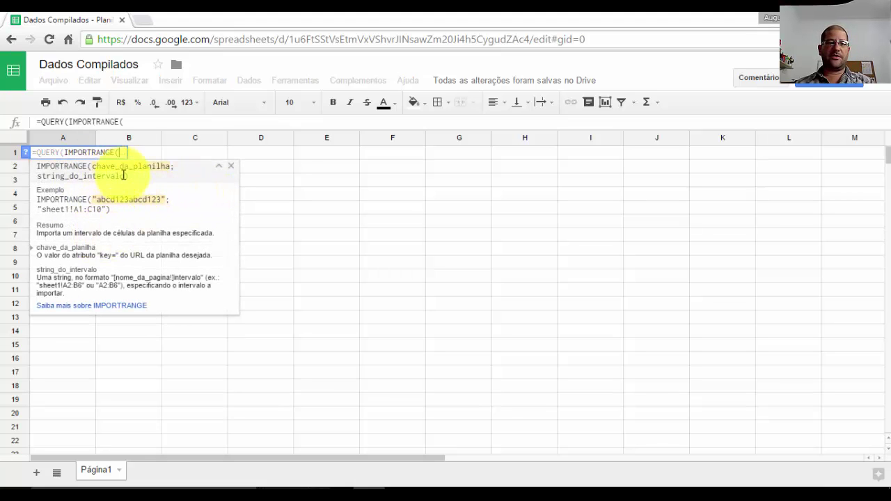
{"action": "type", "text": "\""}
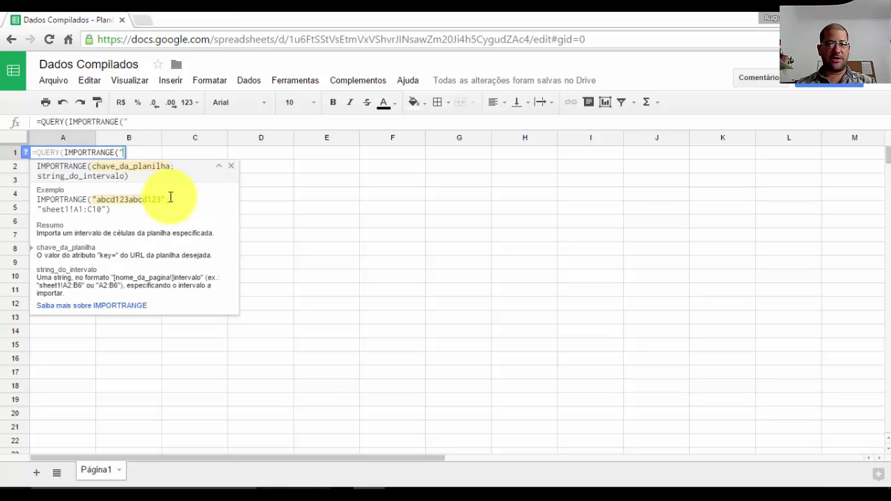
{"action": "type", "text": "\""}
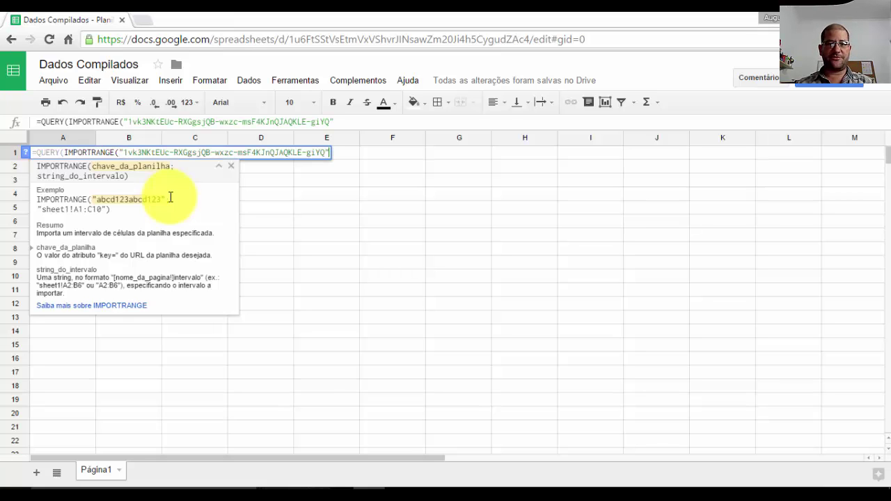
{"action": "type", "text": ";"}
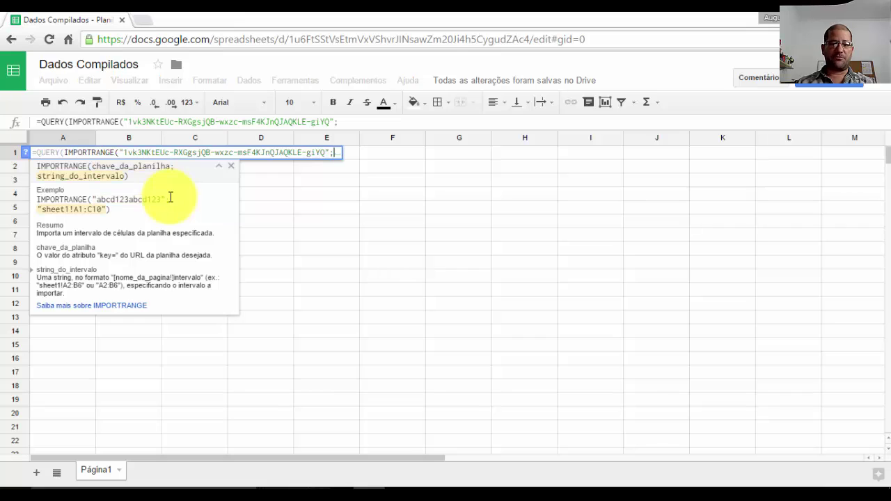
{"action": "type", "text": "\"Ma"}
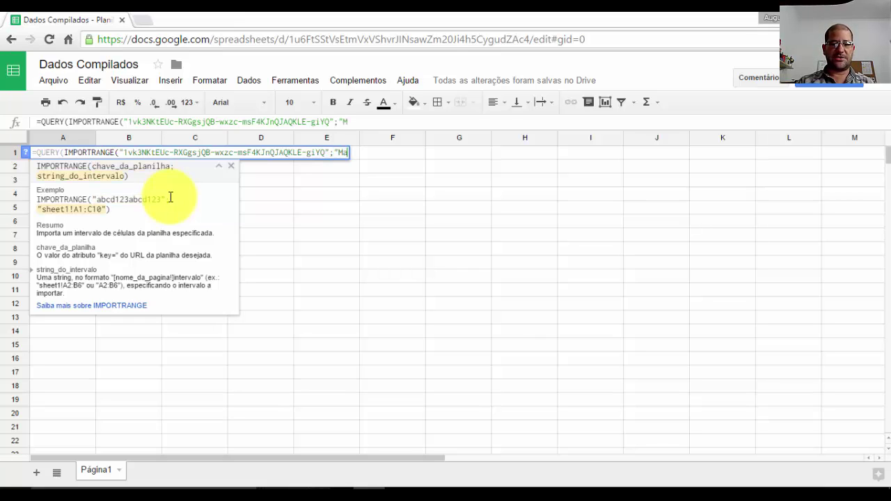
{"action": "type", "text": "triz"}
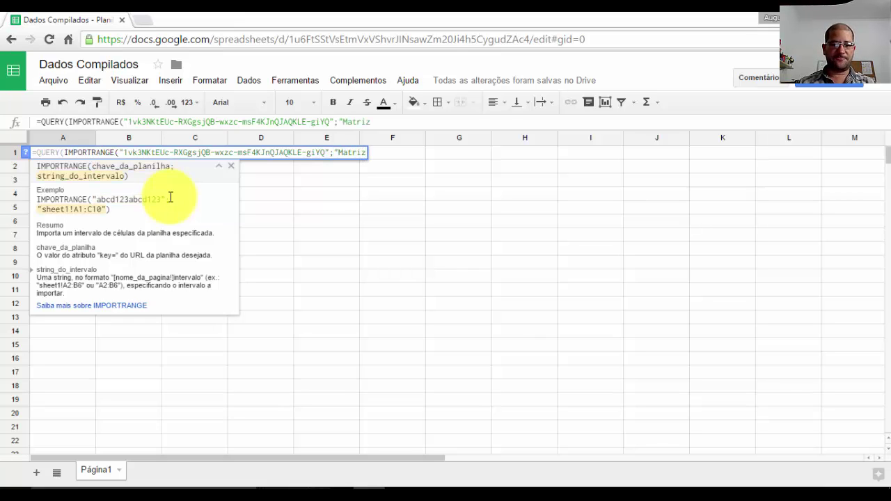
{"action": "type", "text": "!A"}
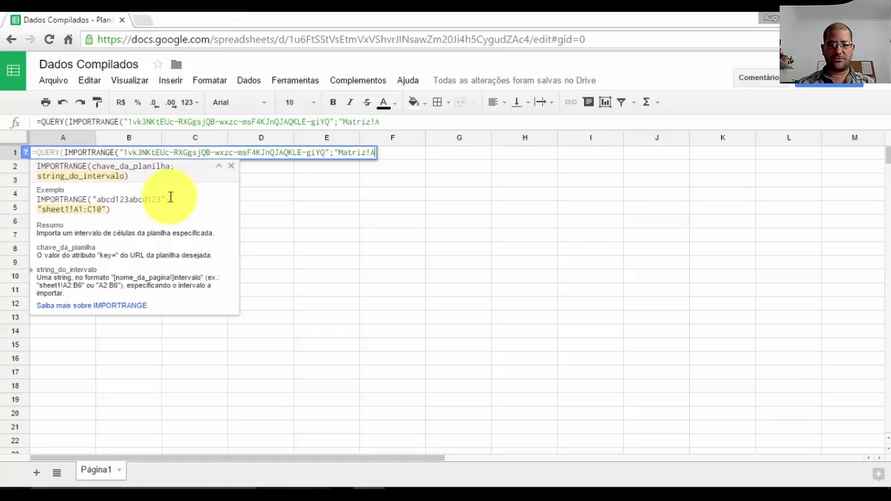
{"action": "type", "text": ":c"}
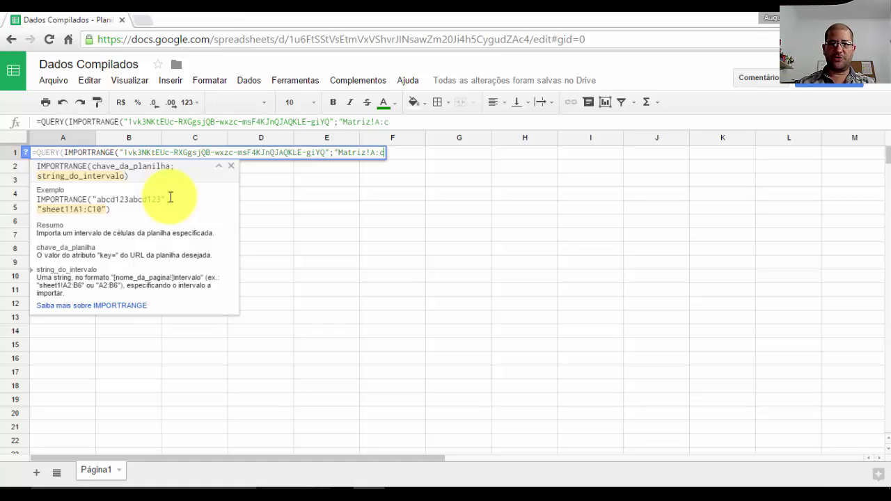
{"action": "key", "text": "BackSpace"}
{"action": "type", "text": "C"}
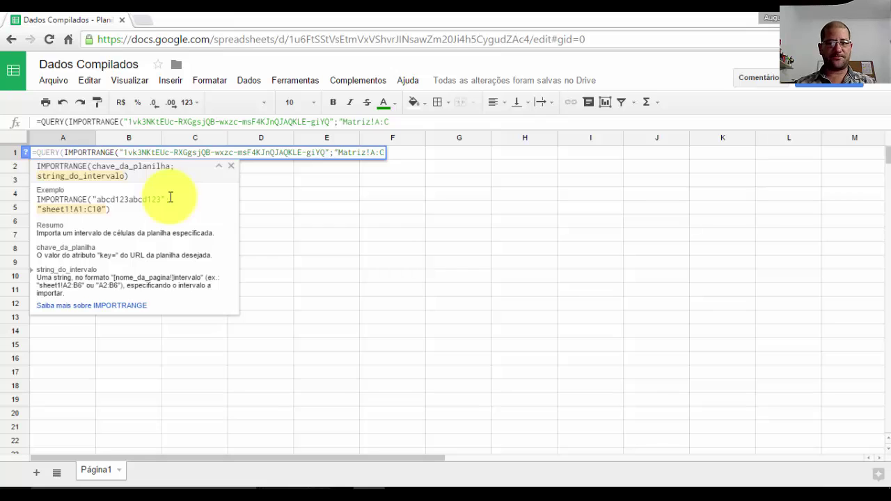
{"action": "type", "text": "\""}
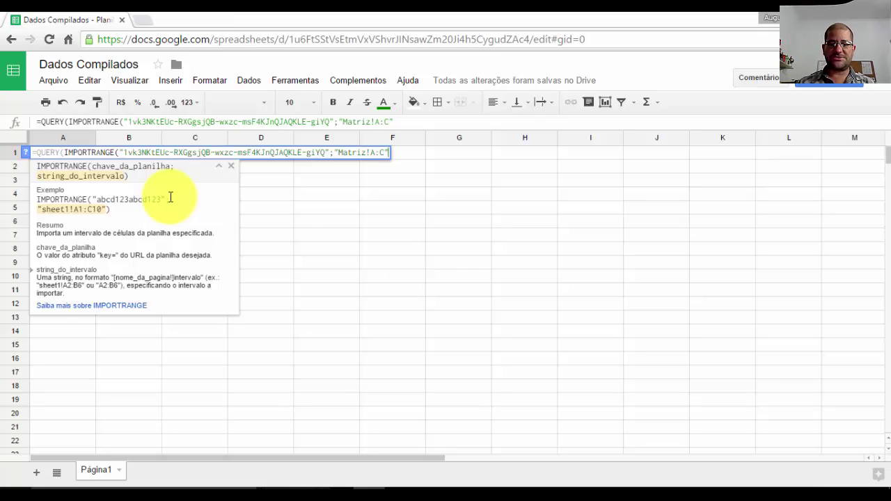
{"action": "type", "text": ")"}
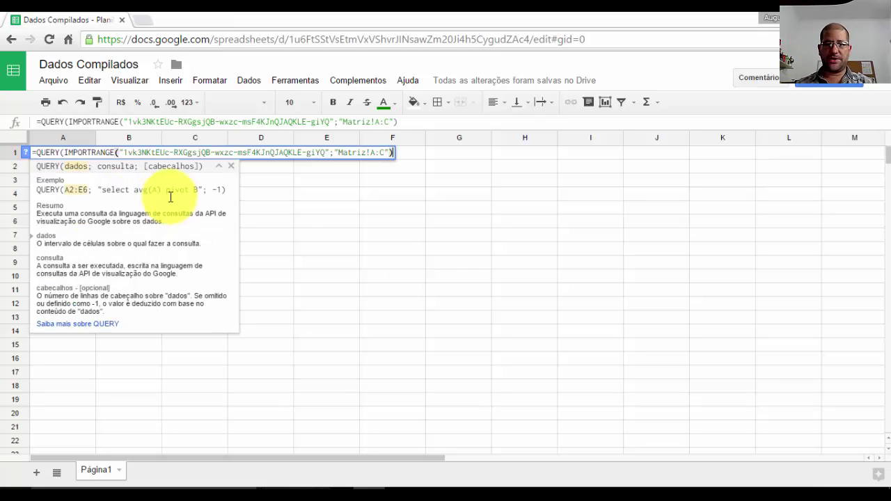
{"action": "type", "text": ";"}
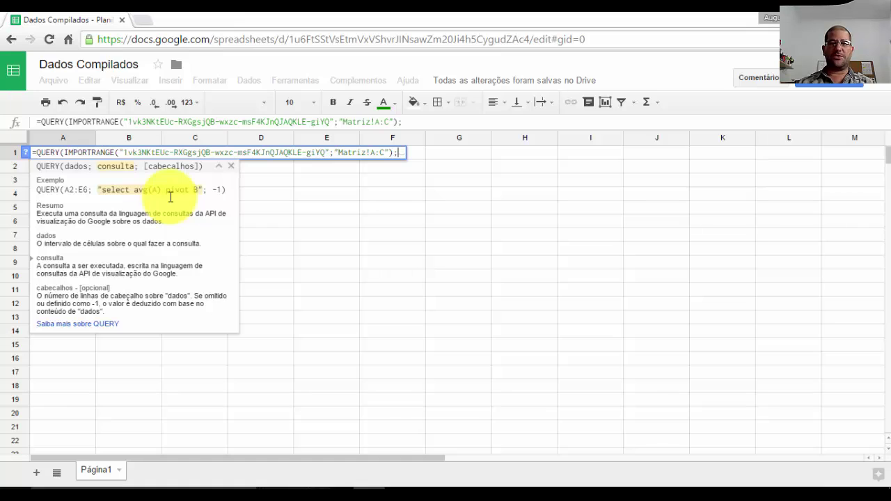
{"action": "type", "text": "\""}
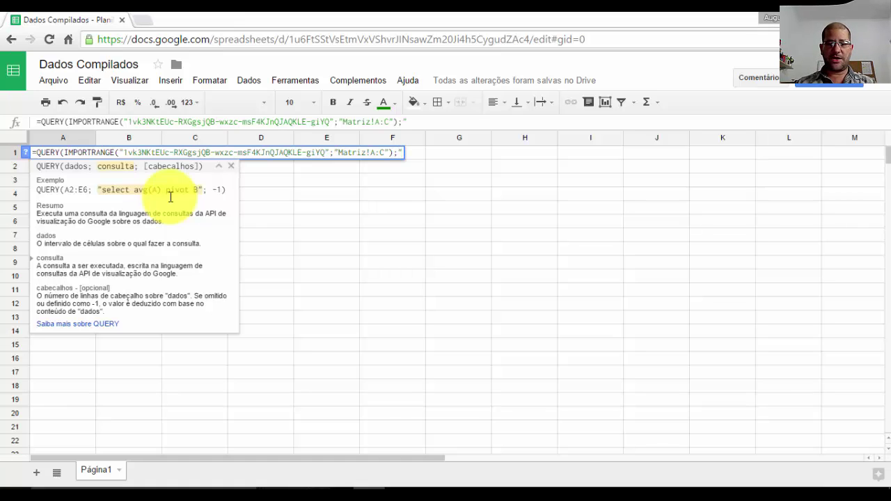
{"action": "type", "text": "seleci"}
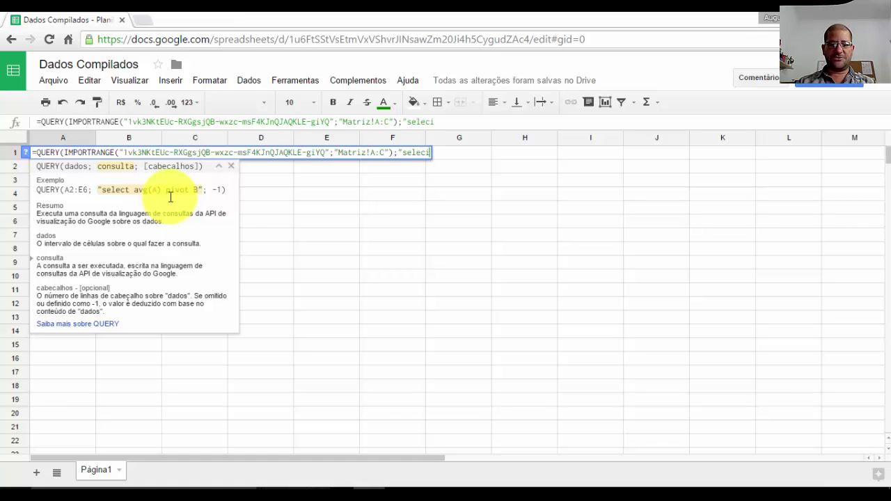
- Complete the query text "select Col1, sum(Col2) group by Col1 pivot Col3" and close the formula
{"action": "key", "text": "BackSpace"}
{"action": "type", "text": "t"}
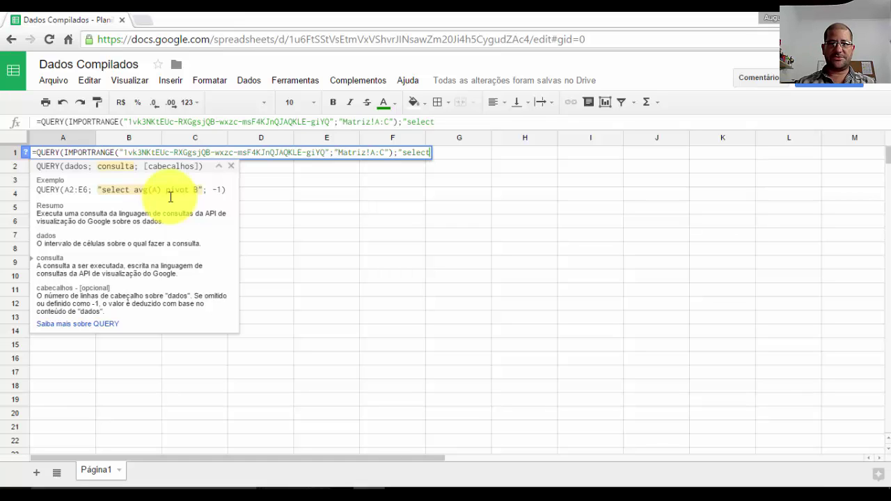
{"action": "type", "text": " Col"}
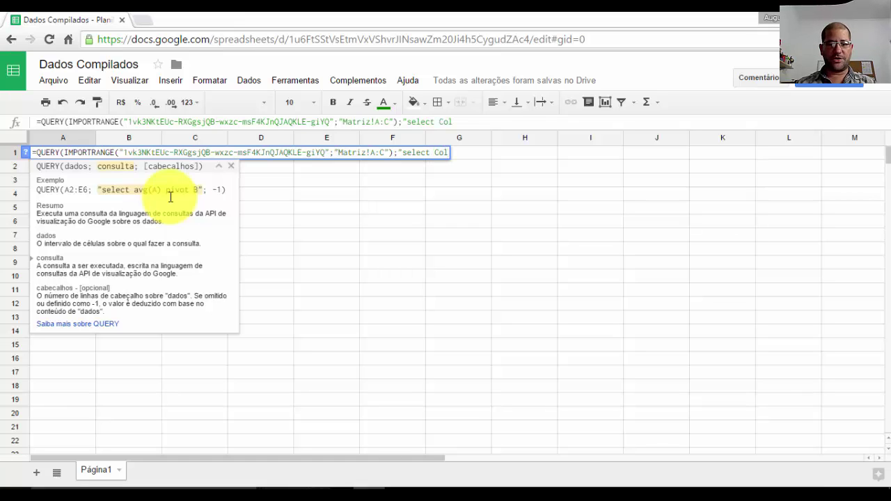
{"action": "type", "text": "1"}
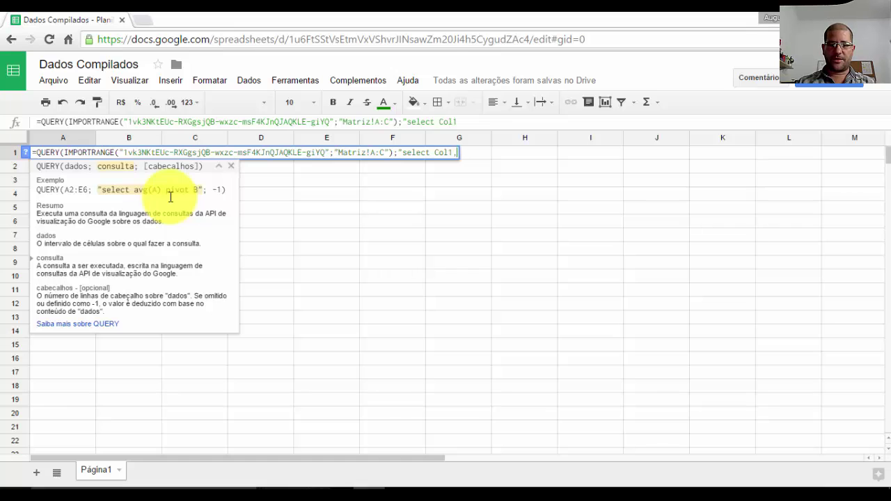
{"action": "type", "text": ", sum("}
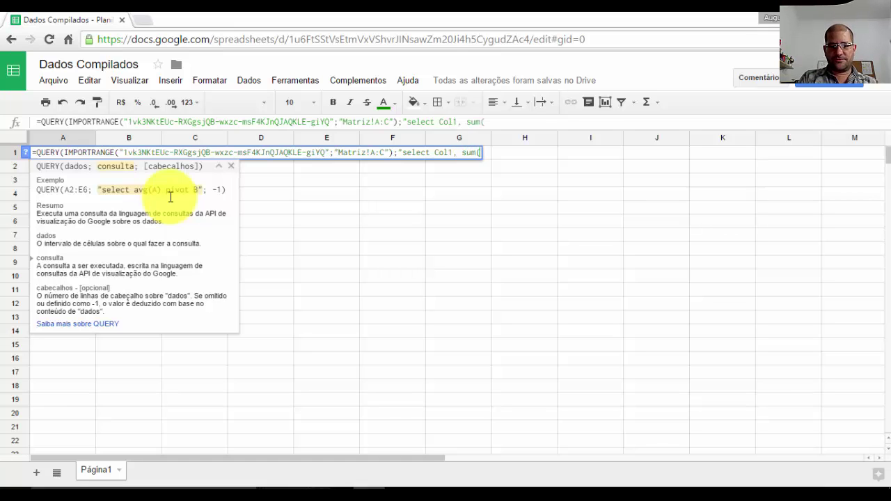
{"action": "type", "text": "Col2"}
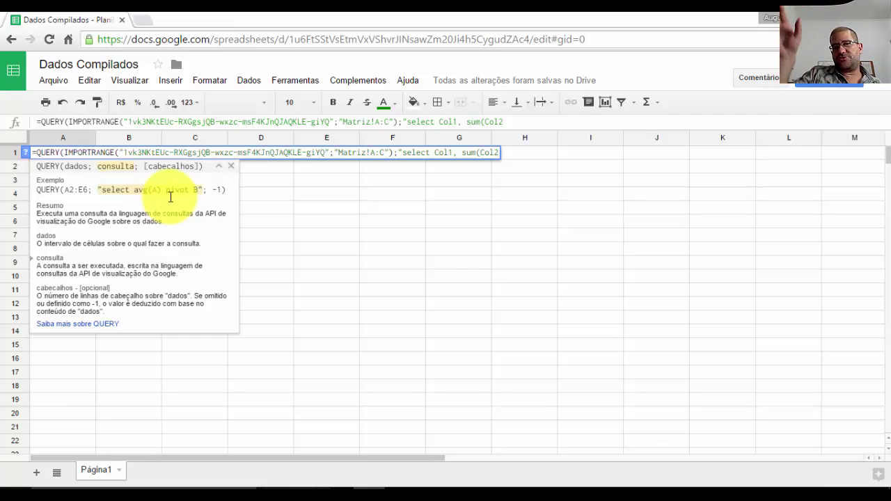
{"action": "type", "text": ")"}
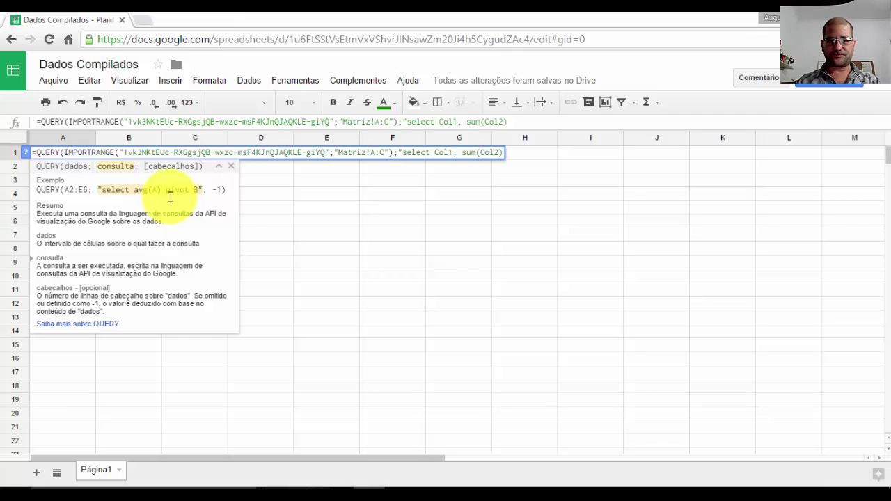
{"action": "type", "text": " grup"}
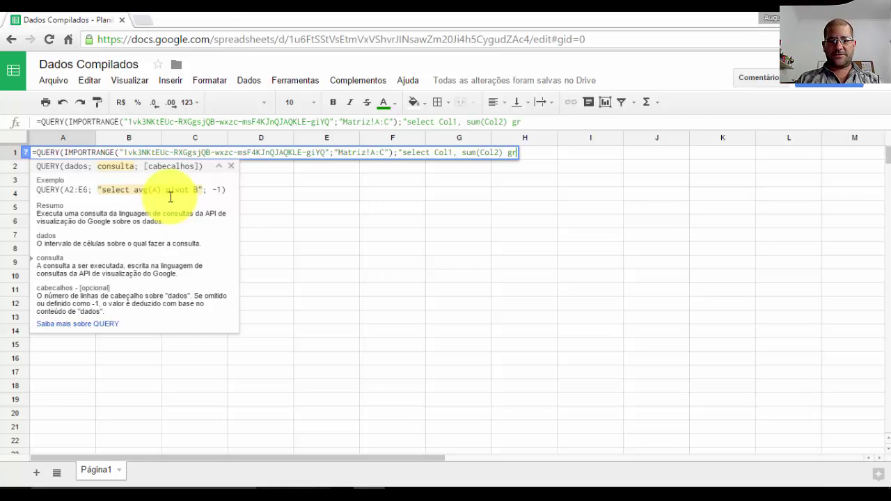
{"action": "key", "text": "BackSpace"}
{"action": "key", "text": "BackSpace"}
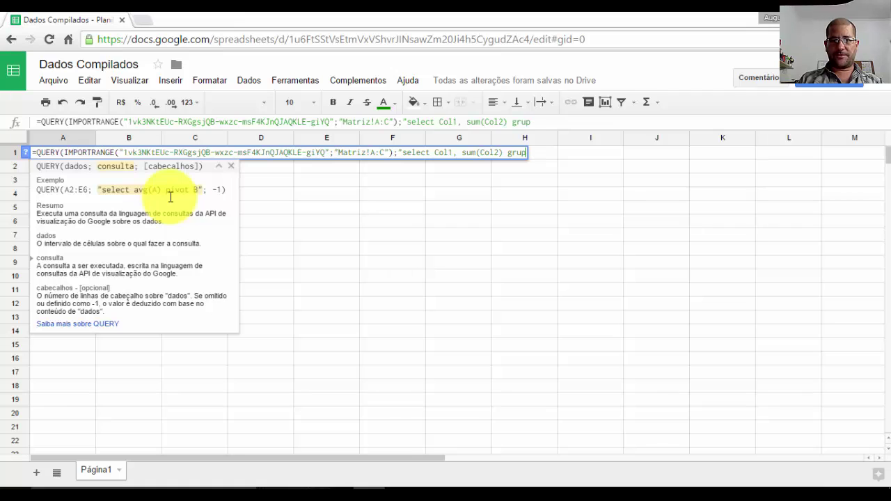
{"action": "key", "text": "BackSpace"}
{"action": "type", "text": "ou"}
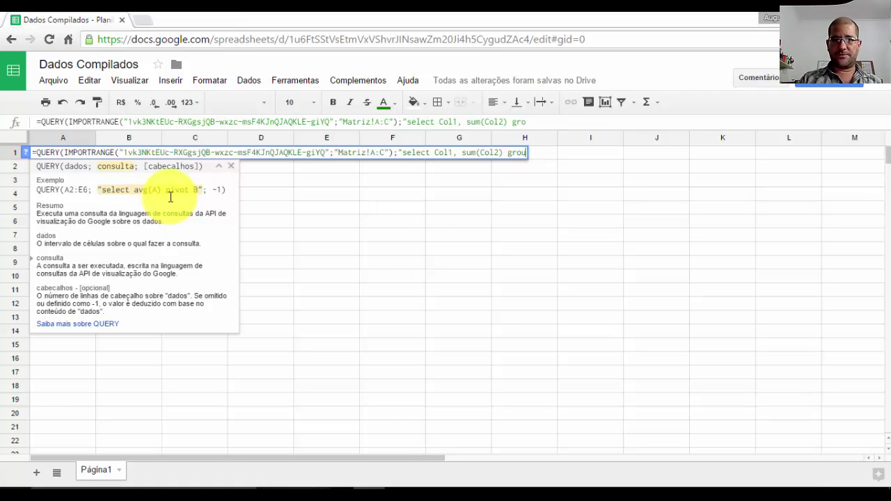
{"action": "type", "text": "p by Cole"}
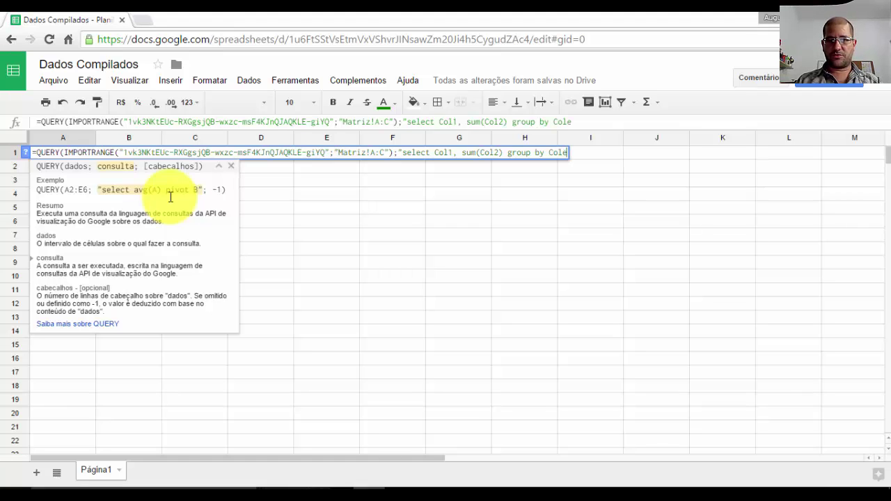
{"action": "key", "text": "BackSpace"}
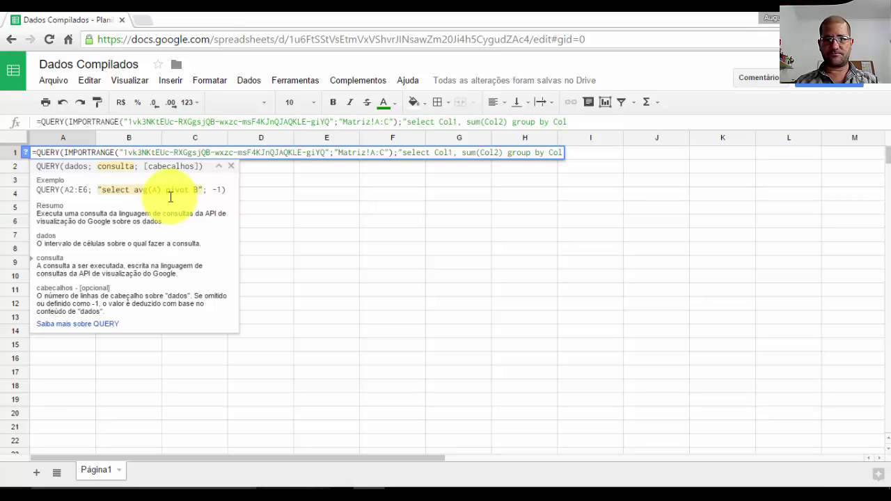
{"action": "type", "text": "1"}
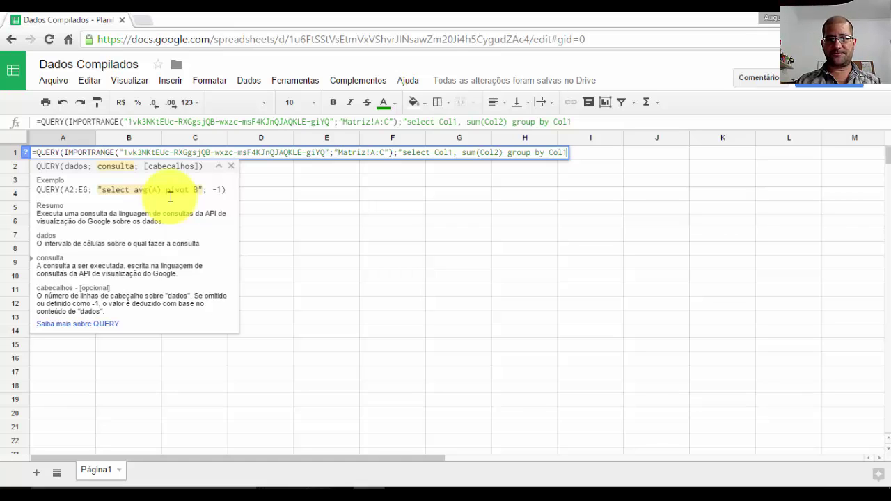
{"action": "type", "text": " pivot"}
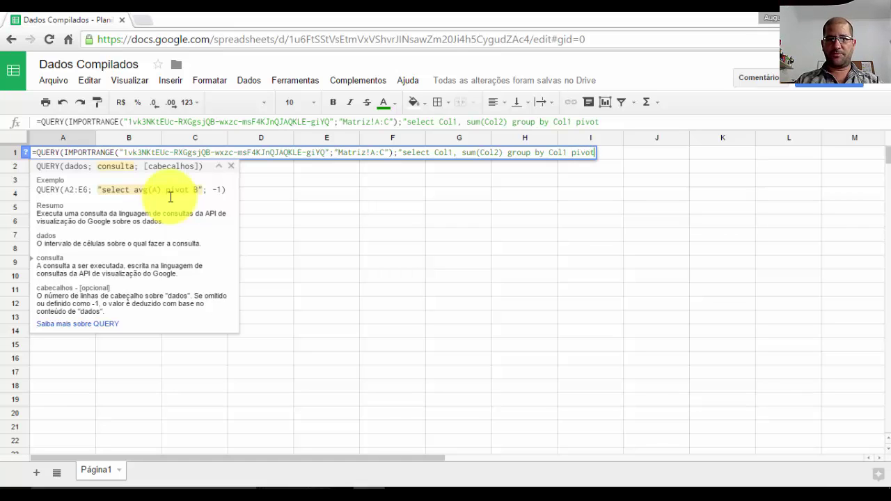
{"action": "type", "text": " Col3"}
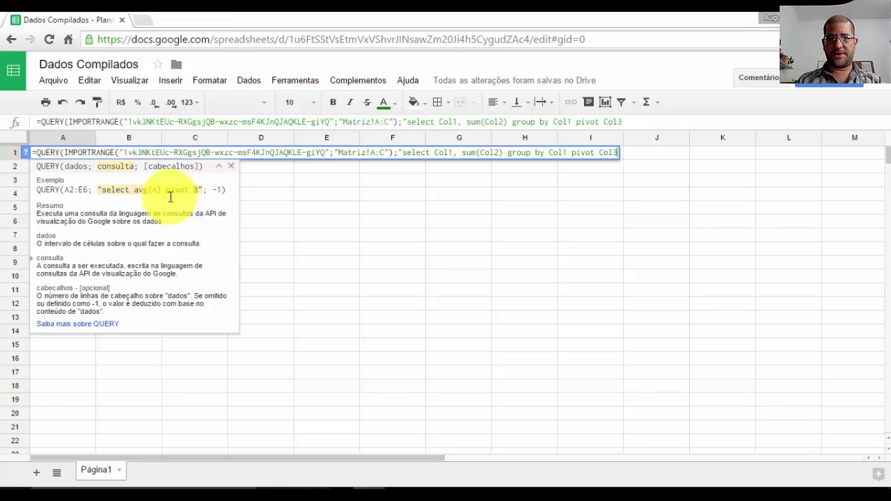
{"action": "type", "text": "\""}
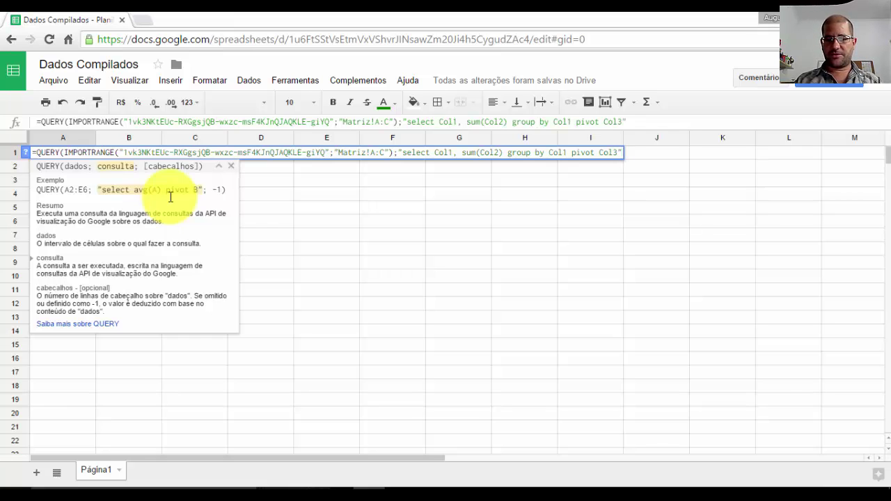
{"action": "type", "text": ";)"}
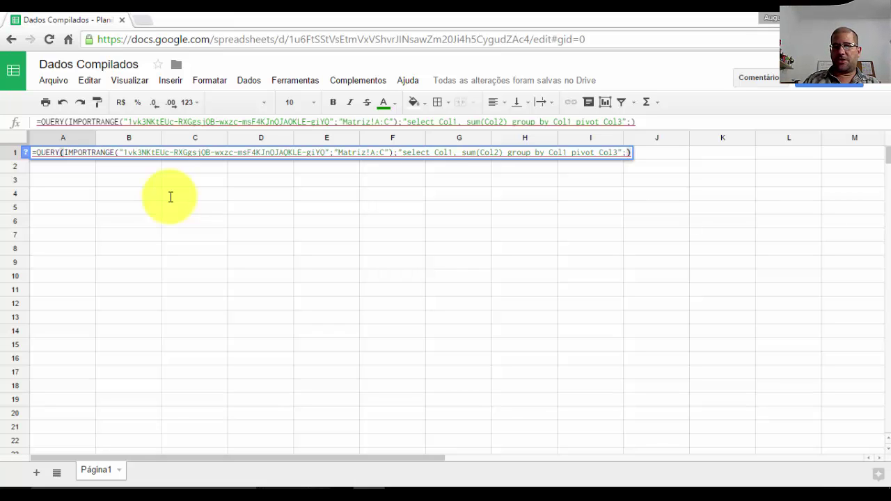
- Commit the QUERY pivot in A1, then select and copy the client table from Notepad
{"action": "key", "text": "Return"}
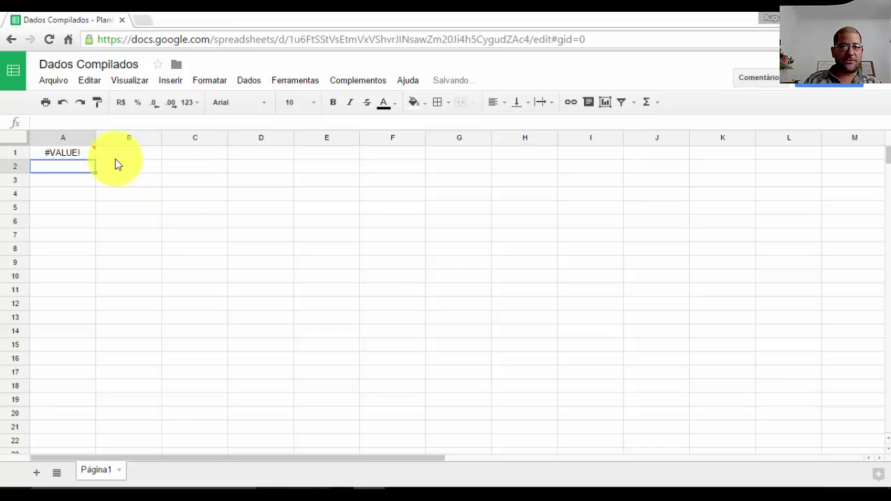
{"action": "left_click", "coordinate": [90, 155]}
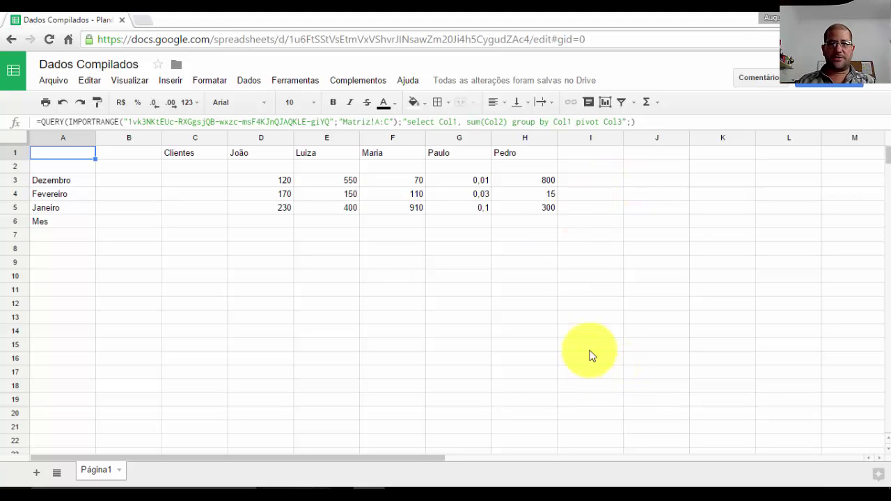
{"action": "left_click", "coordinate": [816, 17]}
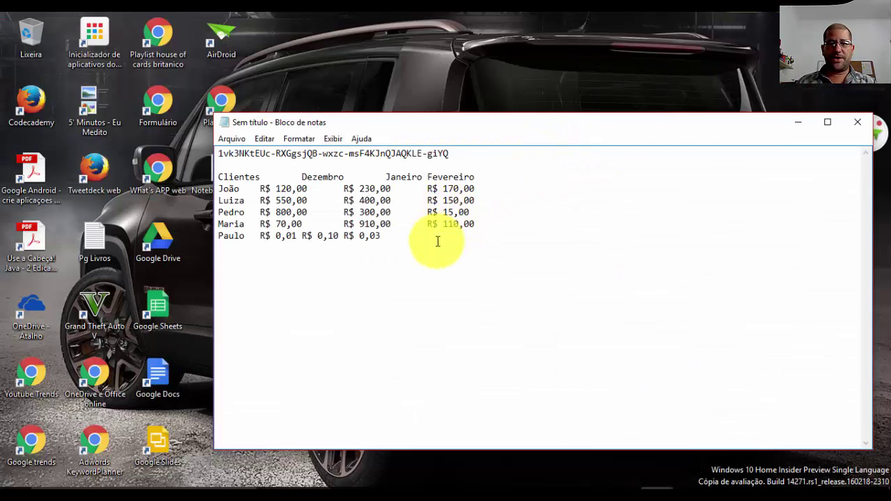
{"action": "left_click", "coordinate": [414, 238]}
{"action": "left_click_drag", "start_coordinate": [414, 238], "coordinate": [216, 174]}
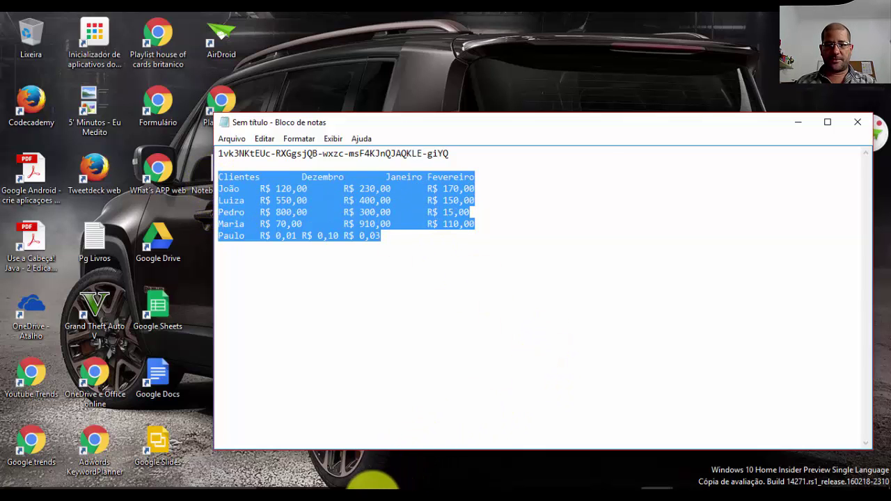
{"action": "left_click", "coordinate": [369, 495]}
- Paste the Notepad client table at B8 below the pivot, undoing an initial paste at J3
{"action": "left_click", "coordinate": [367, 264]}
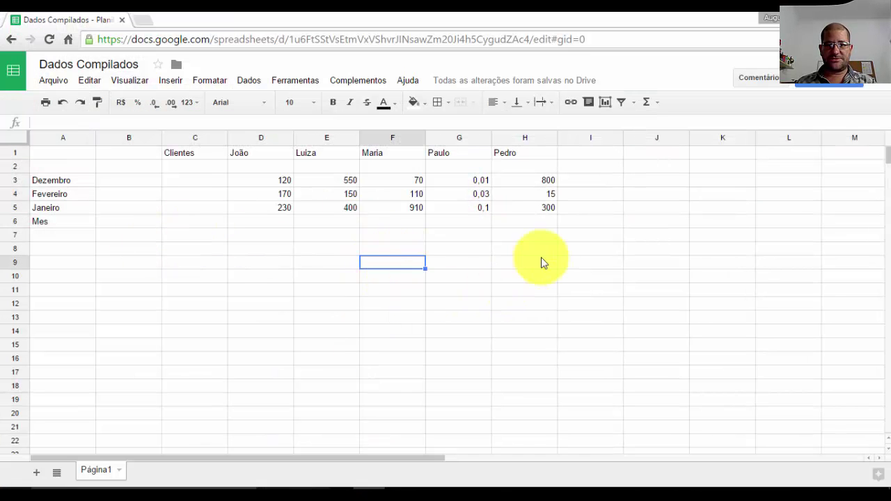
{"action": "left_click", "coordinate": [541, 261]}
{"action": "left_click", "coordinate": [634, 180]}
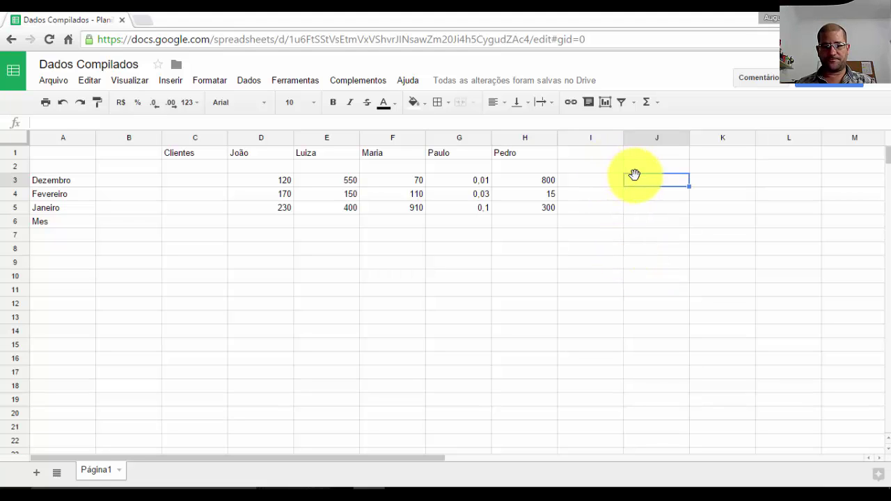
{"action": "type", "text": "Clientes\tDezembro\tJaneiro\tFevereiro João\tR$120,00\tR$230,00\tR$170,00 Luiza\tR$550,00\tR$400,00\tR$150,00 Pedro\tR$800,00\tR$300,00\tR$15,00 Maria\tR$70,00\tR$910,00\tR$110,00 Paulo\tR$0,01\tR$0,10\tR$0,03"}
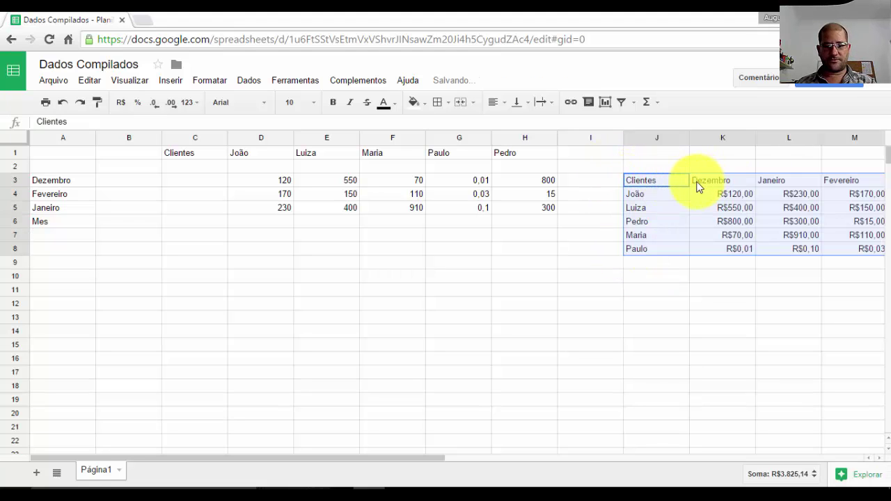
{"action": "key", "text": "ctrl+z"}
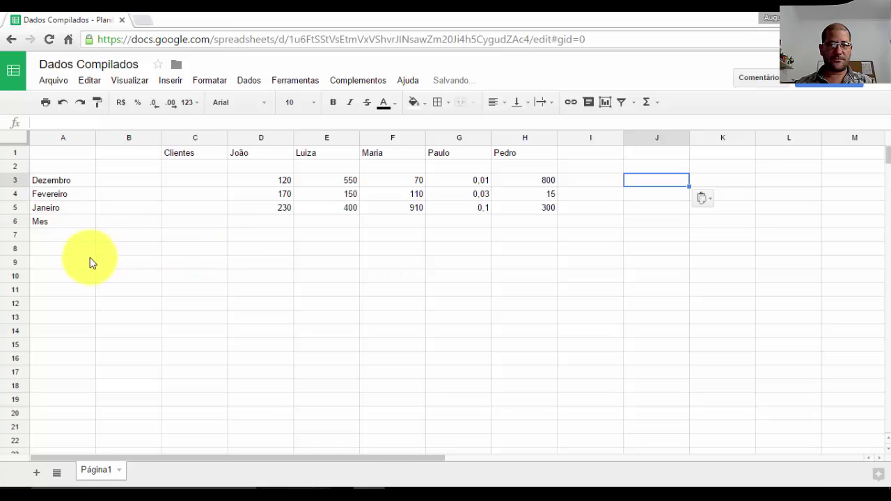
{"action": "left_click", "coordinate": [110, 249]}
{"action": "type", "text": "Clientes\tDezembro\tJaneiro\tFevereiro João\tR$120,00\tR$230,00\tR$170,00 Luiza\tR$550,00\tR$400,00\tR$150,00 Pedro\tR$800,00\tR$300,00\tR$15,00 Maria\tR$70,00\tR$910,00\tR$110,00 Paulo\tR$0,01\tR$0,10\tR$0,03"}
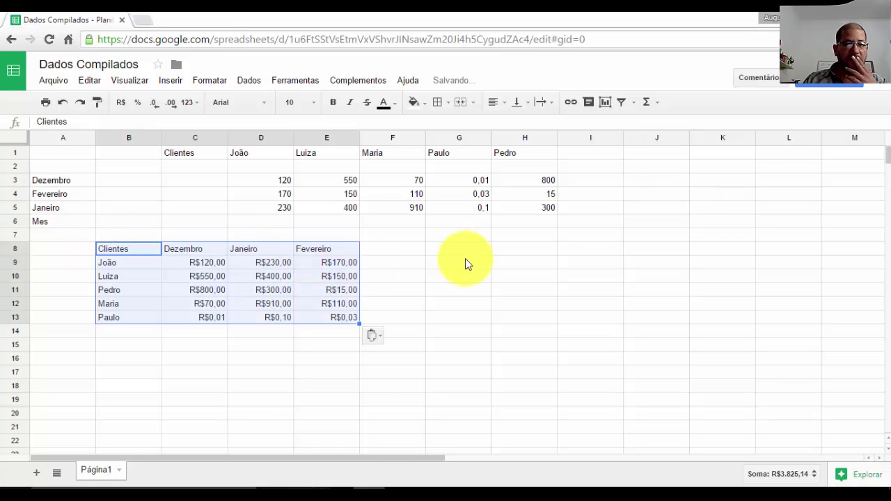
{"action": "left_click", "coordinate": [138, 251]}
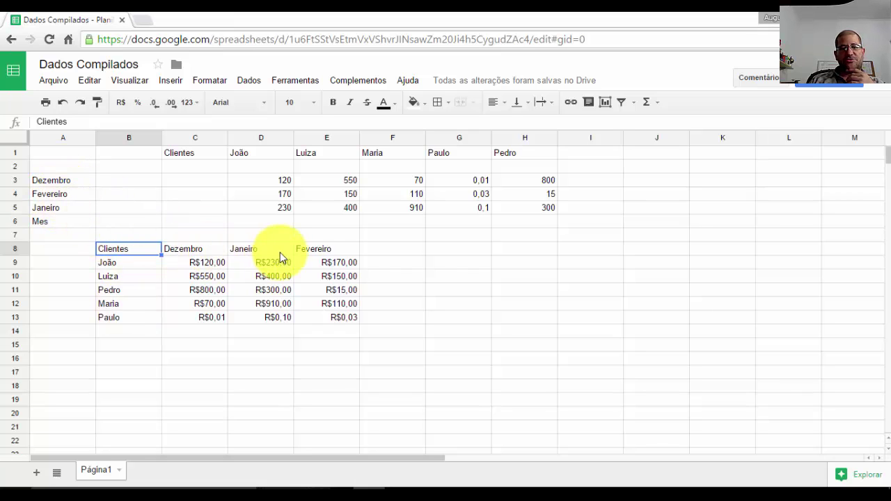
{"action": "left_click", "coordinate": [68, 181]}
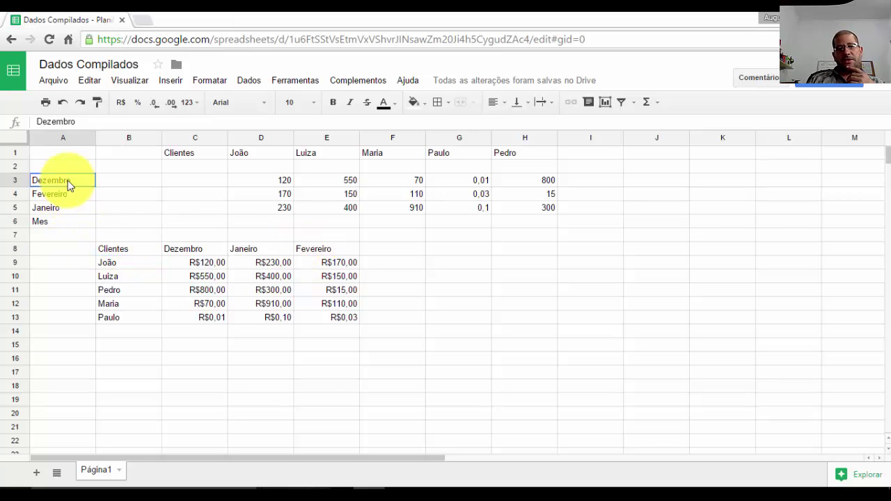
{"action": "left_click_drag", "start_coordinate": [68, 197], "coordinate": [68, 207]}
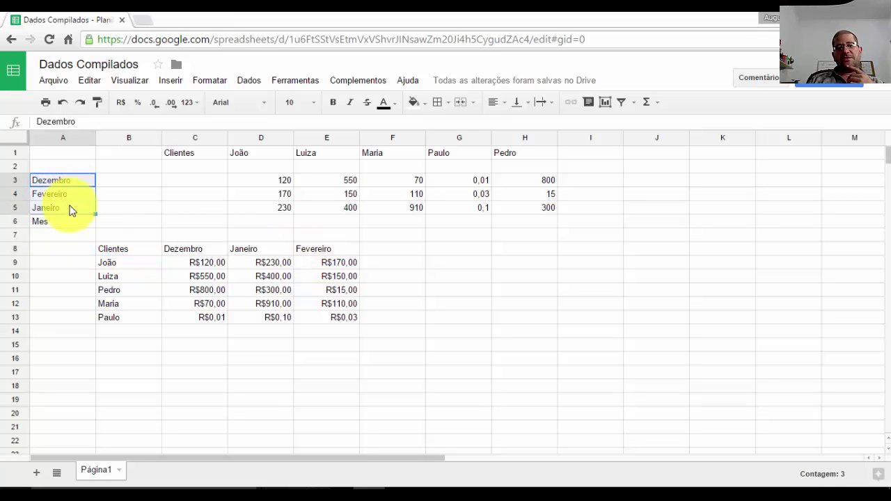
{"action": "left_click", "coordinate": [69, 206]}
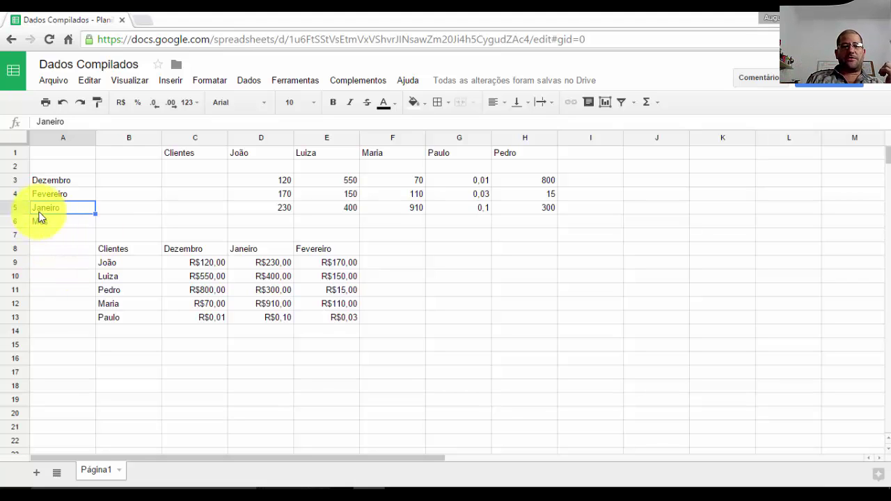
{"action": "left_click", "coordinate": [21, 192]}
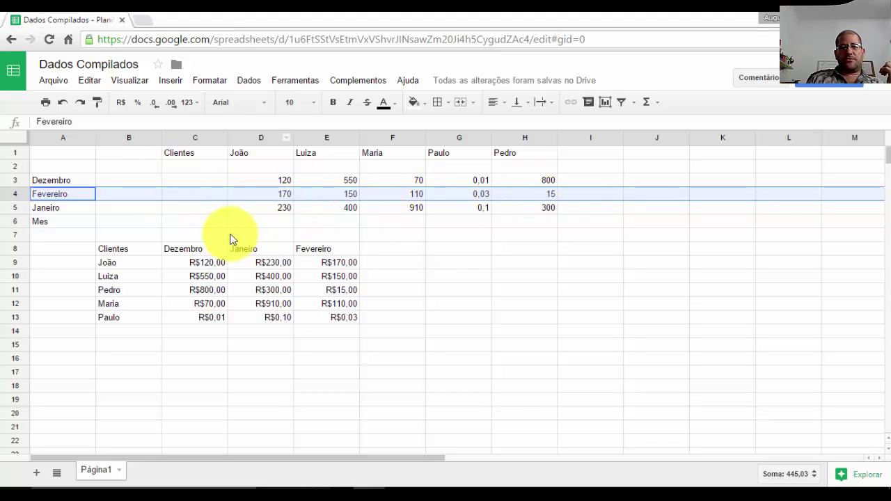
{"action": "left_click_drag", "start_coordinate": [246, 152], "coordinate": [261, 210]}
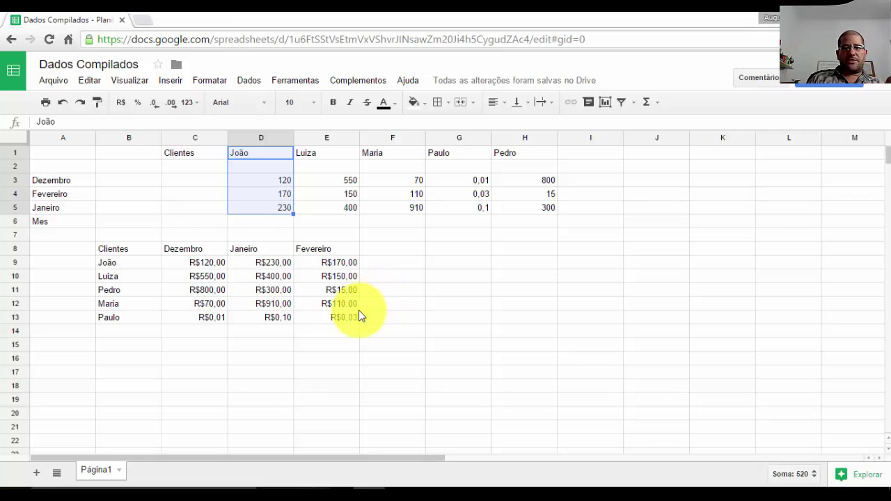
{"action": "left_click", "coordinate": [101, 183]}
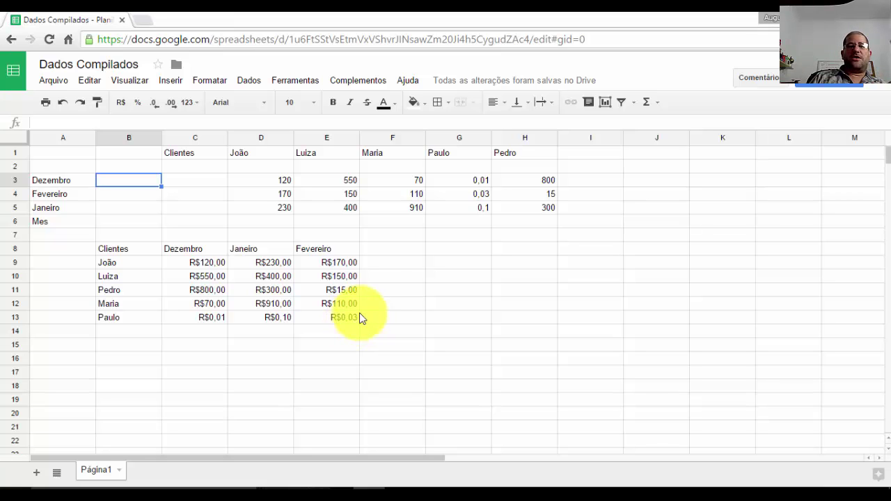
{"action": "left_click", "coordinate": [345, 180]}
{"action": "left_click", "coordinate": [342, 199]}
{"action": "left_click", "coordinate": [346, 207]}
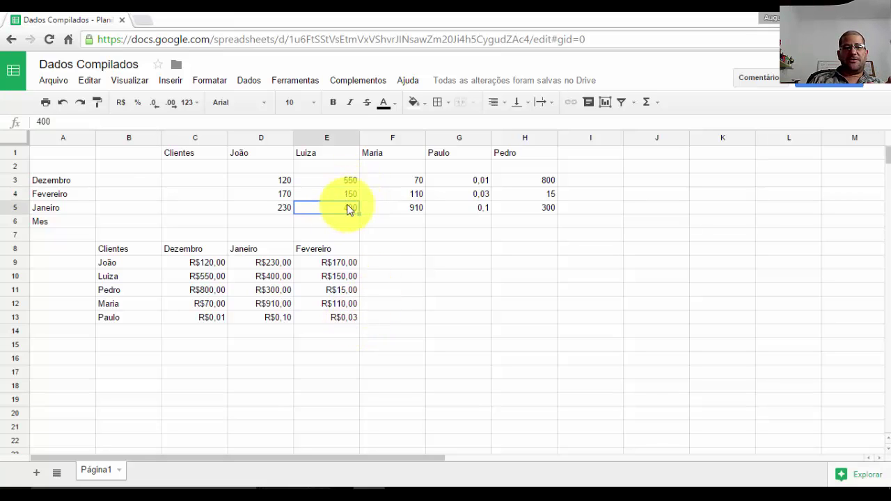
{"action": "left_click", "coordinate": [400, 194]}
{"action": "left_click", "coordinate": [474, 180]}
{"action": "left_click", "coordinate": [477, 207]}
{"action": "left_click", "coordinate": [543, 180]}
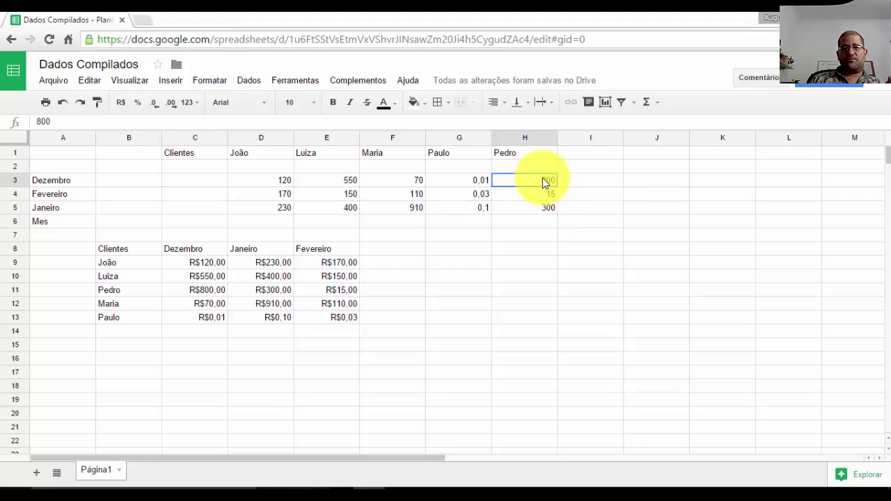
{"action": "left_click", "coordinate": [546, 207]}
{"action": "left_click", "coordinate": [372, 154]}
{"action": "left_click", "coordinate": [195, 154]}
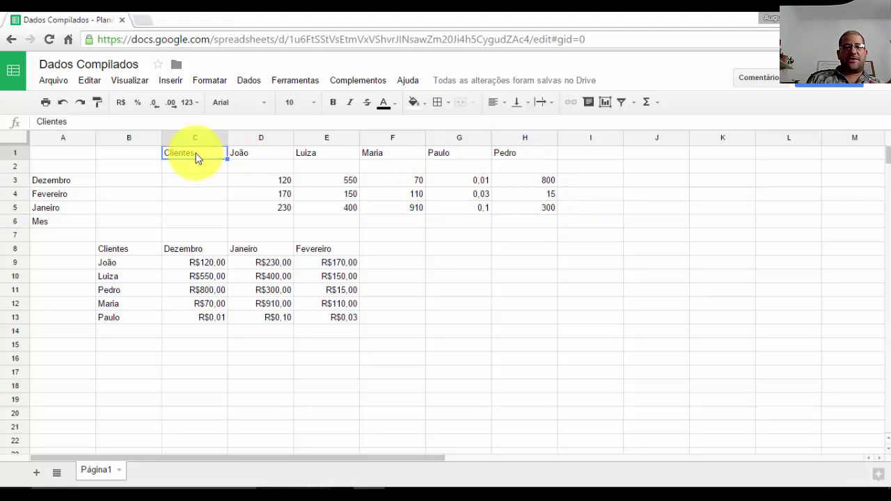
{"action": "left_click_drag", "start_coordinate": [110, 248], "coordinate": [313, 331]}
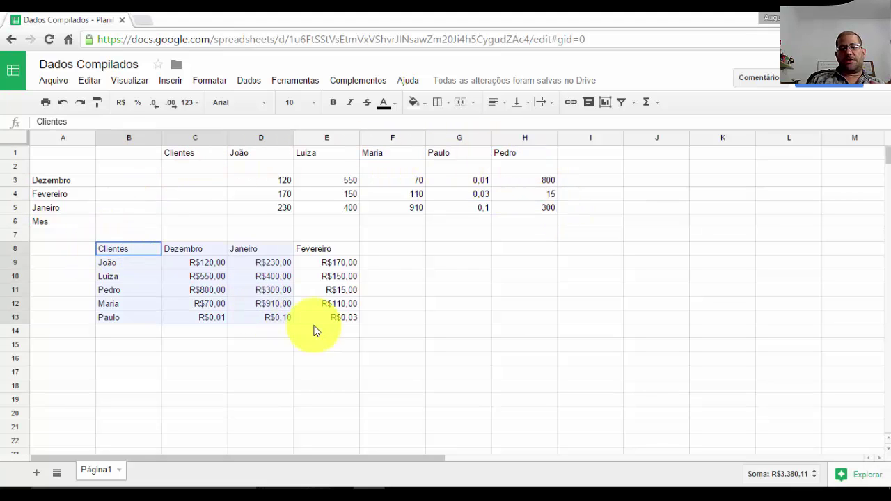
{"action": "left_click", "coordinate": [400, 326]}
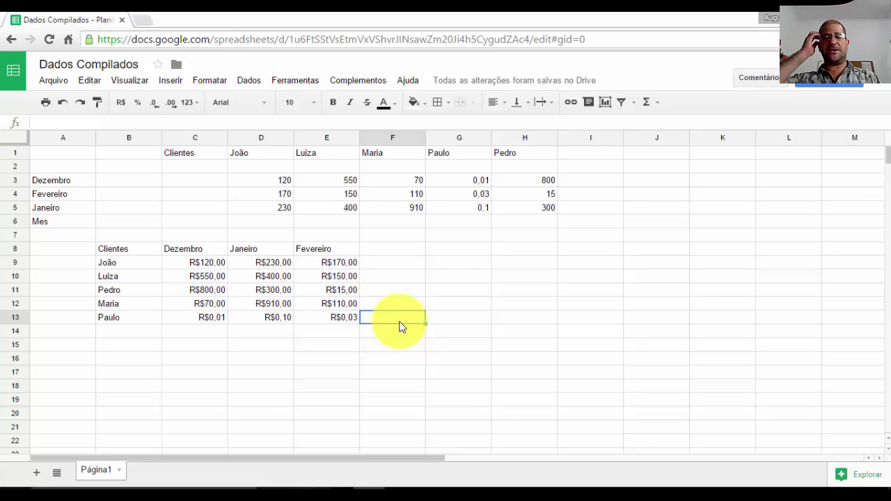
{"action": "left_click", "coordinate": [45, 148]}
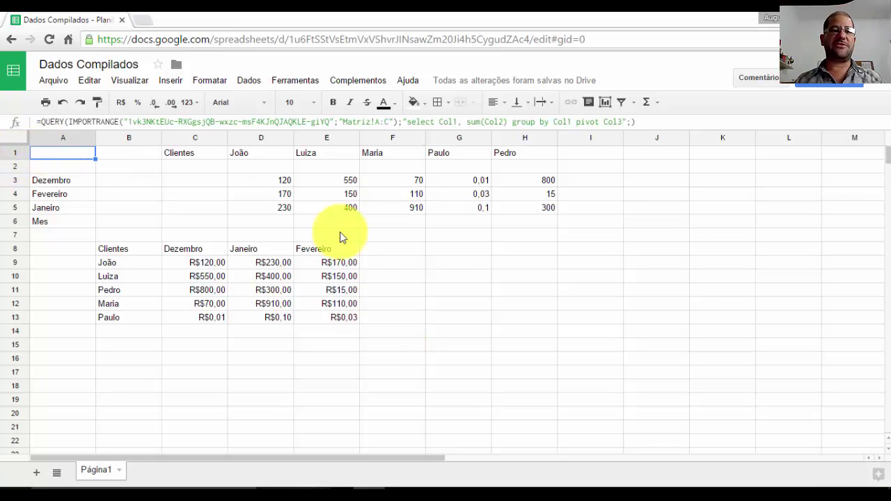